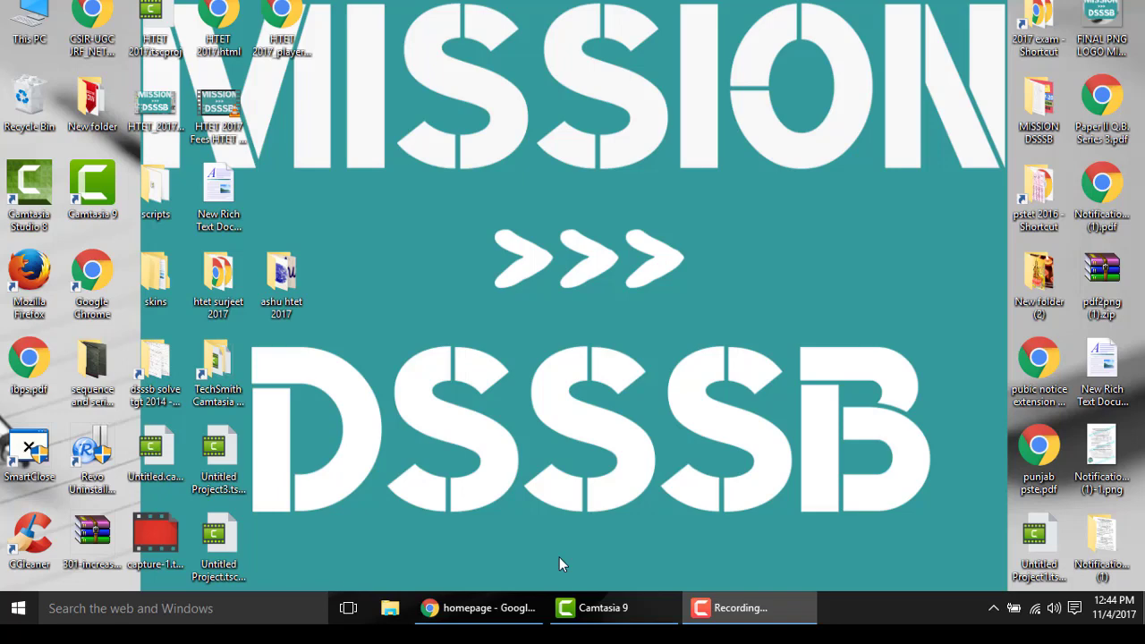
- Bring the Chrome window showing htetonline.com to the front from the taskbar
{"action": "left_click", "coordinate": [501, 613]}
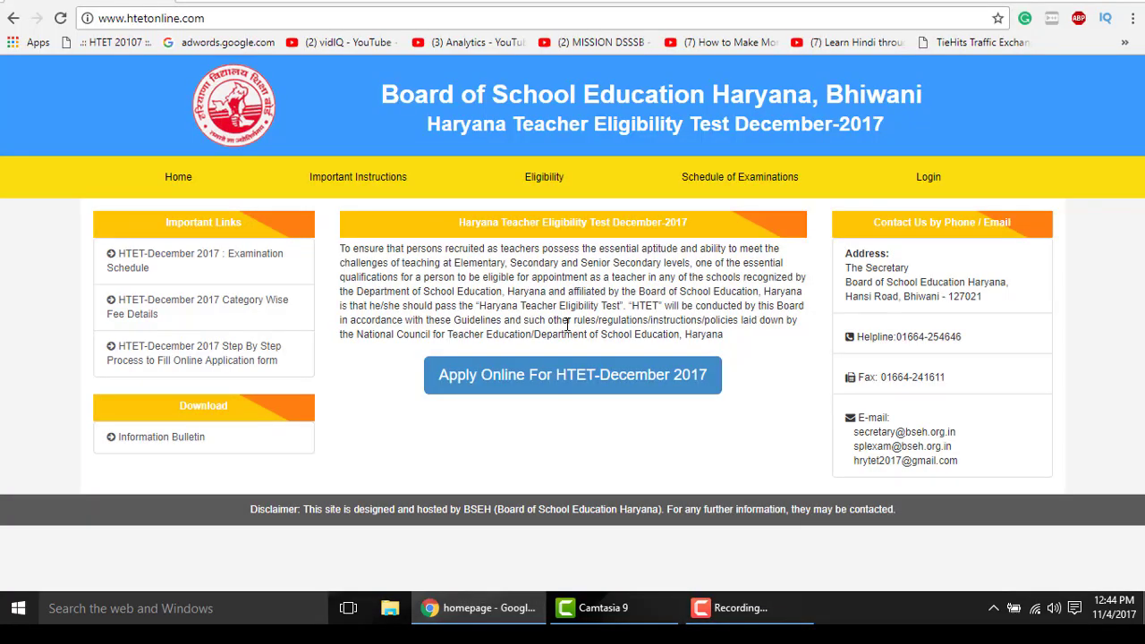
- Bookmark the HTET homepage by dragging its address onto the bookmarks bar
{"action": "left_click_drag", "start_coordinate": [351, 250], "coordinate": [749, 339]}
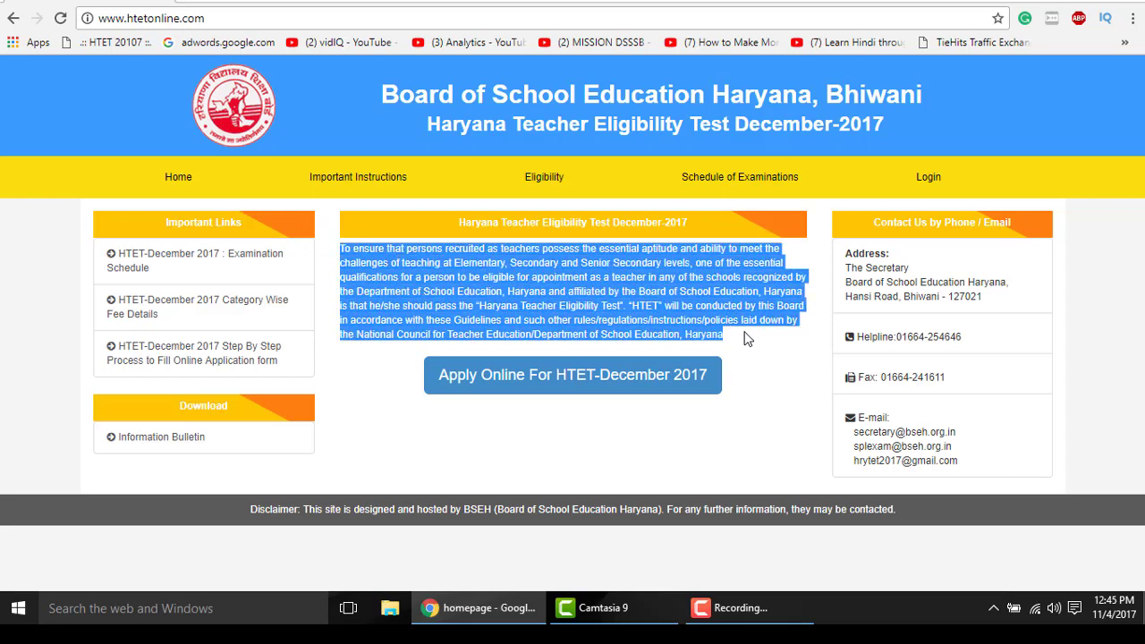
{"action": "left_click", "coordinate": [650, 307]}
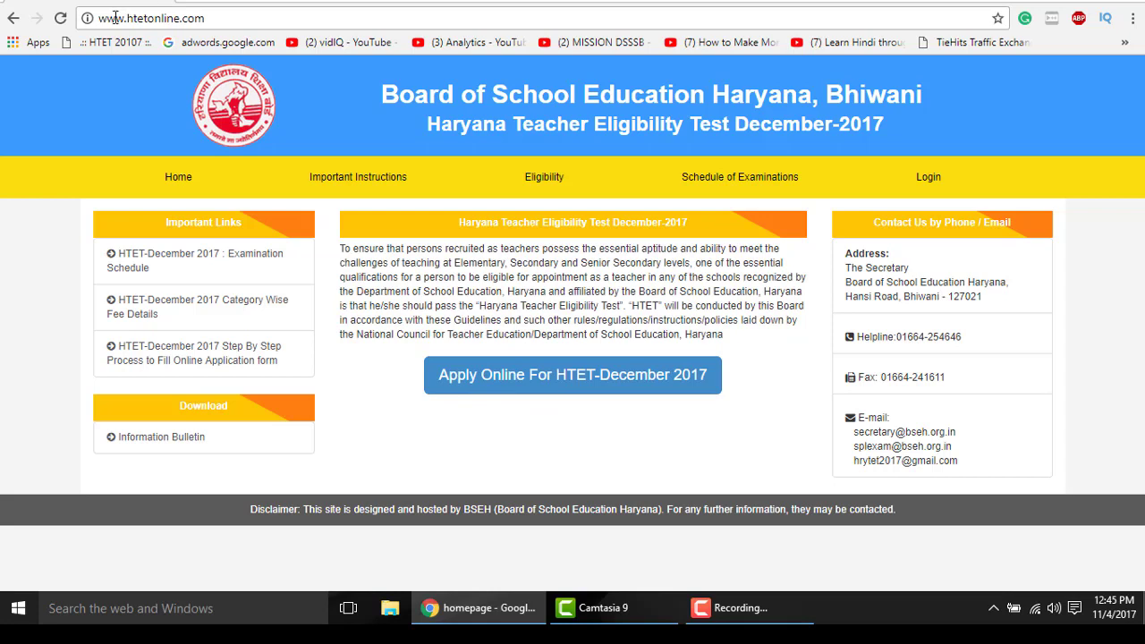
{"action": "left_click_drag", "start_coordinate": [96, 18], "coordinate": [152, 43]}
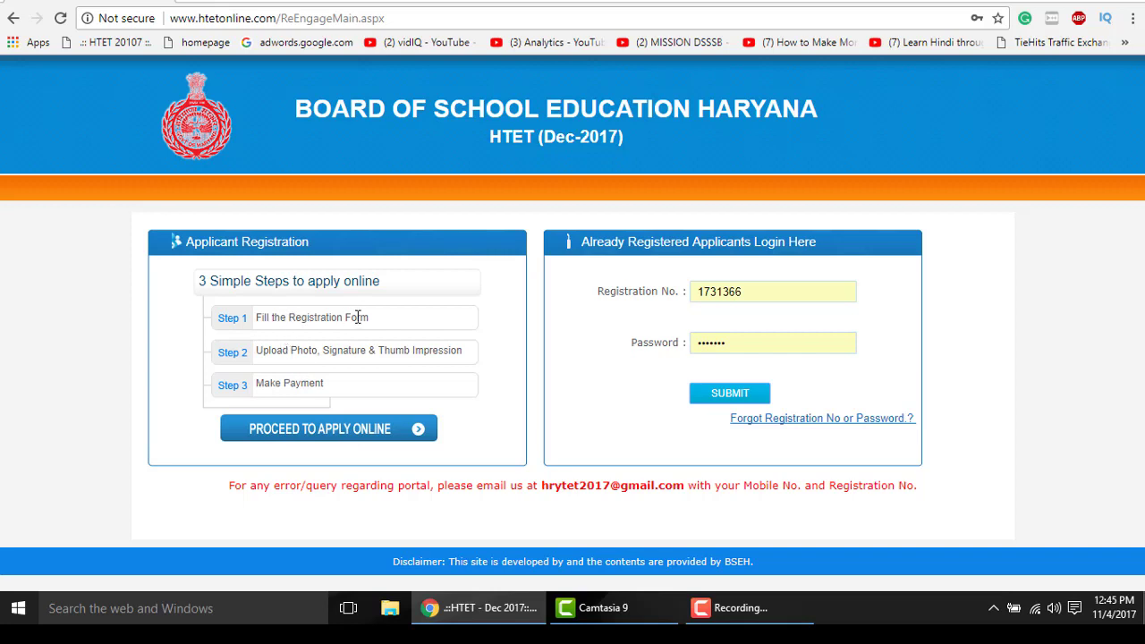
- Review the upload, payment and login details, then start a new application via Proceed to Apply Online
{"action": "left_click_drag", "start_coordinate": [283, 350], "coordinate": [430, 355]}
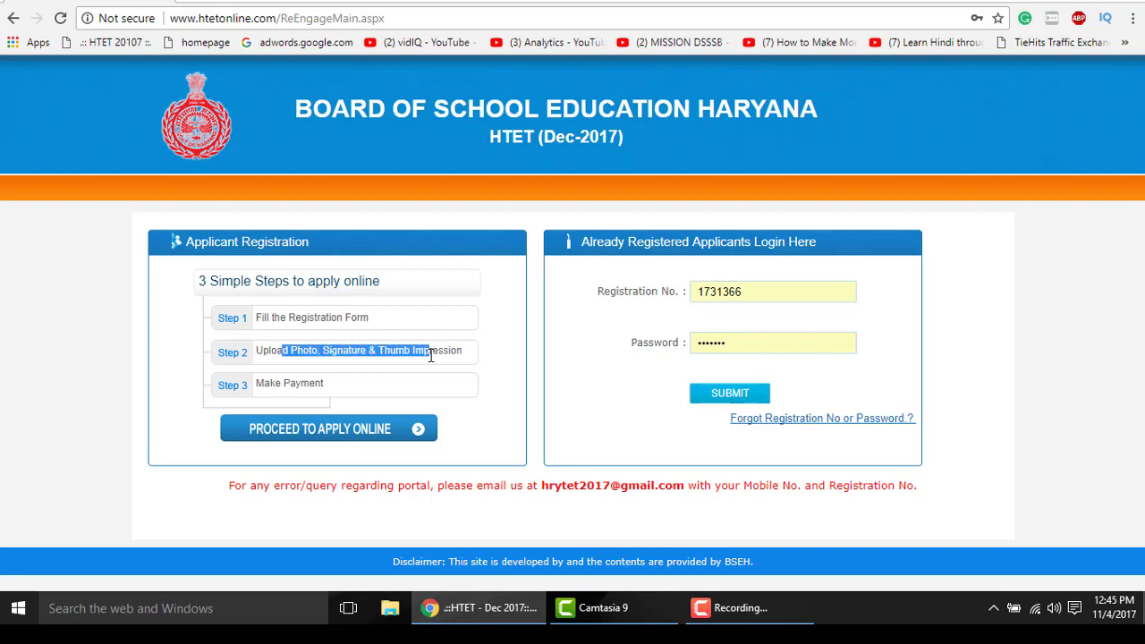
{"action": "left_click_drag", "start_coordinate": [277, 384], "coordinate": [377, 385]}
{"action": "left_click", "coordinate": [378, 387]}
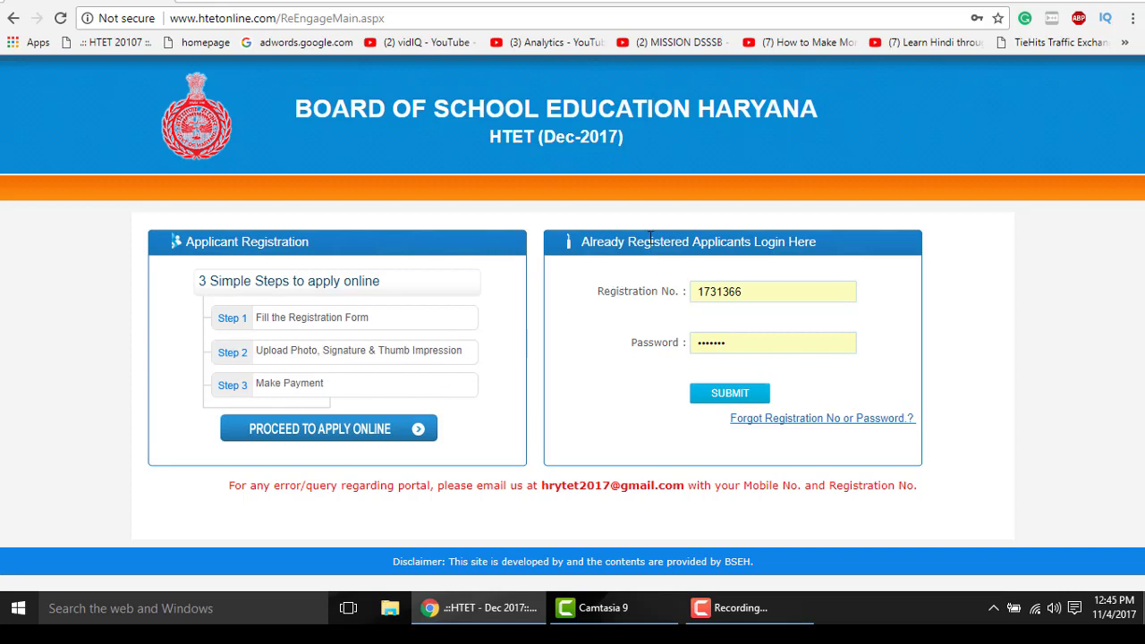
{"action": "left_click_drag", "start_coordinate": [615, 291], "coordinate": [656, 292]}
{"action": "left_click", "coordinate": [642, 344]}
{"action": "double_click", "coordinate": [643, 344]}
{"action": "left_click", "coordinate": [598, 361]}
{"action": "left_click", "coordinate": [367, 438]}
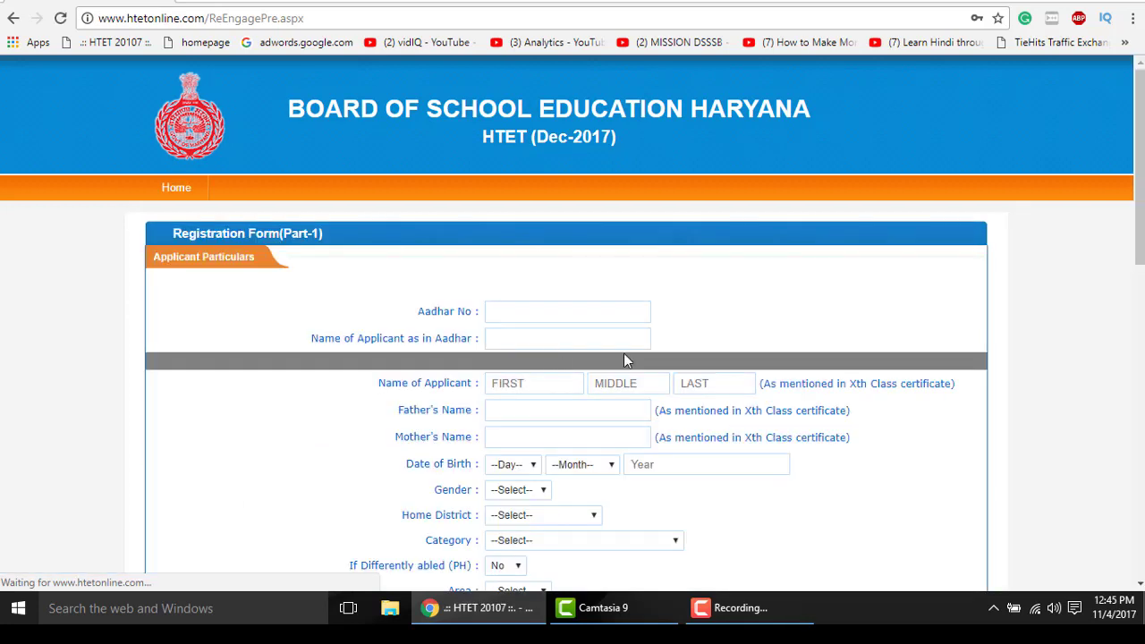
- Enter the Aadhar number, name as in Aadhar, applicant's name, and father's and mother's names
{"action": "scroll", "coordinate": [597, 312], "scroll_direction": "down", "scroll_amount": 2}
{"action": "left_click", "coordinate": [537, 151]}
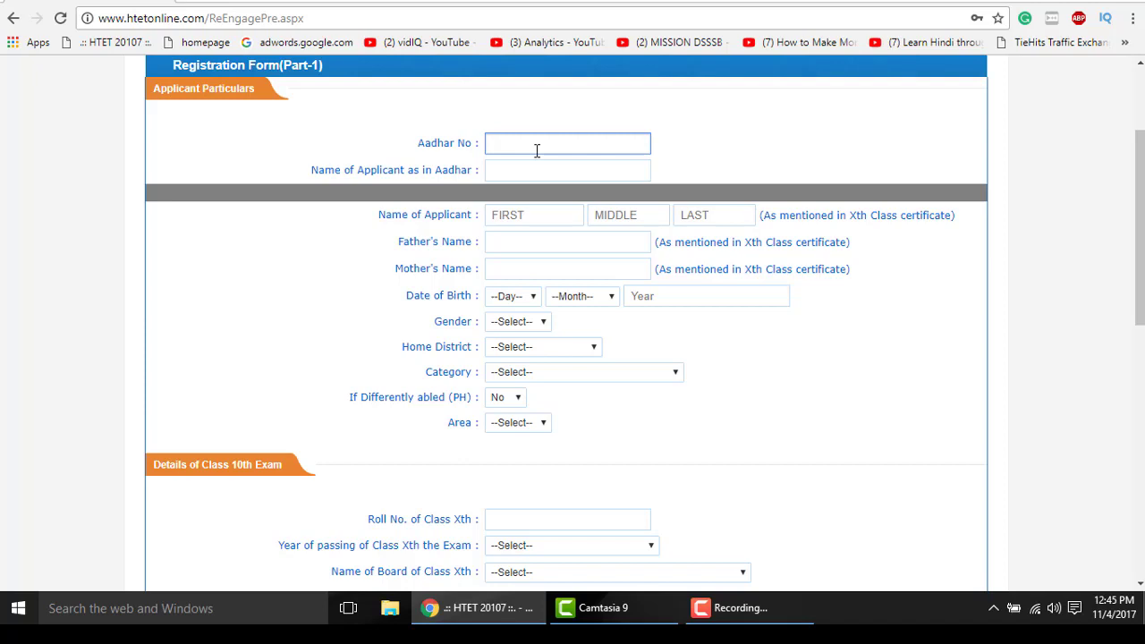
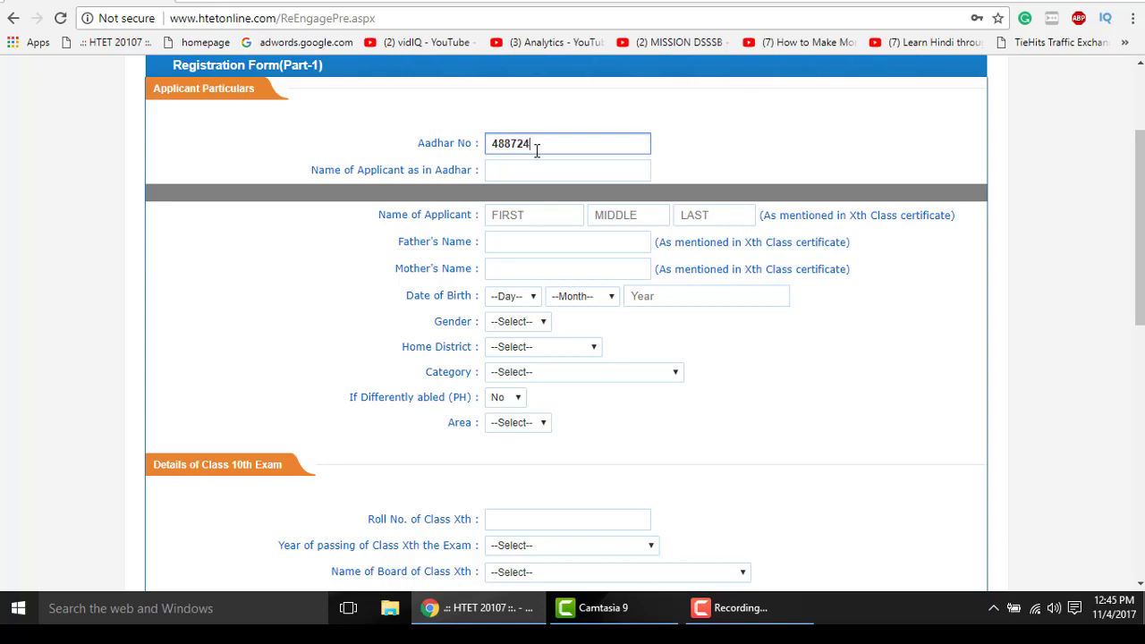
{"action": "left_click", "coordinate": [533, 170]}
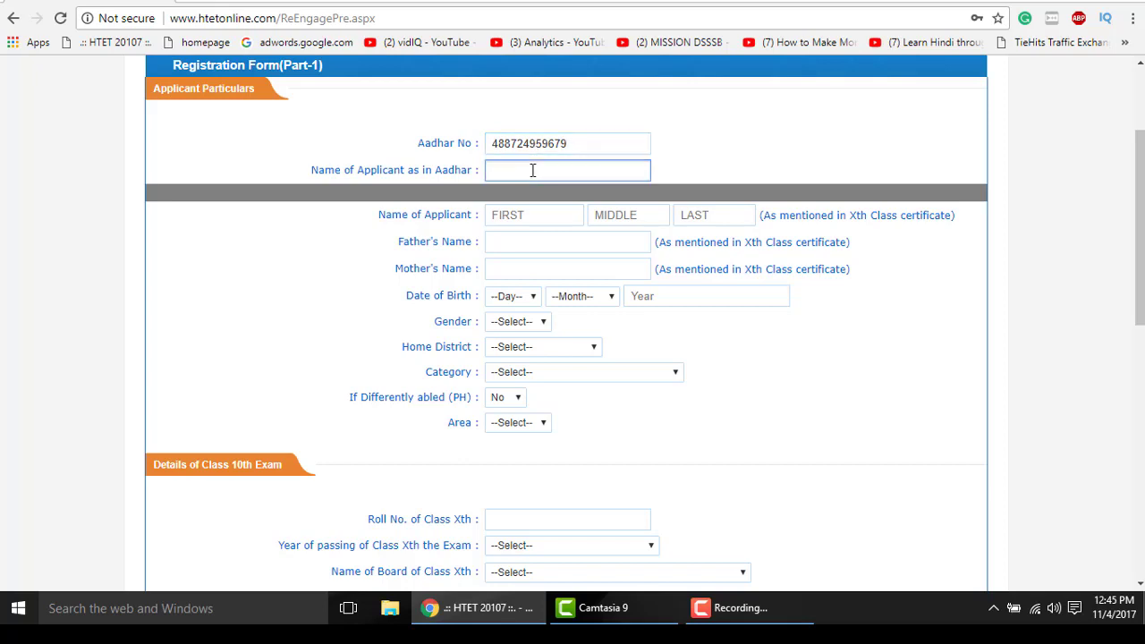
{"action": "type", "text": "ASHU"}
{"action": "left_click", "coordinate": [538, 220]}
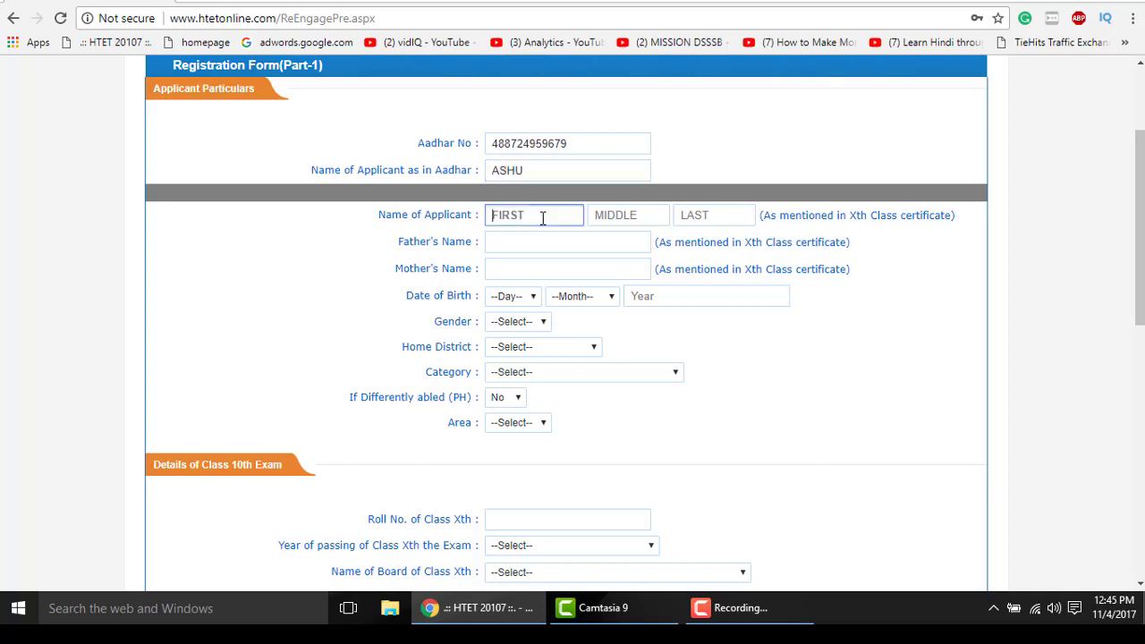
{"action": "type", "text": "ASHU"}
{"action": "left_click", "coordinate": [578, 247]}
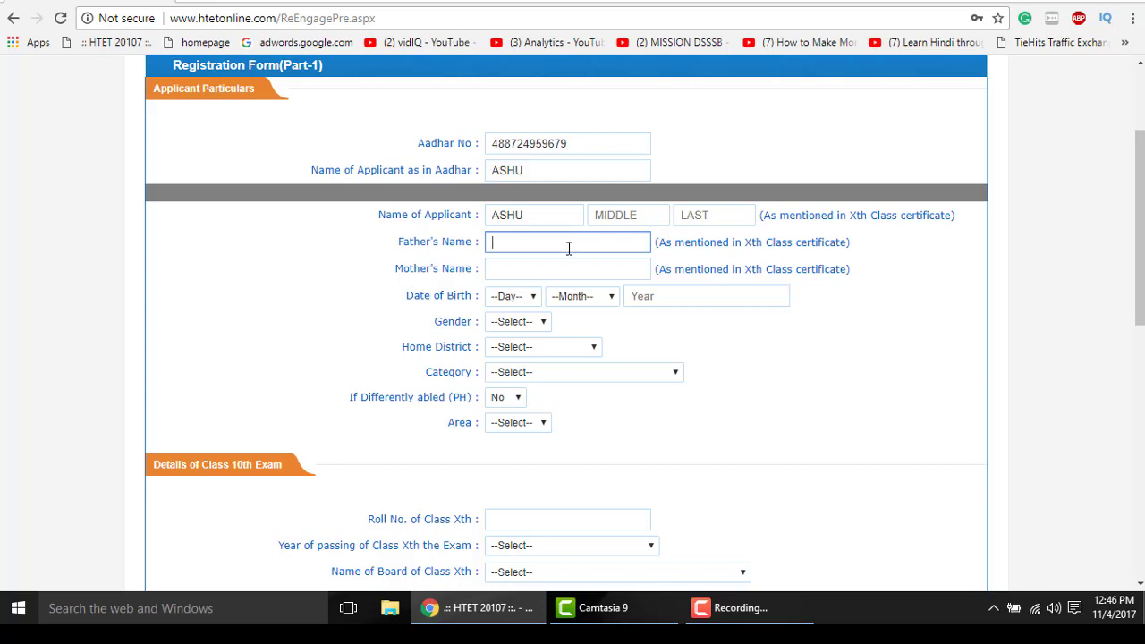
{"action": "left_click", "coordinate": [530, 244]}
{"action": "left_click", "coordinate": [542, 264]}
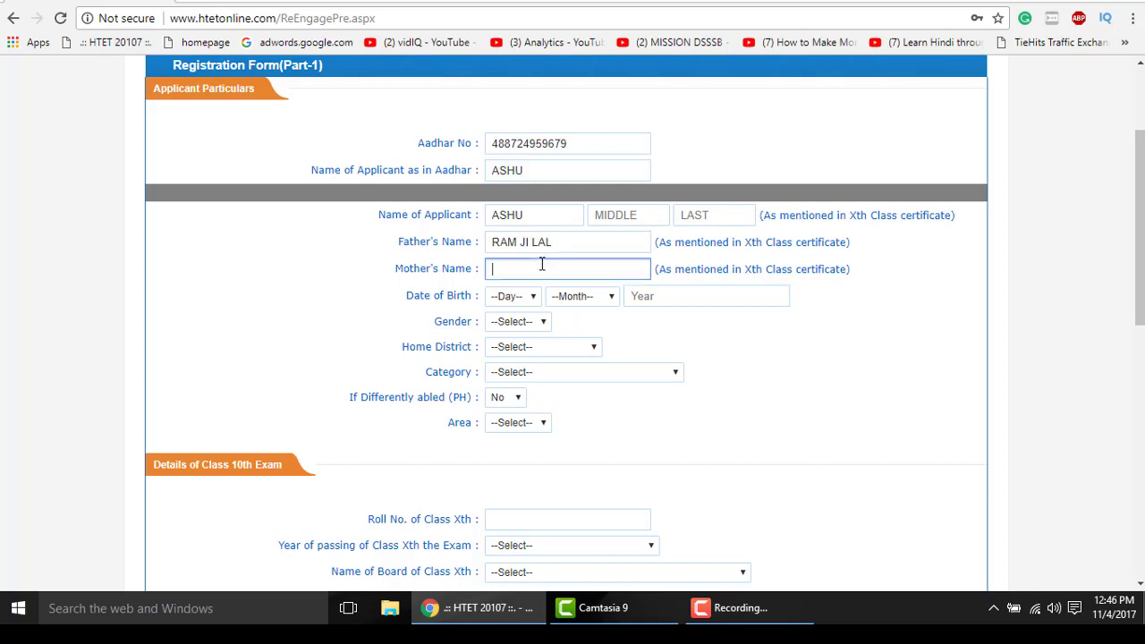
{"action": "left_click", "coordinate": [517, 296]}
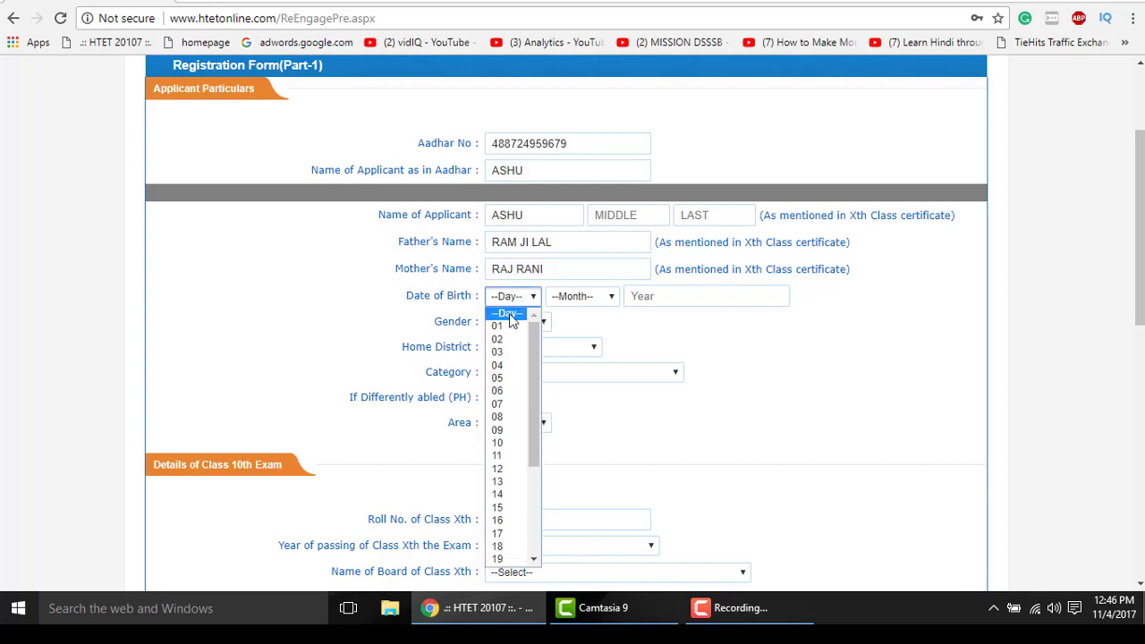
{"action": "left_click", "coordinate": [510, 365]}
{"action": "left_click", "coordinate": [579, 299]}
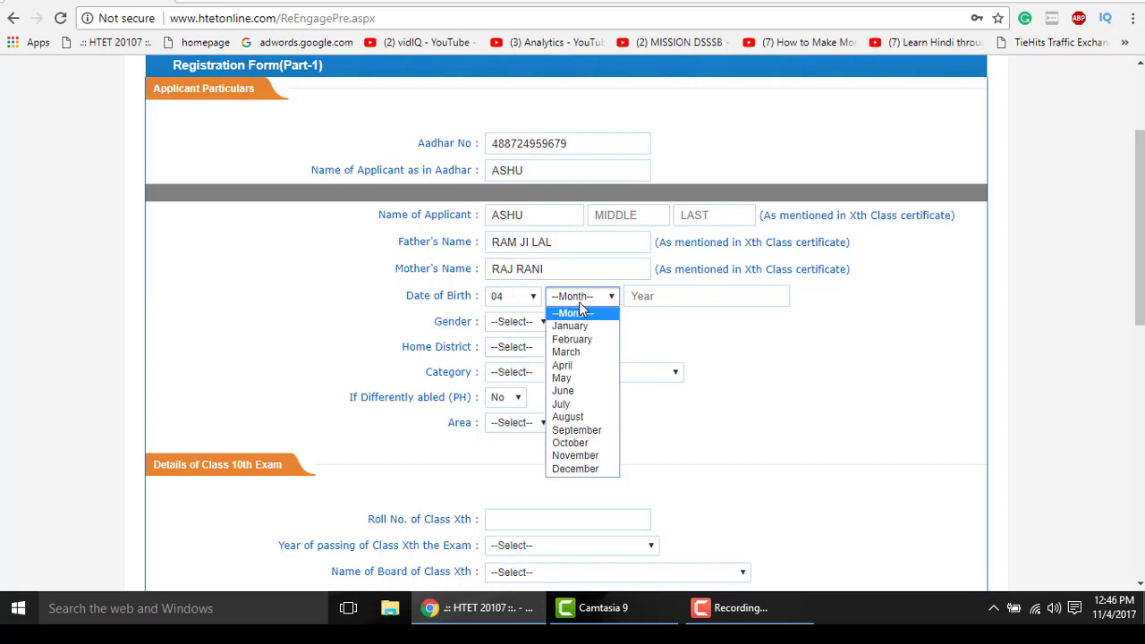
{"action": "left_click", "coordinate": [580, 391]}
{"action": "left_click", "coordinate": [659, 295]}
{"action": "type", "text": "1992"}
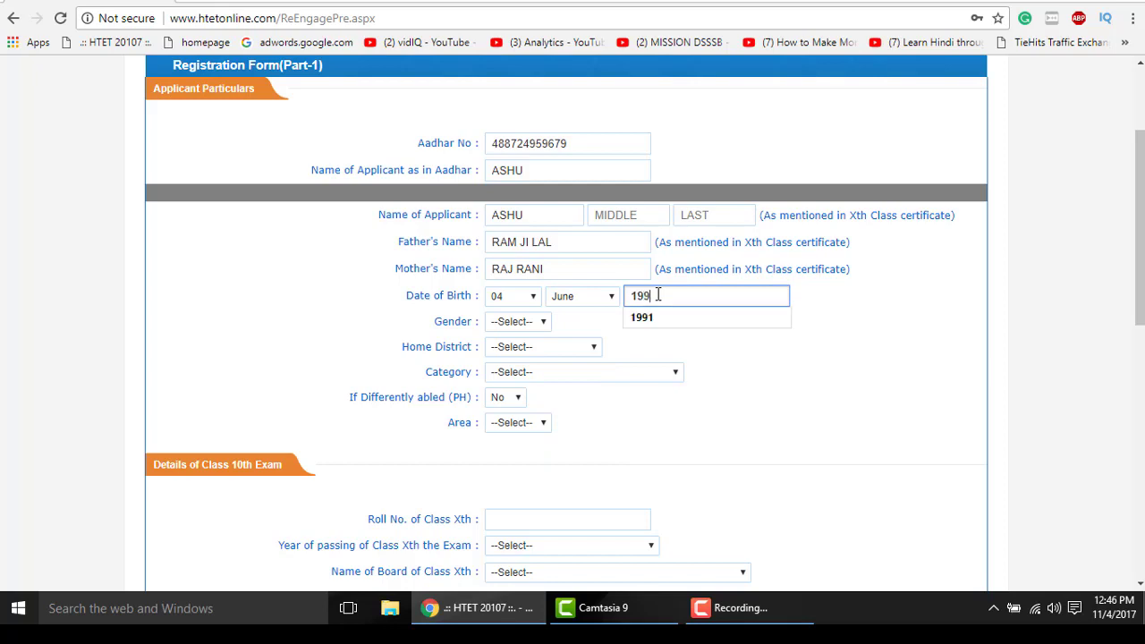
- Choose Male as gender and Sirsa as home district
{"action": "left_click", "coordinate": [517, 322]}
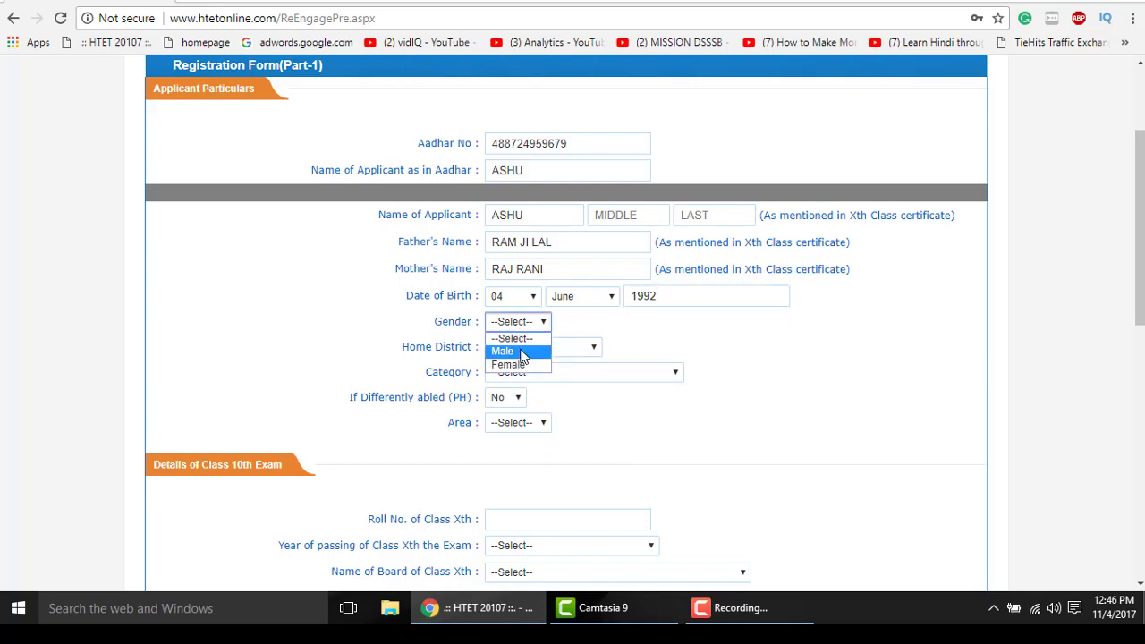
{"action": "left_click", "coordinate": [512, 350]}
{"action": "left_click", "coordinate": [537, 347]}
{"action": "key", "text": "s"}
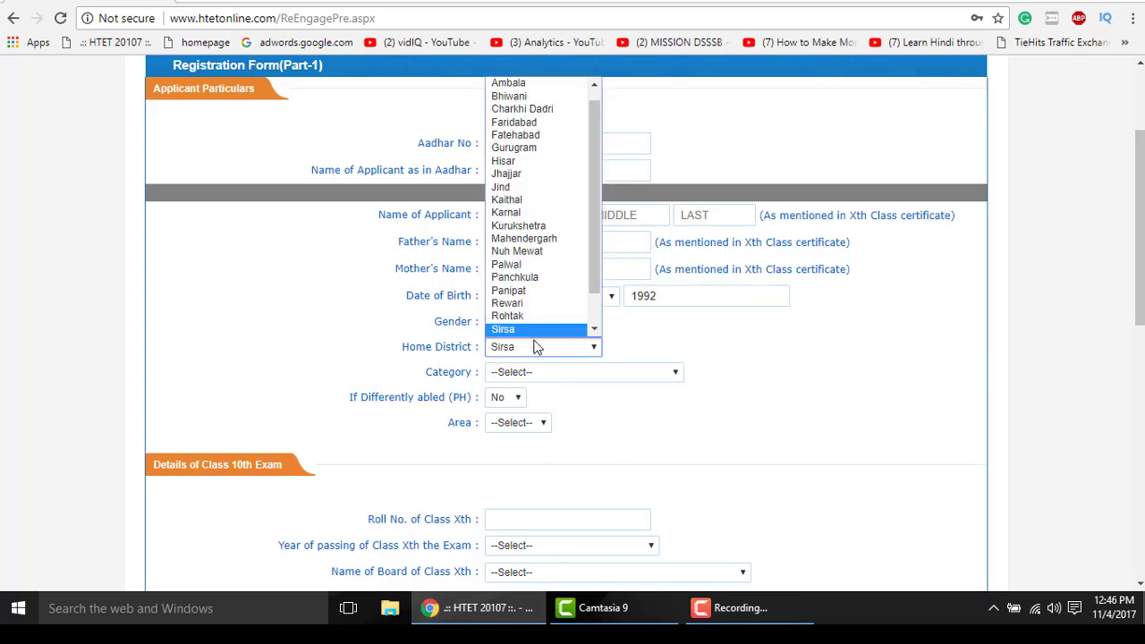
{"action": "left_click", "coordinate": [528, 331]}
{"action": "scroll", "coordinate": [801, 398], "scroll_direction": "down", "scroll_amount": 1}
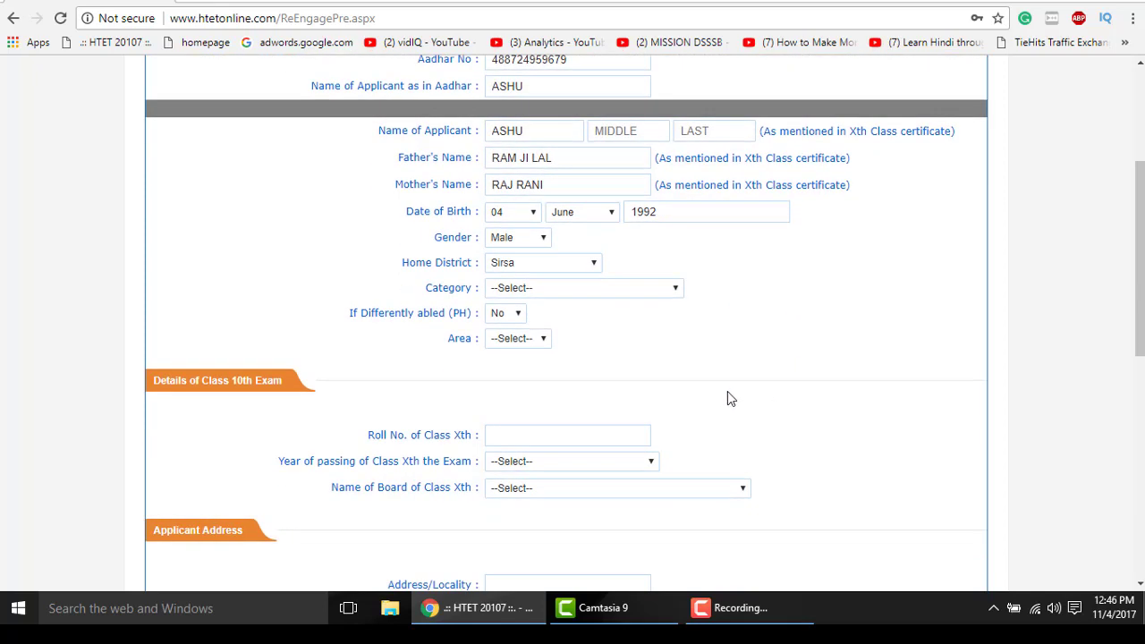
{"action": "left_click", "coordinate": [543, 265]}
{"action": "left_click", "coordinate": [543, 266]}
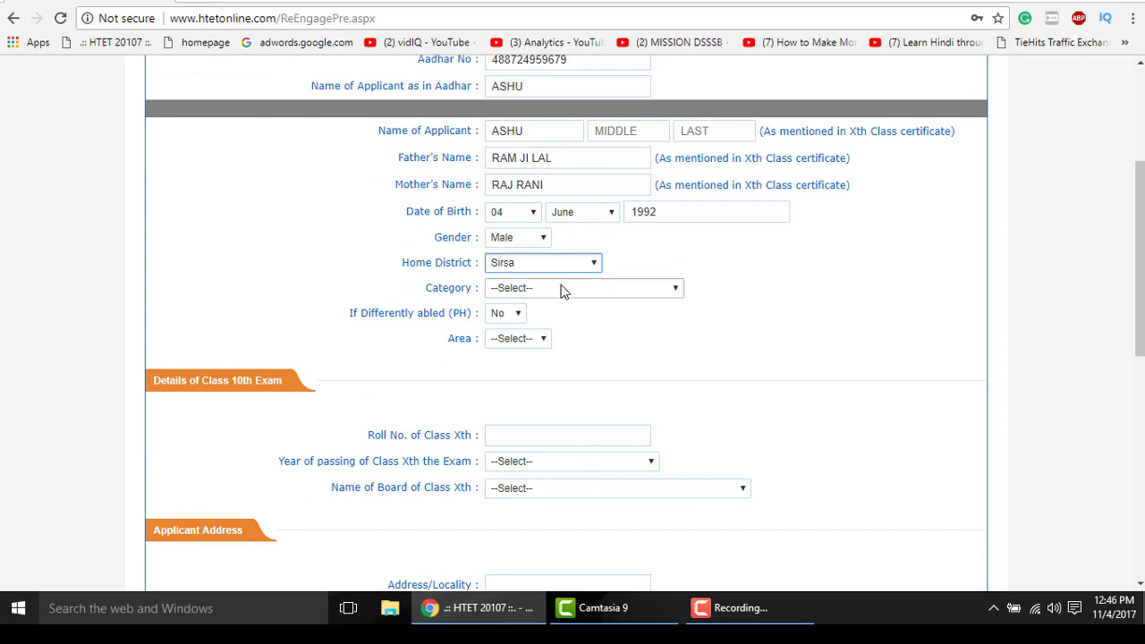
- Set category General, differently abled No, and area Rural
{"action": "left_click", "coordinate": [565, 289]}
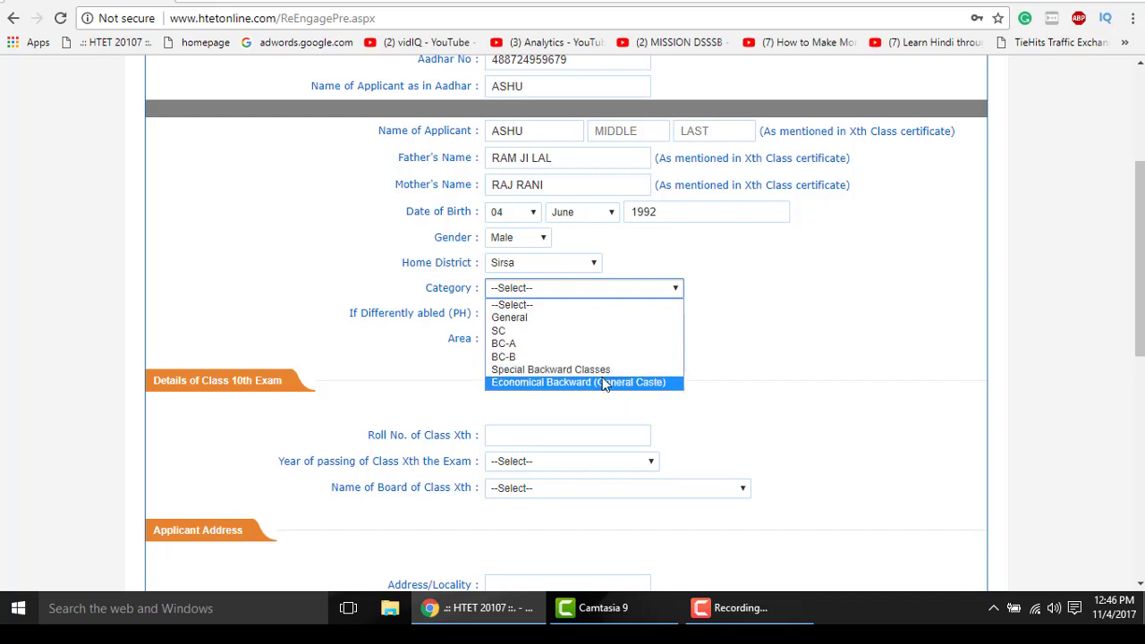
{"action": "left_click", "coordinate": [525, 318]}
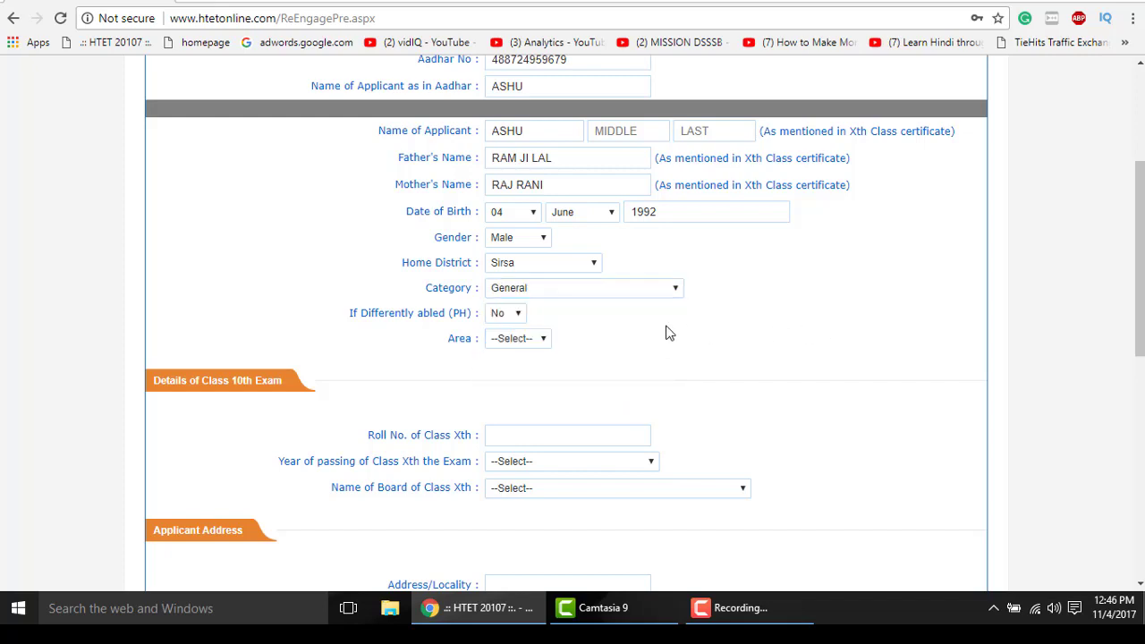
{"action": "scroll", "coordinate": [517, 240], "scroll_direction": "down", "scroll_amount": 1}
{"action": "left_click", "coordinate": [511, 232]}
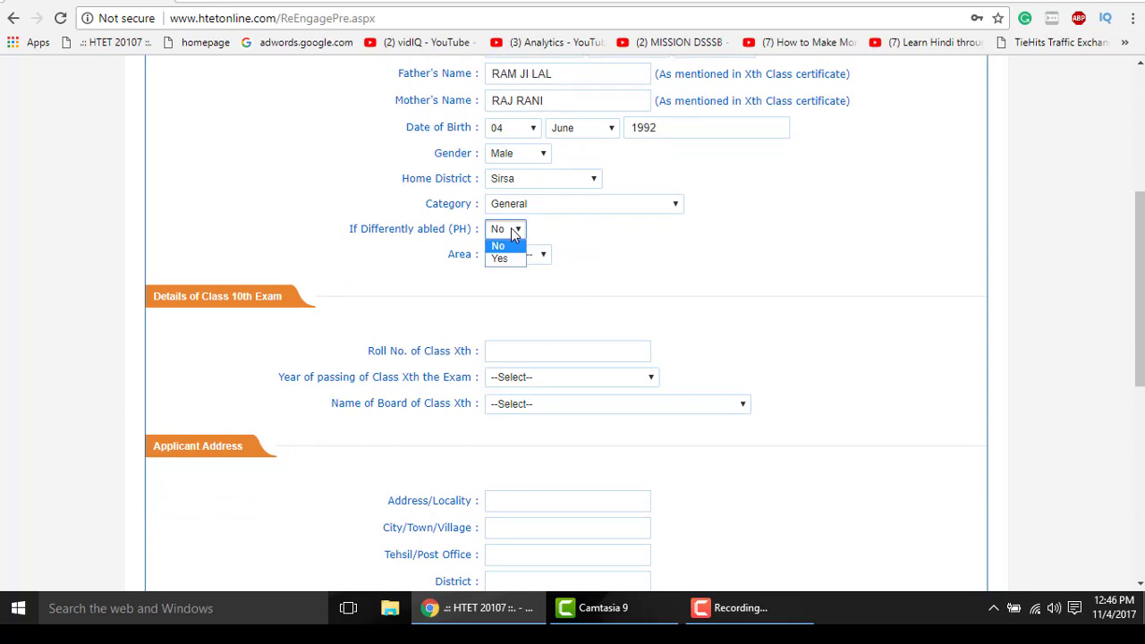
{"action": "left_click", "coordinate": [513, 234]}
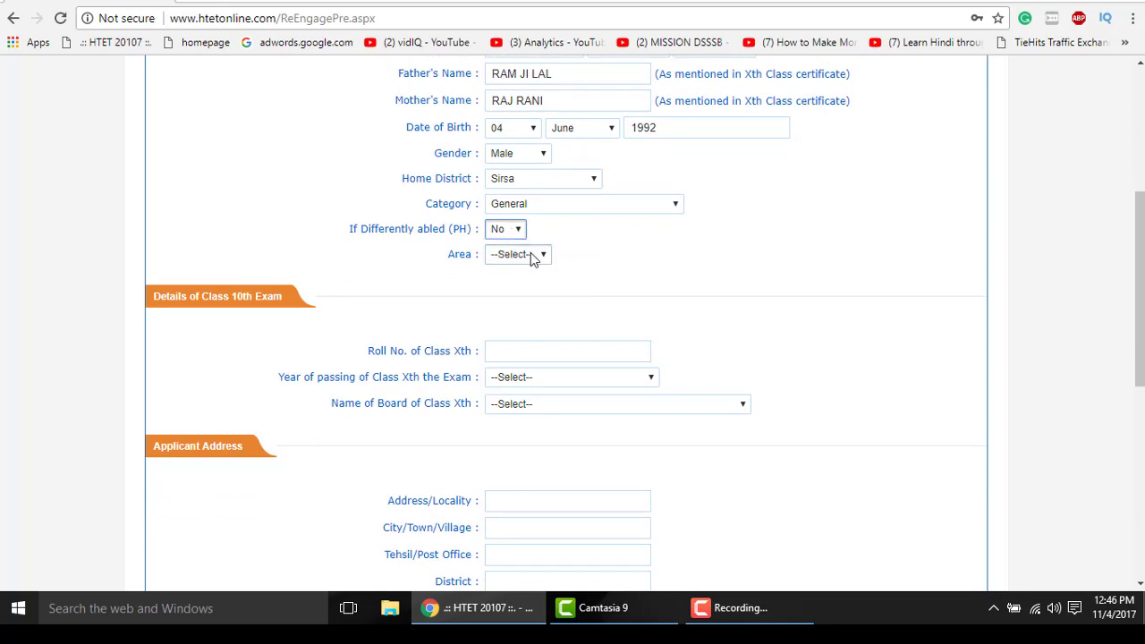
{"action": "left_click", "coordinate": [531, 257]}
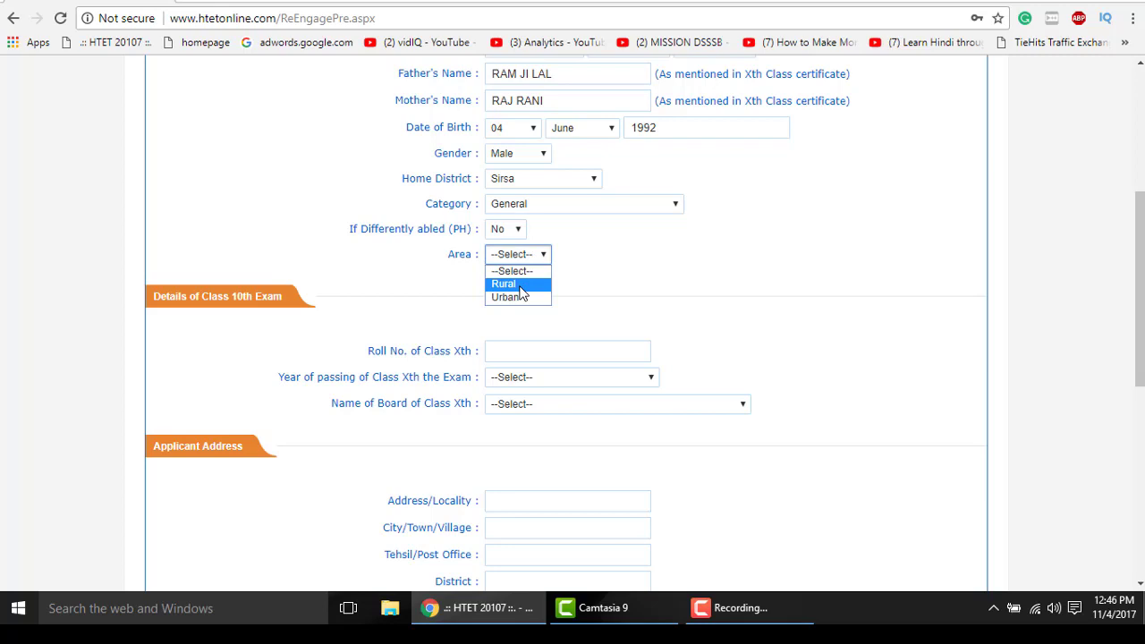
{"action": "left_click", "coordinate": [522, 286]}
{"action": "scroll", "coordinate": [694, 285], "scroll_direction": "down", "scroll_amount": 1}
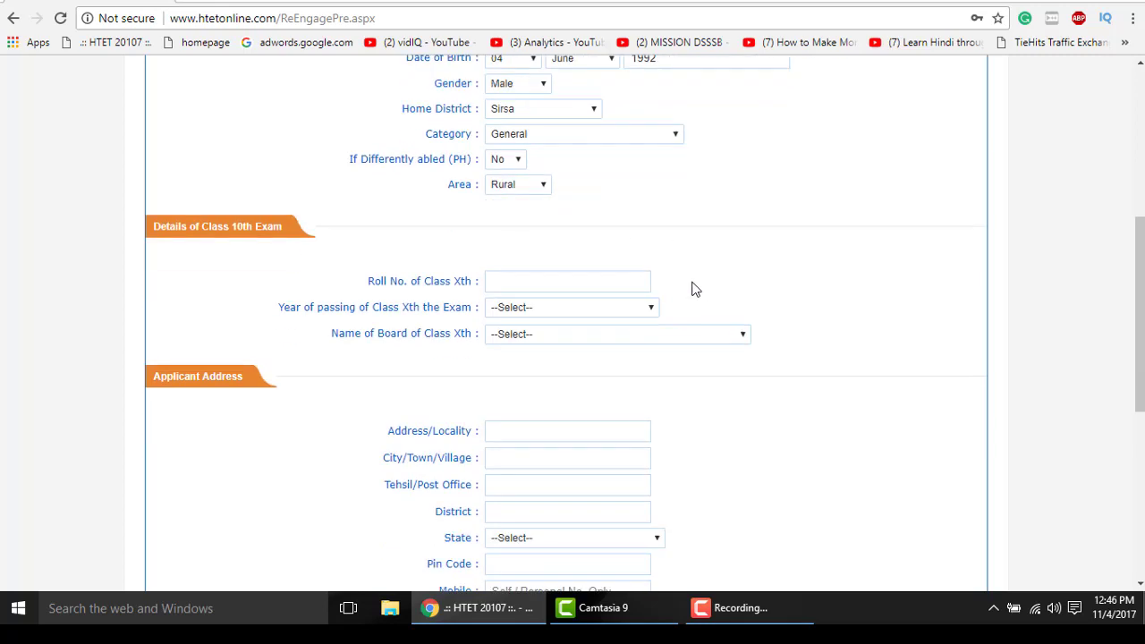
- Enter the Class 10th roll number, passing year 2007 and Board of School Education Haryana
{"action": "scroll", "coordinate": [694, 288], "scroll_direction": "down", "scroll_amount": 1}
{"action": "left_click", "coordinate": [536, 185]}
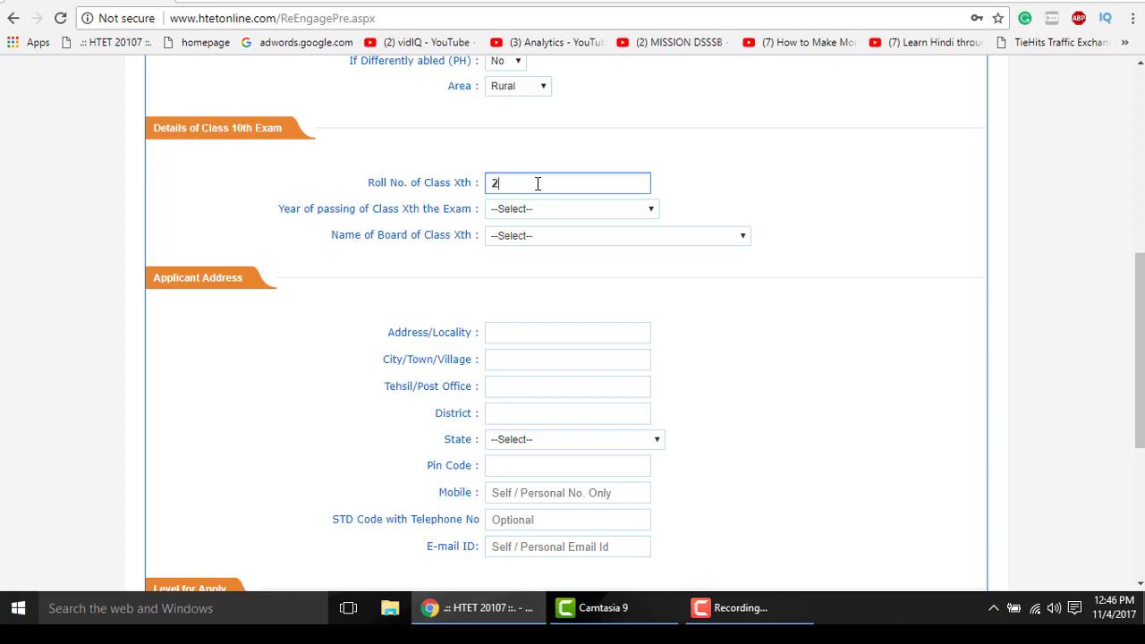
{"action": "left_click", "coordinate": [580, 209]}
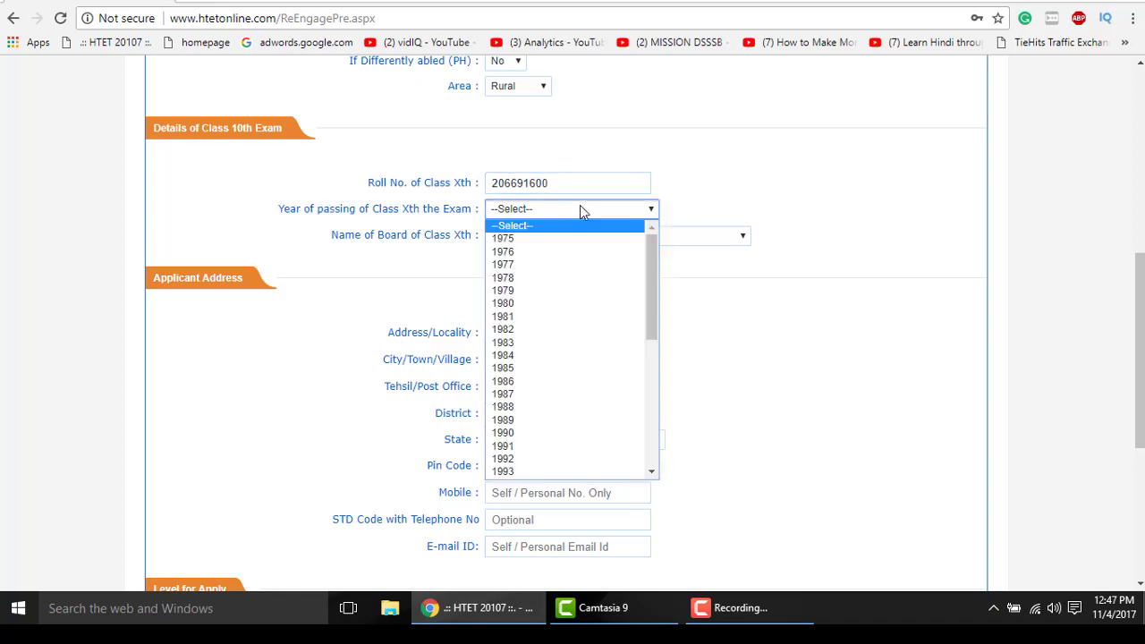
{"action": "scroll", "coordinate": [569, 403], "scroll_direction": "down", "scroll_amount": 8}
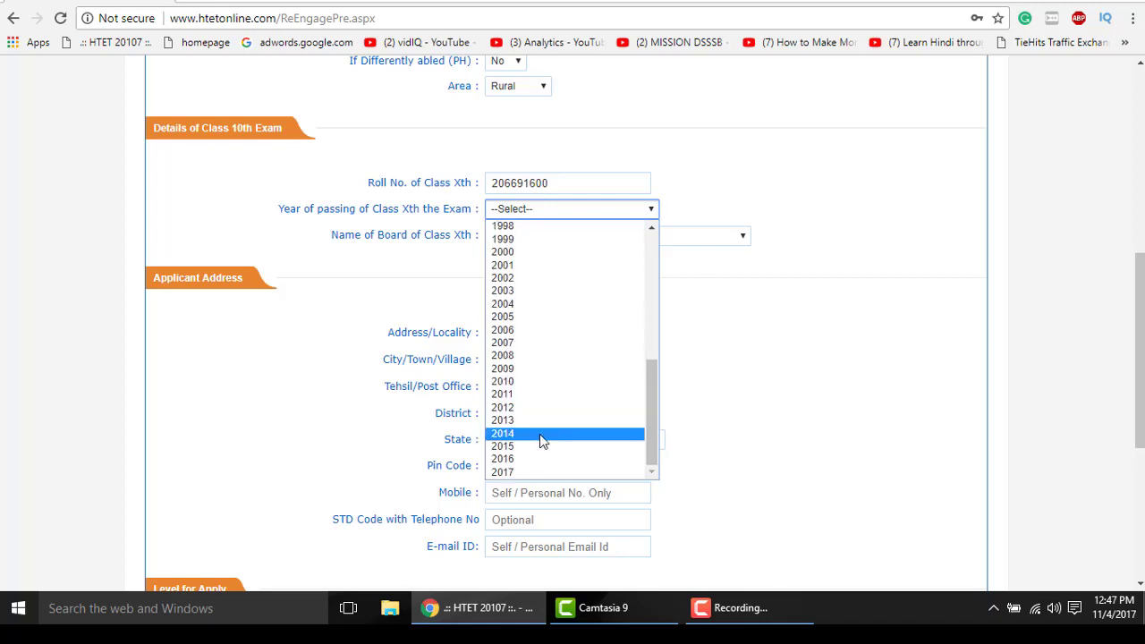
{"action": "left_click", "coordinate": [516, 343]}
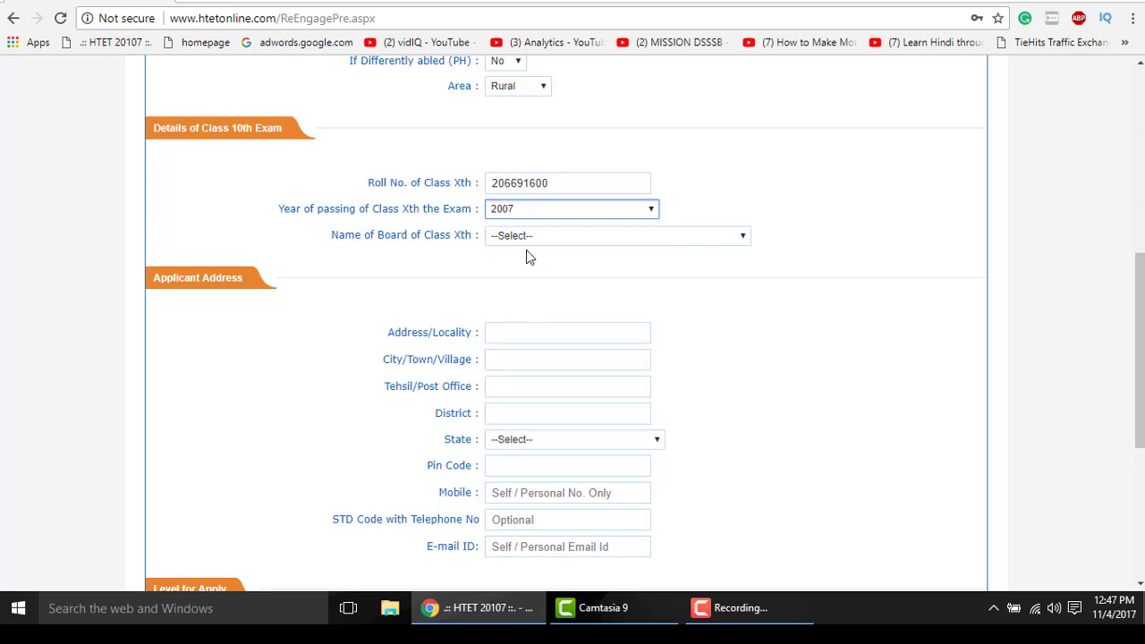
{"action": "left_click", "coordinate": [526, 233]}
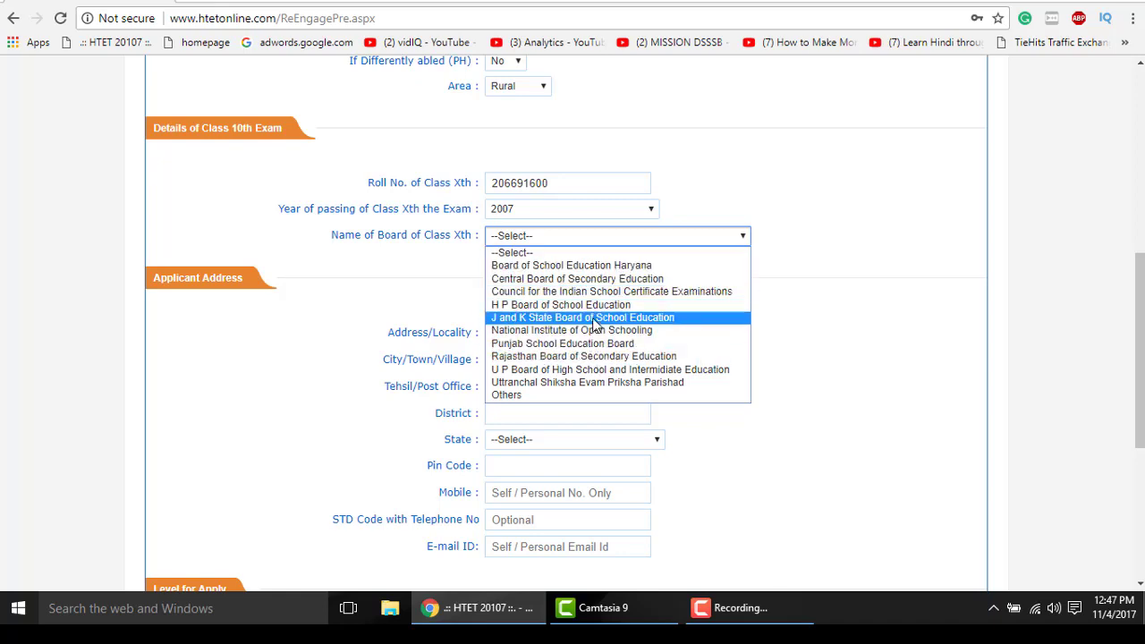
{"action": "left_click", "coordinate": [528, 266]}
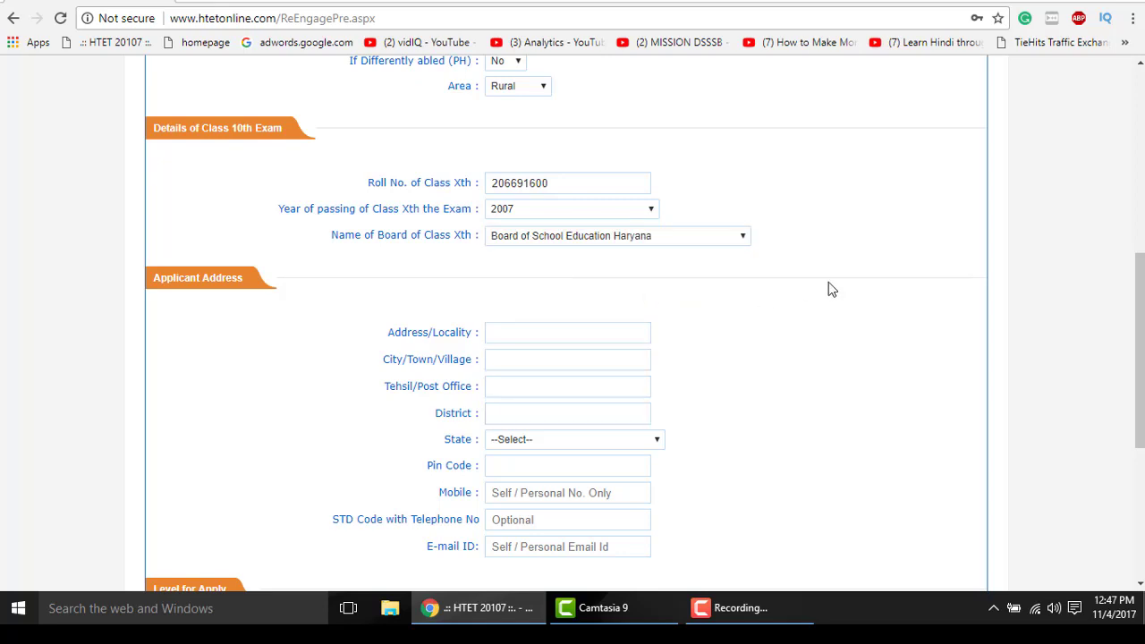
{"action": "scroll", "coordinate": [710, 291], "scroll_direction": "down", "scroll_amount": 1}
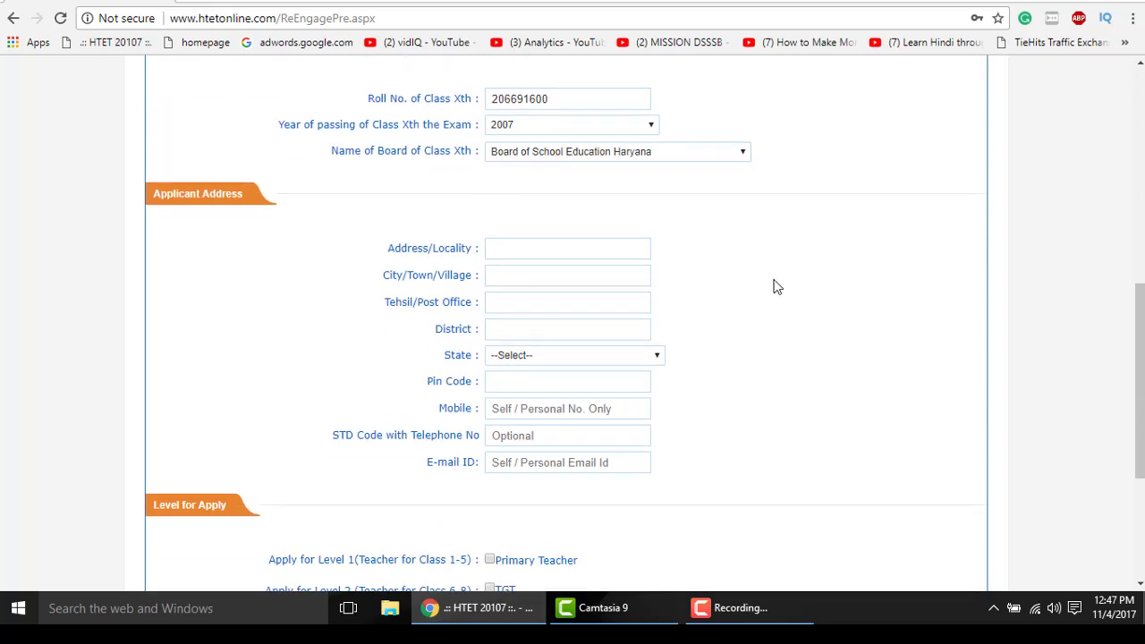
- Enter the locality address and accept the suggested city, tehsil and district
{"action": "left_click", "coordinate": [589, 250]}
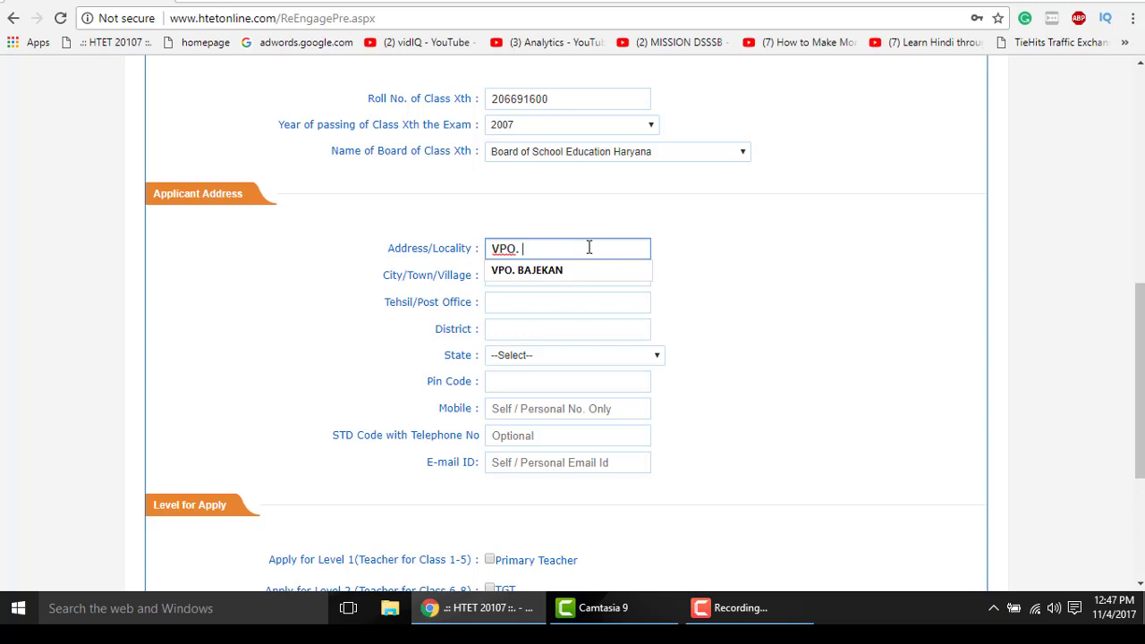
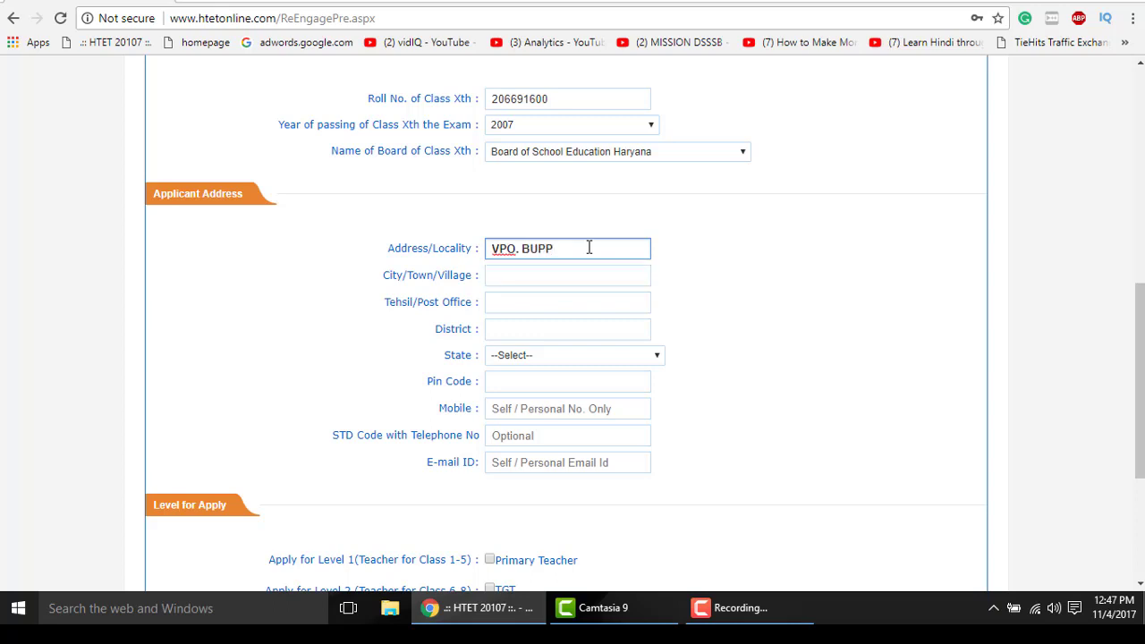
{"action": "left_click", "coordinate": [588, 277]}
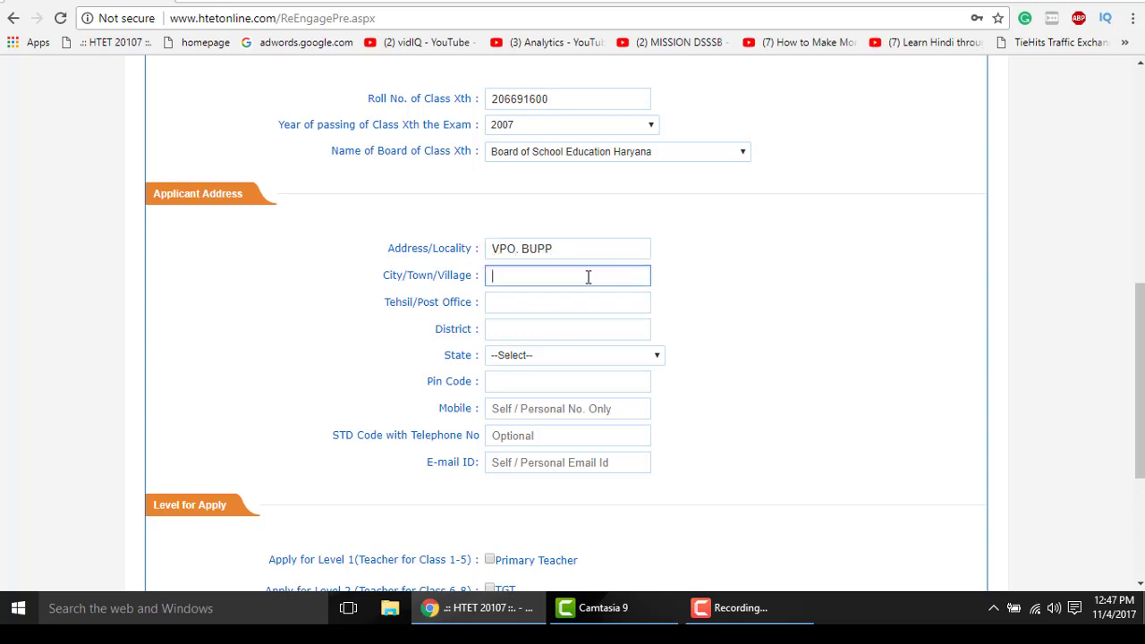
{"action": "type", "text": "SIRSA"}
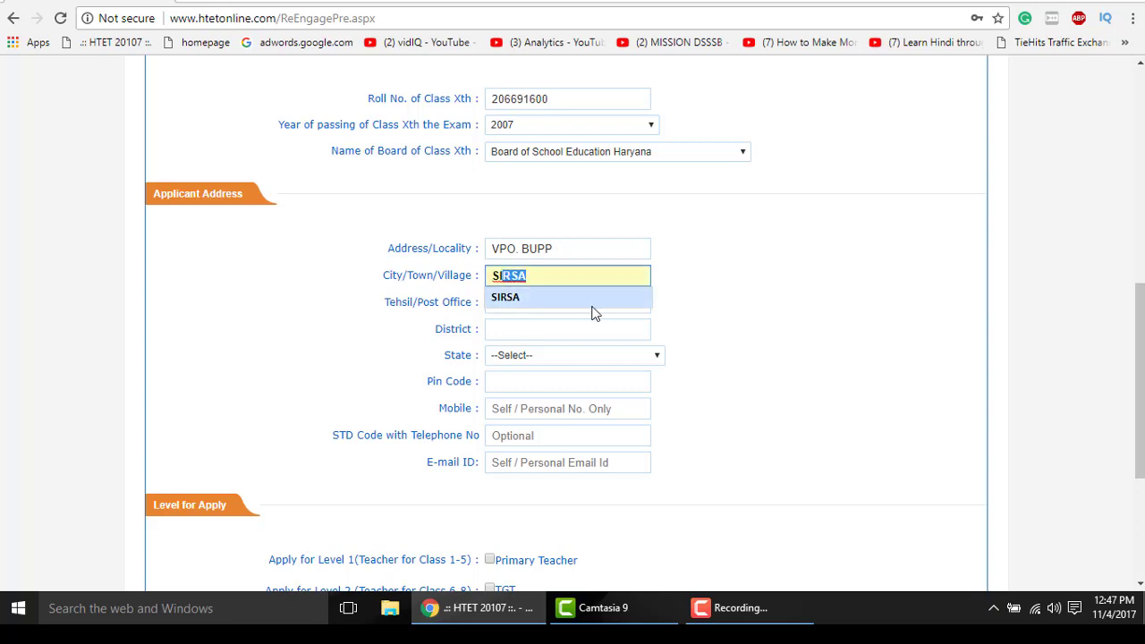
{"action": "left_click", "coordinate": [593, 308]}
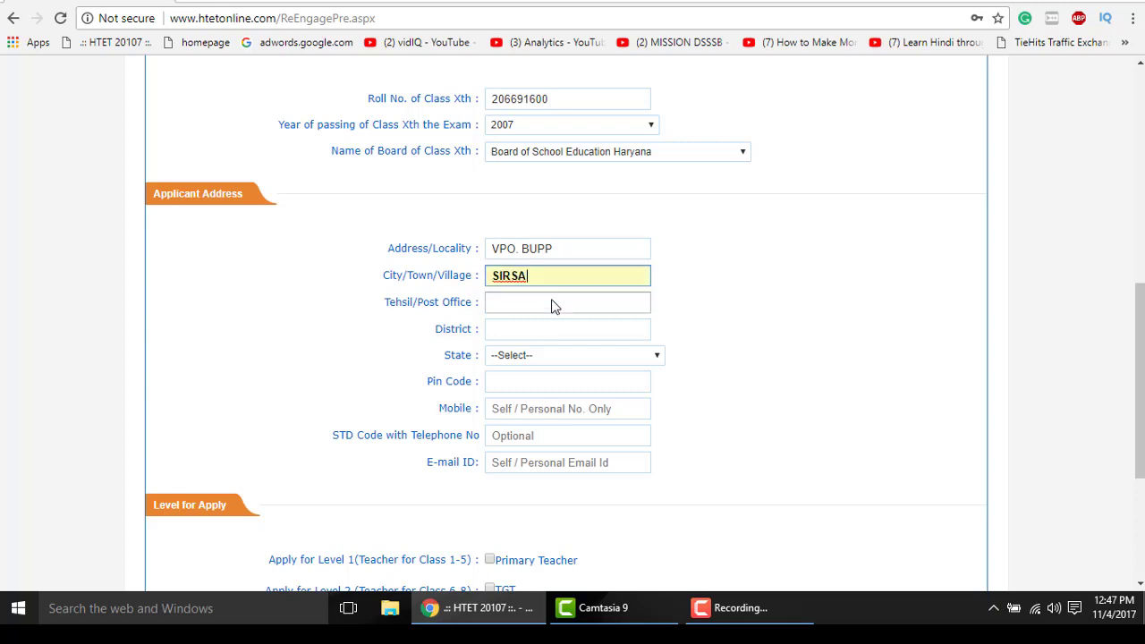
{"action": "left_click", "coordinate": [537, 305]}
{"action": "left_click", "coordinate": [537, 323]}
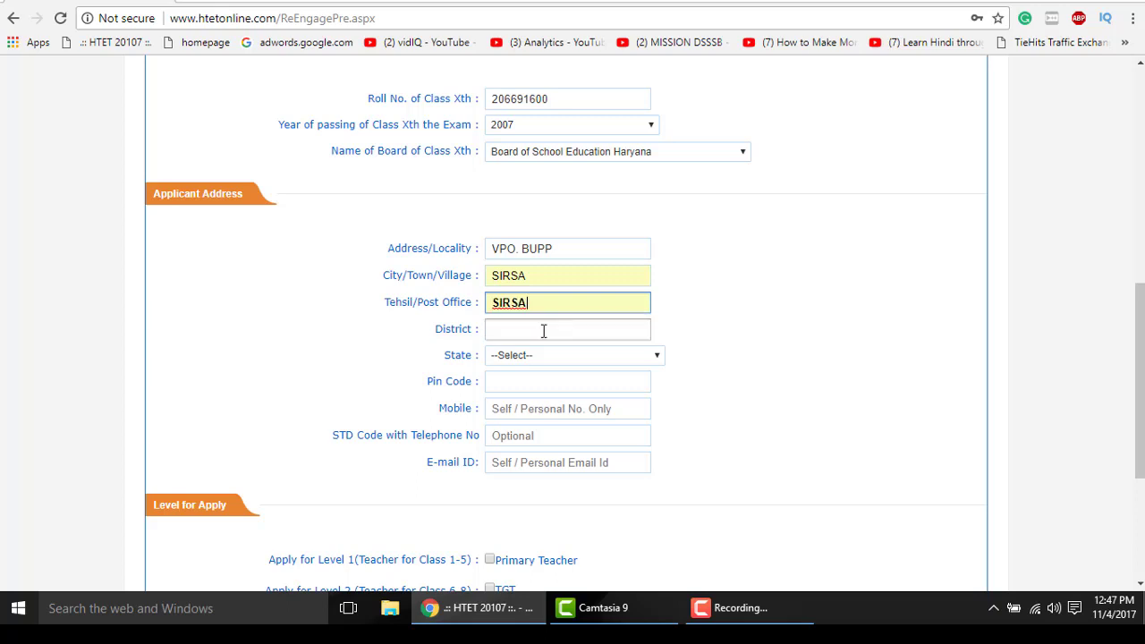
{"action": "left_click", "coordinate": [539, 331]}
{"action": "left_click", "coordinate": [576, 349]}
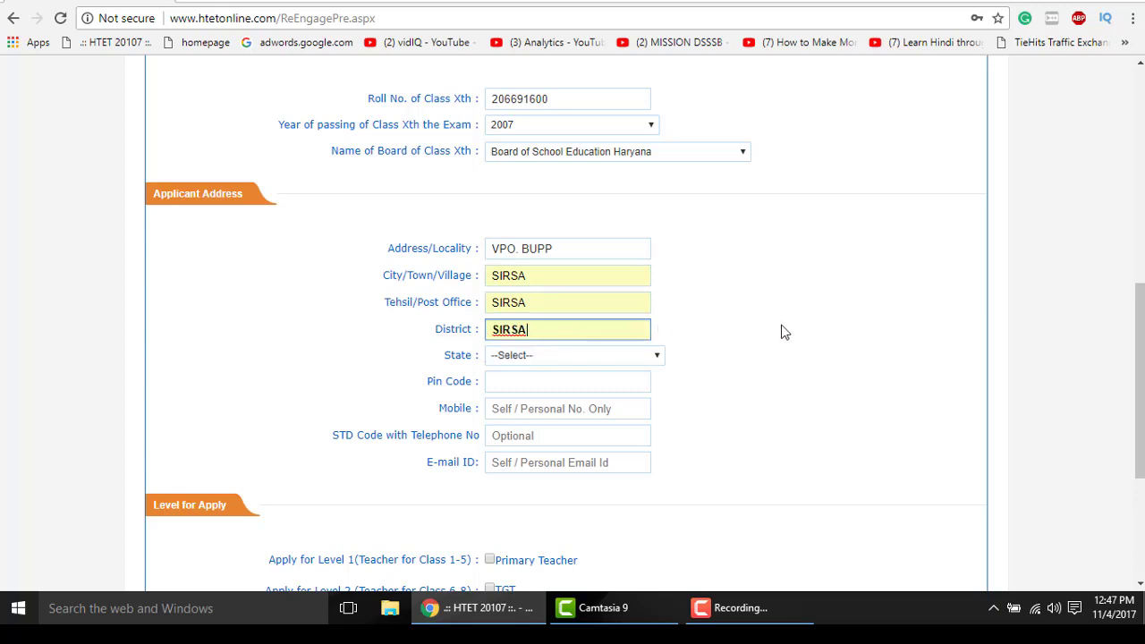
- Choose Haryana as the state and enter the pin code and mobile number
{"action": "scroll", "coordinate": [731, 354], "scroll_direction": "down", "scroll_amount": 1}
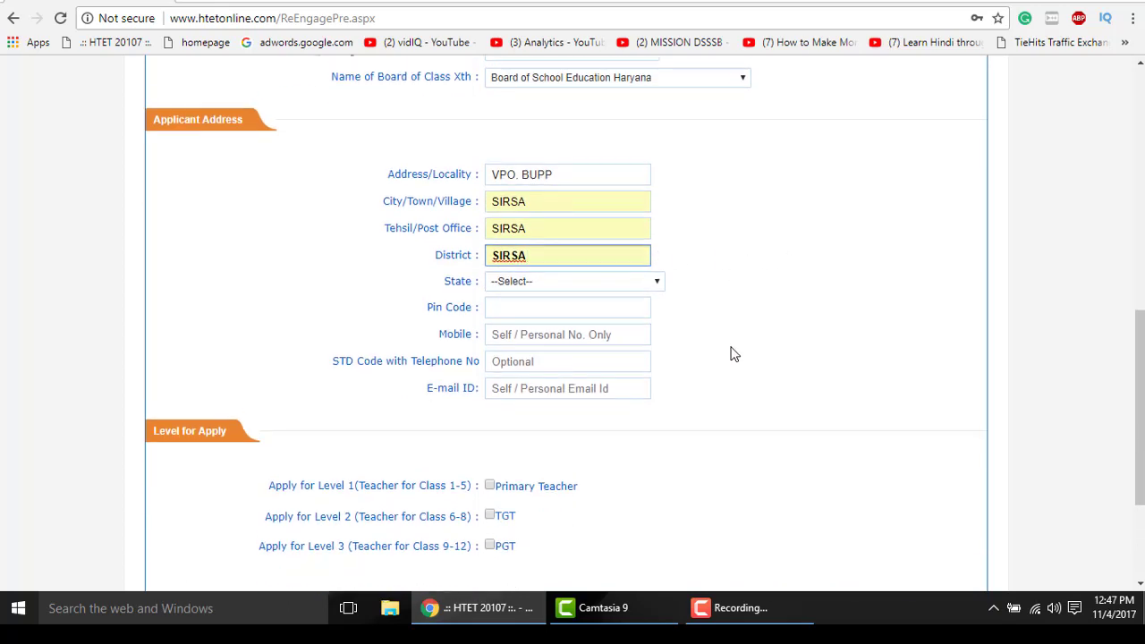
{"action": "left_click", "coordinate": [565, 271]}
{"action": "key", "text": "h"}
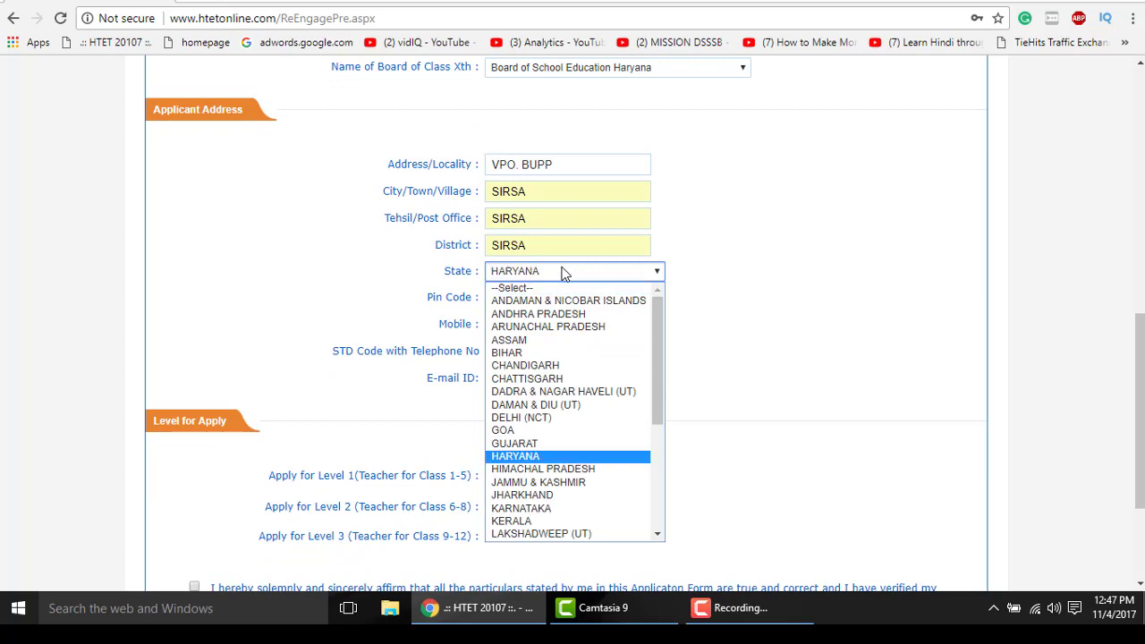
{"action": "left_click", "coordinate": [539, 457]}
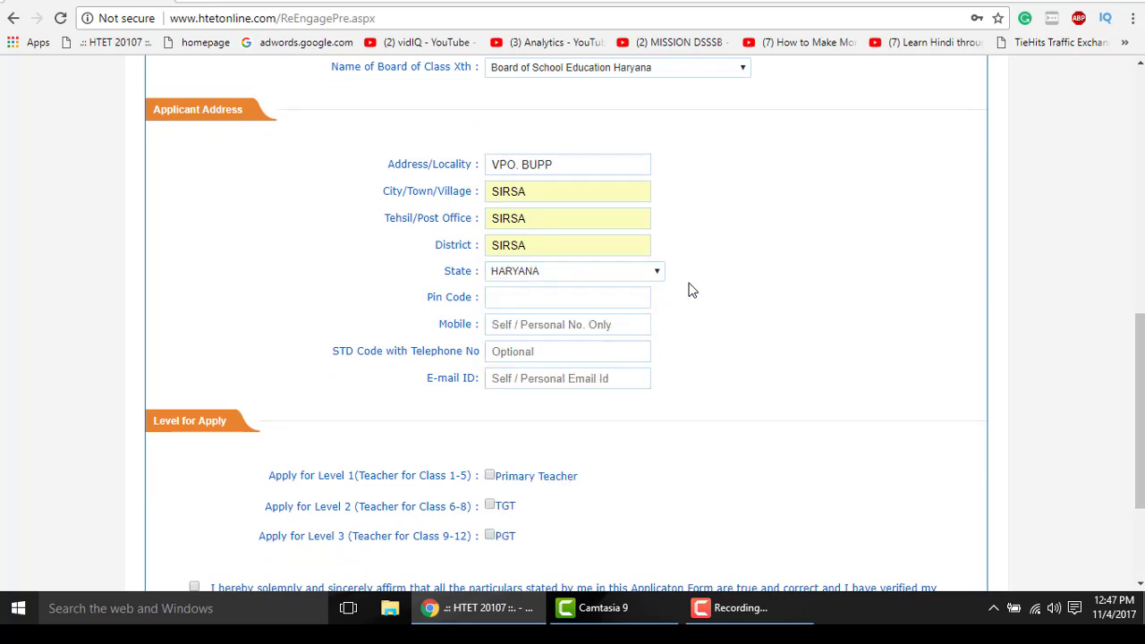
{"action": "scroll", "coordinate": [691, 290], "scroll_direction": "down", "scroll_amount": 1}
{"action": "left_click", "coordinate": [544, 217]}
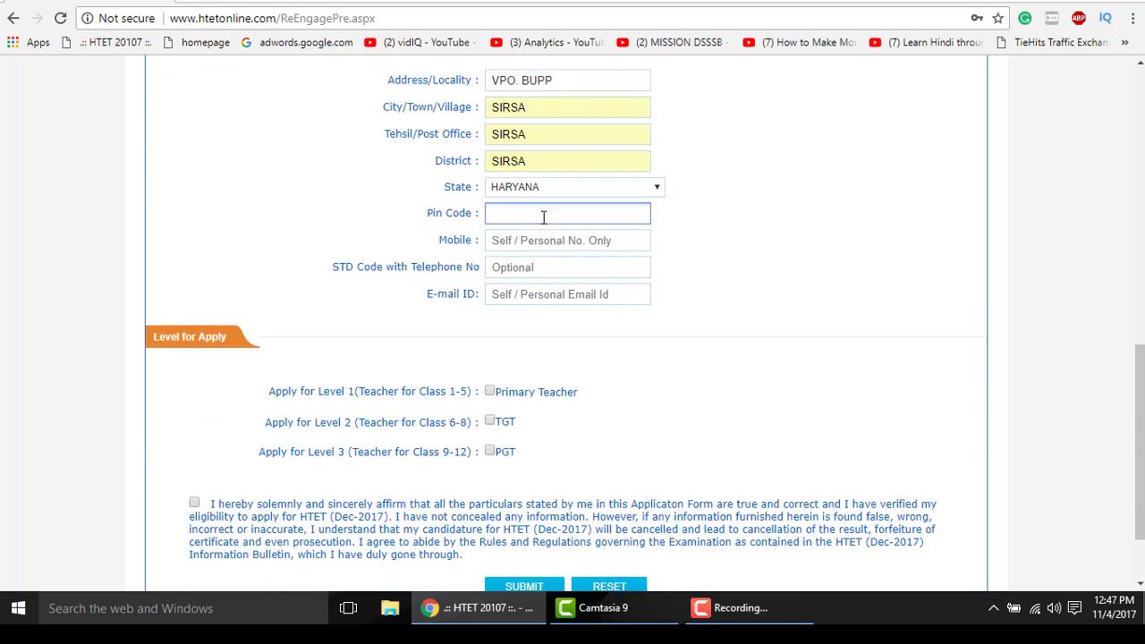
{"action": "type", "text": "125078"}
{"action": "left_click", "coordinate": [560, 241]}
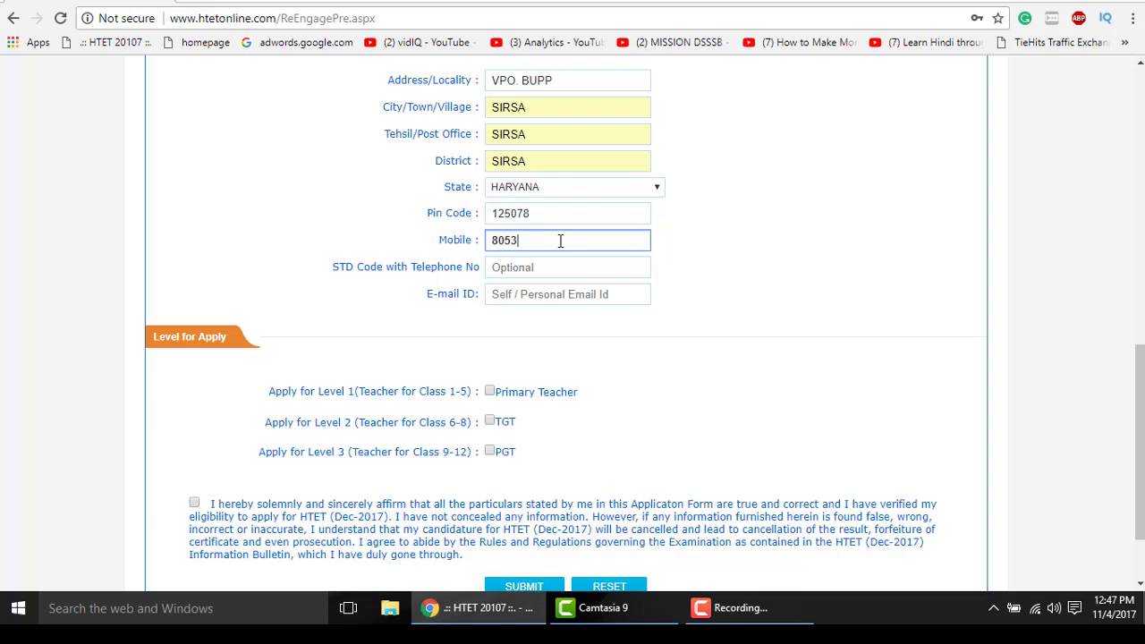
- Leave the telephone number blank and fill in the applicant's e-mail address
{"action": "left_click", "coordinate": [560, 266]}
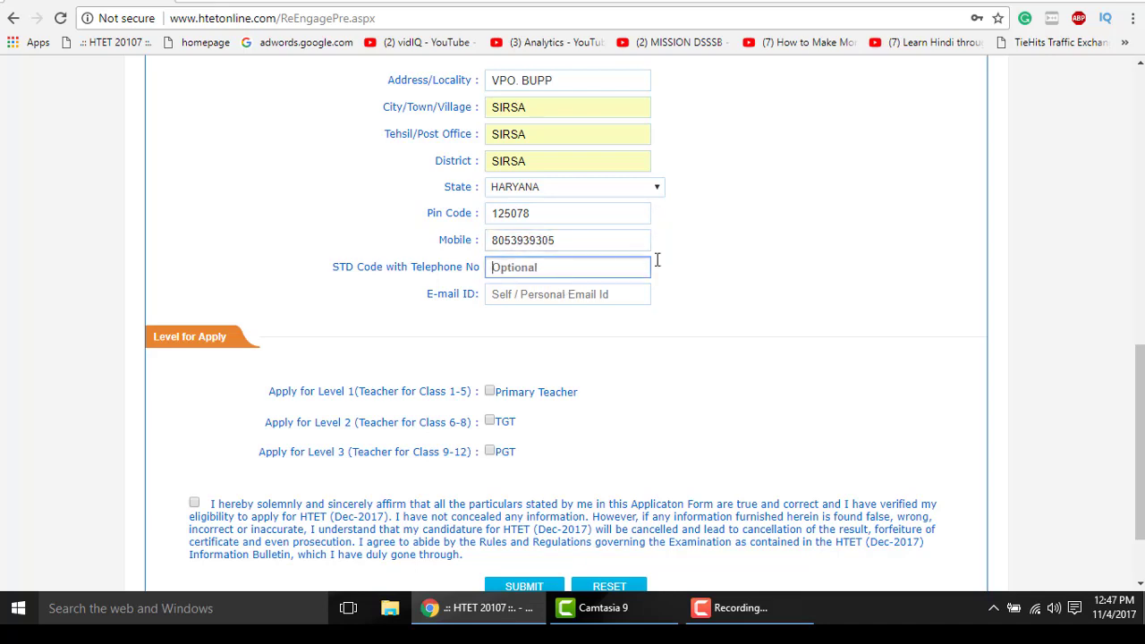
{"action": "left_click_drag", "start_coordinate": [394, 267], "coordinate": [433, 266]}
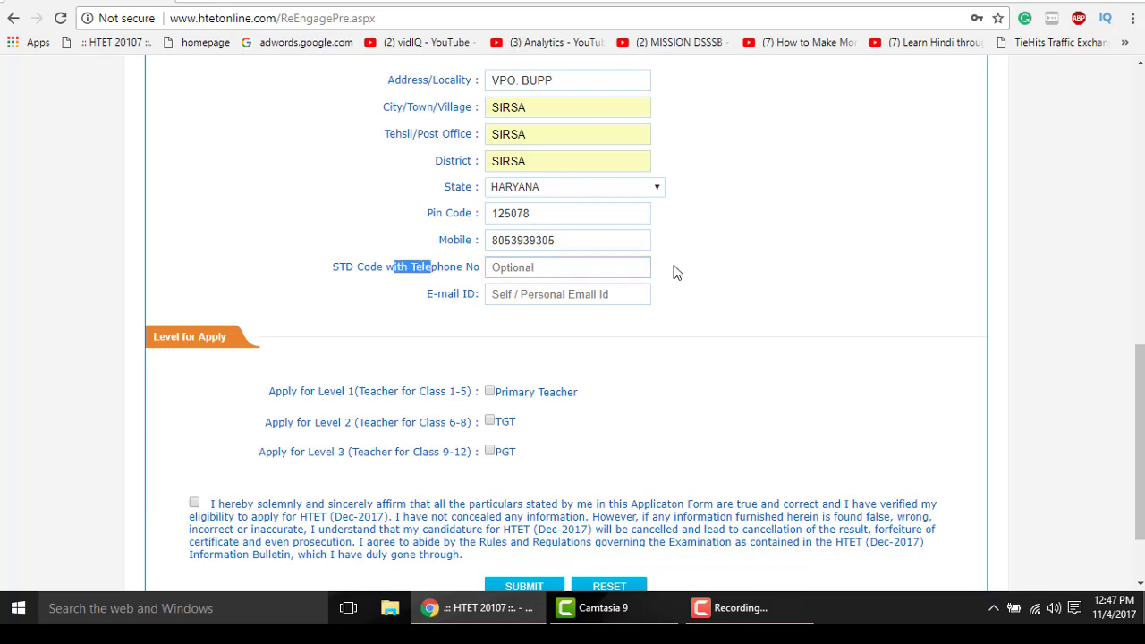
{"action": "left_click", "coordinate": [400, 273]}
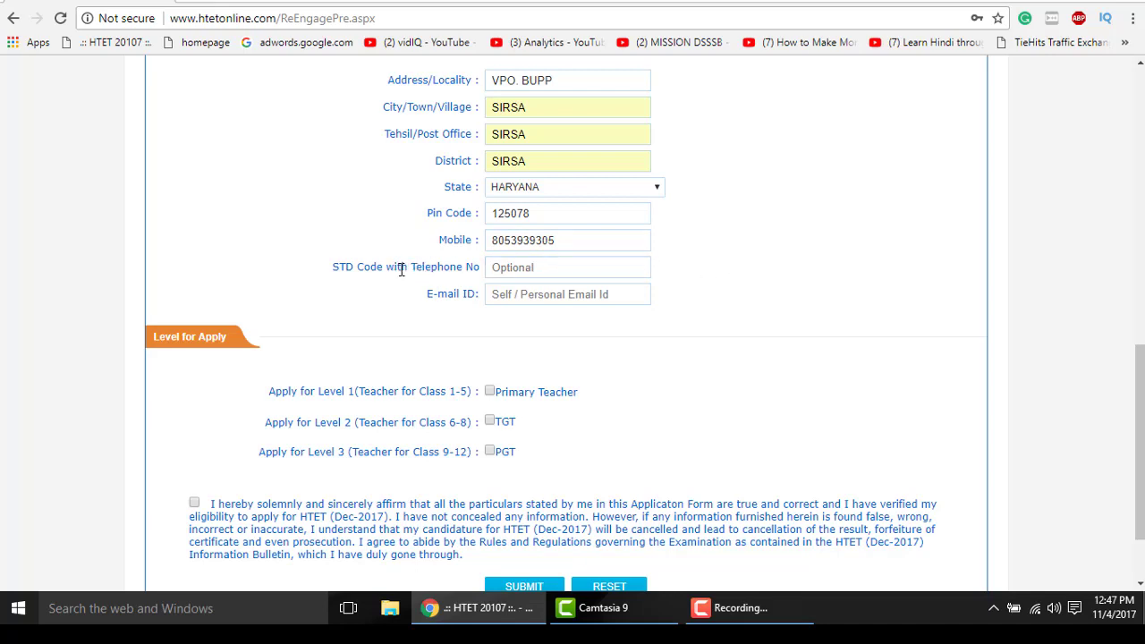
{"action": "double_click", "coordinate": [452, 268]}
{"action": "left_click", "coordinate": [711, 273]}
{"action": "left_click", "coordinate": [517, 298]}
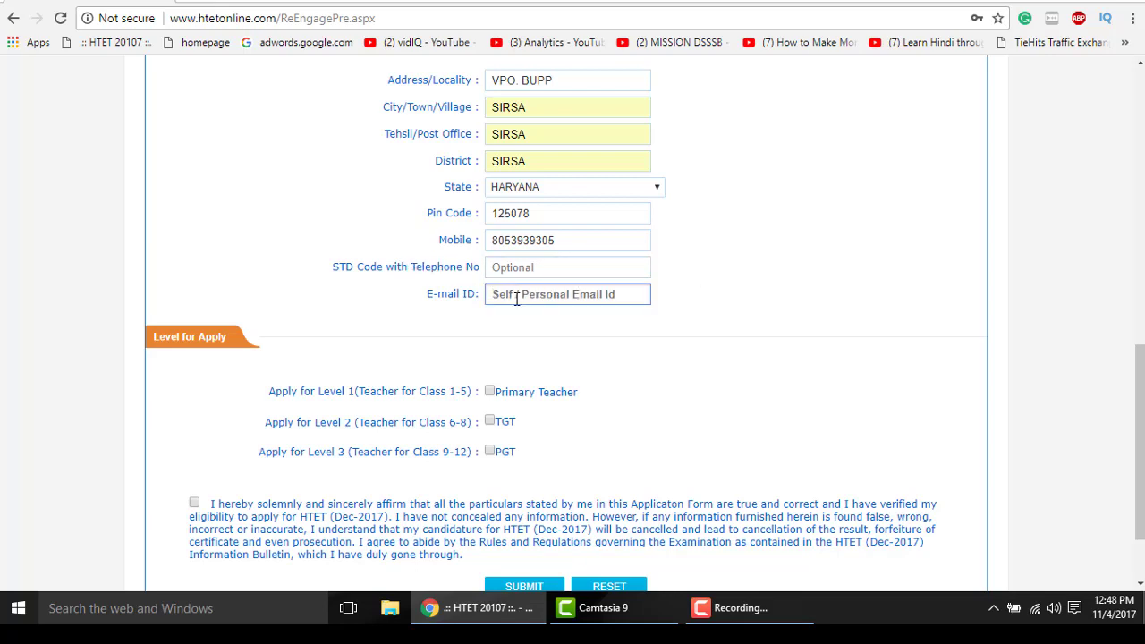
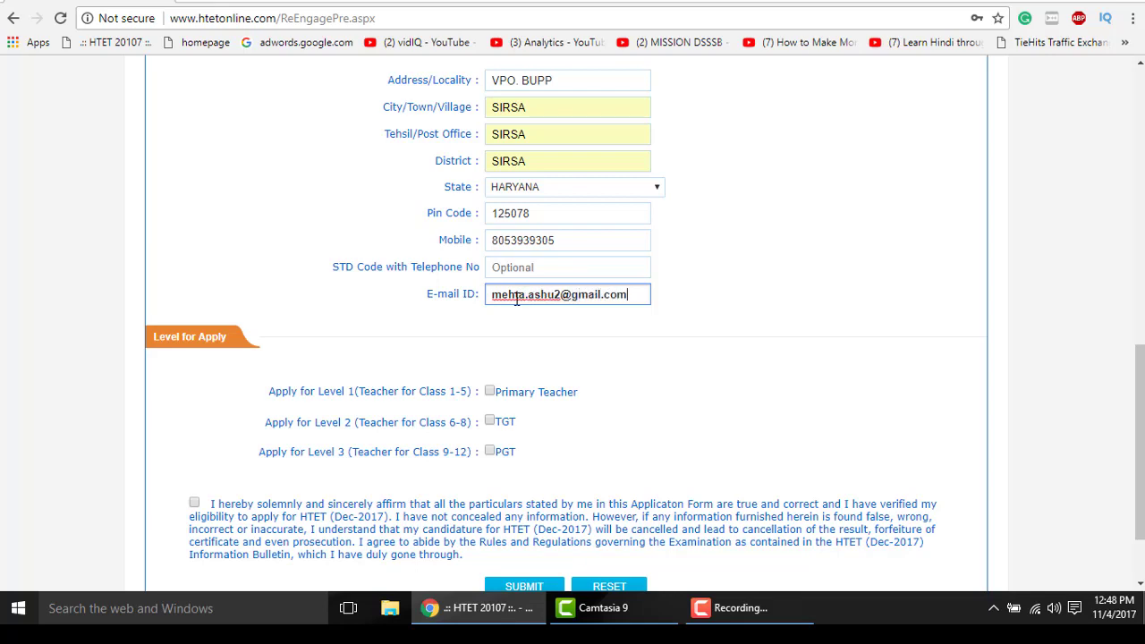
{"action": "left_click", "coordinate": [706, 339]}
- Apply for Primary Teacher and TGT levels, with Math as the TGT subject
{"action": "scroll", "coordinate": [688, 350], "scroll_direction": "down", "scroll_amount": 1}
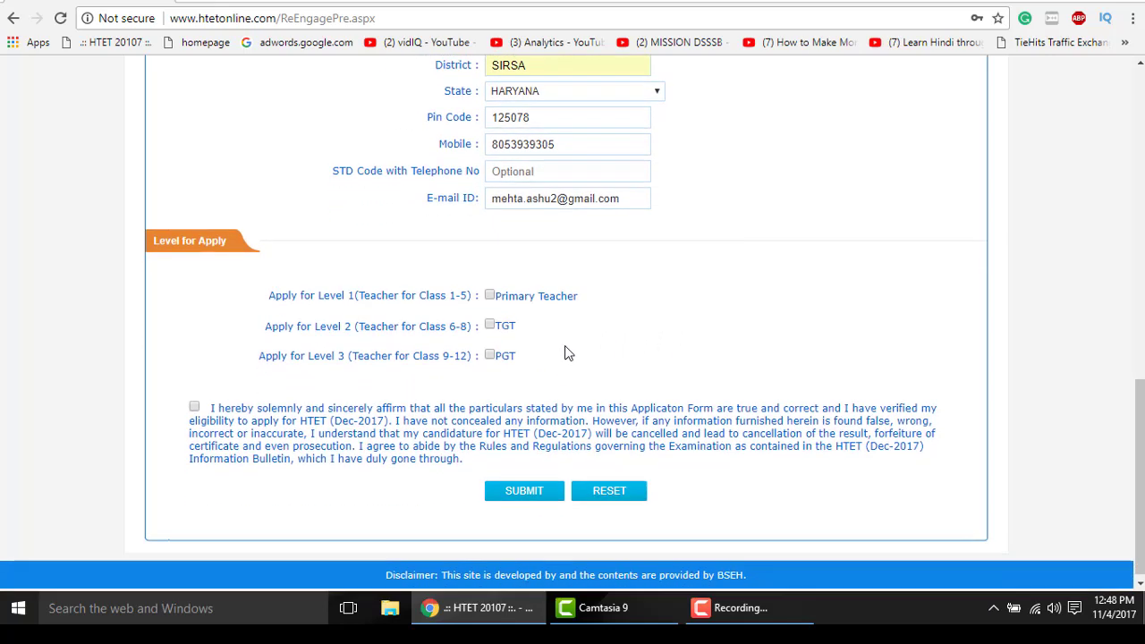
{"action": "left_click_drag", "start_coordinate": [301, 291], "coordinate": [373, 294]}
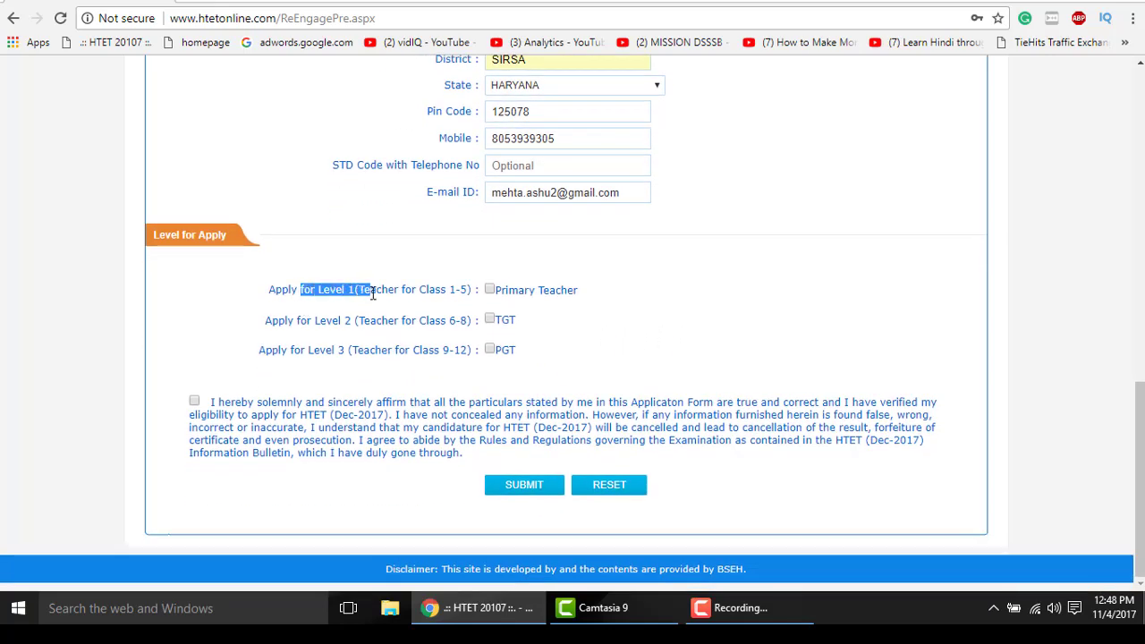
{"action": "left_click", "coordinate": [402, 295]}
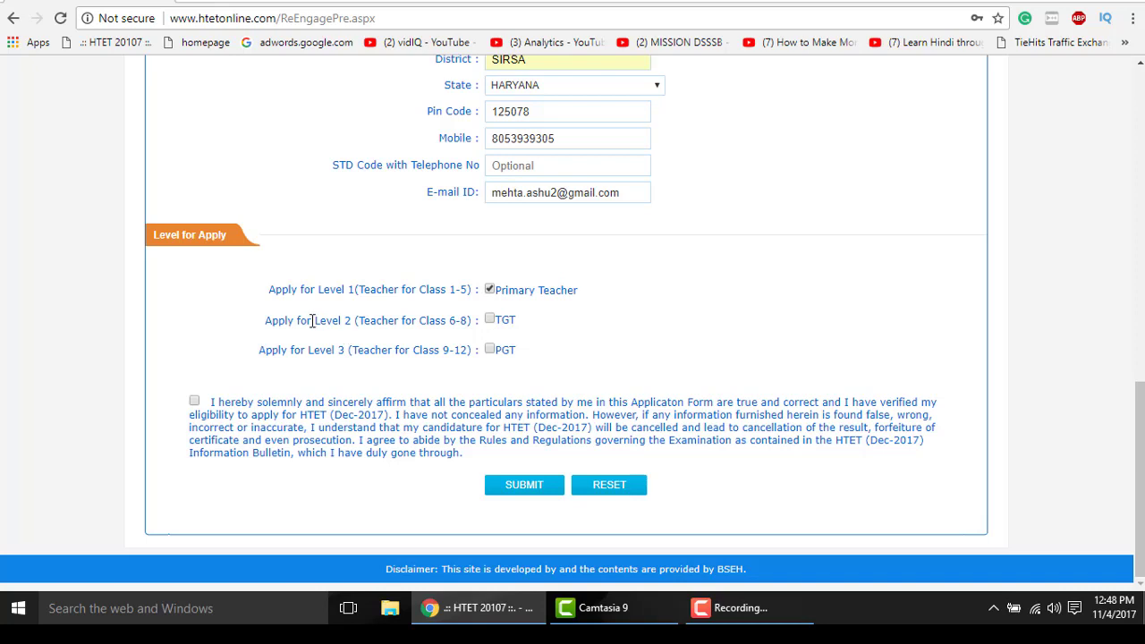
{"action": "left_click_drag", "start_coordinate": [315, 320], "coordinate": [471, 321]}
{"action": "left_click", "coordinate": [528, 322]}
{"action": "left_click", "coordinate": [490, 321]}
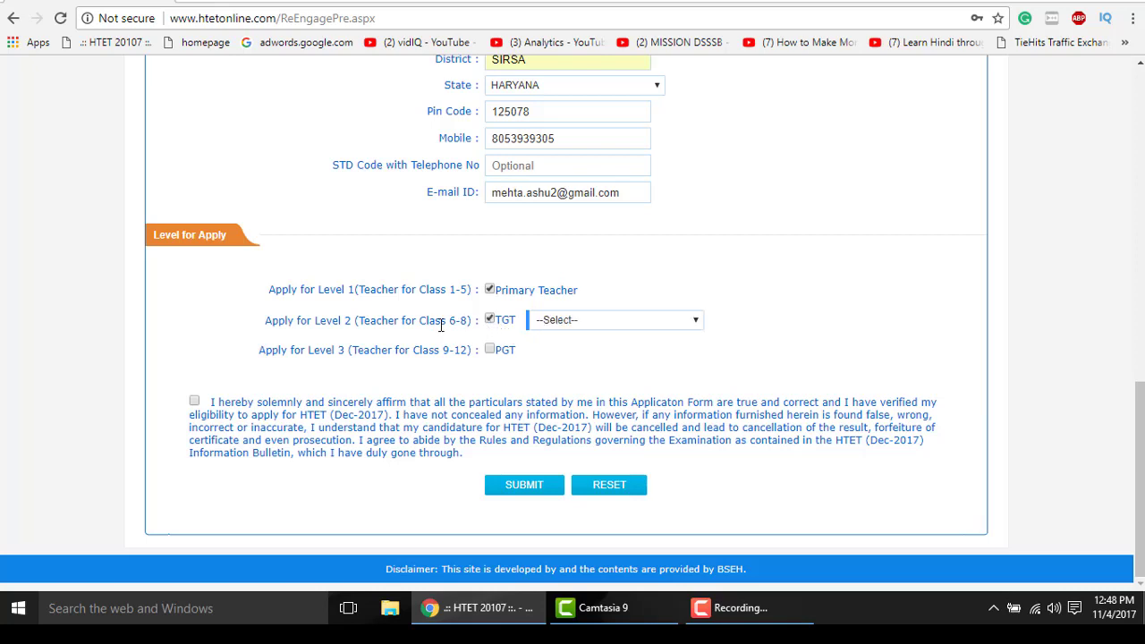
{"action": "left_click", "coordinate": [685, 323]}
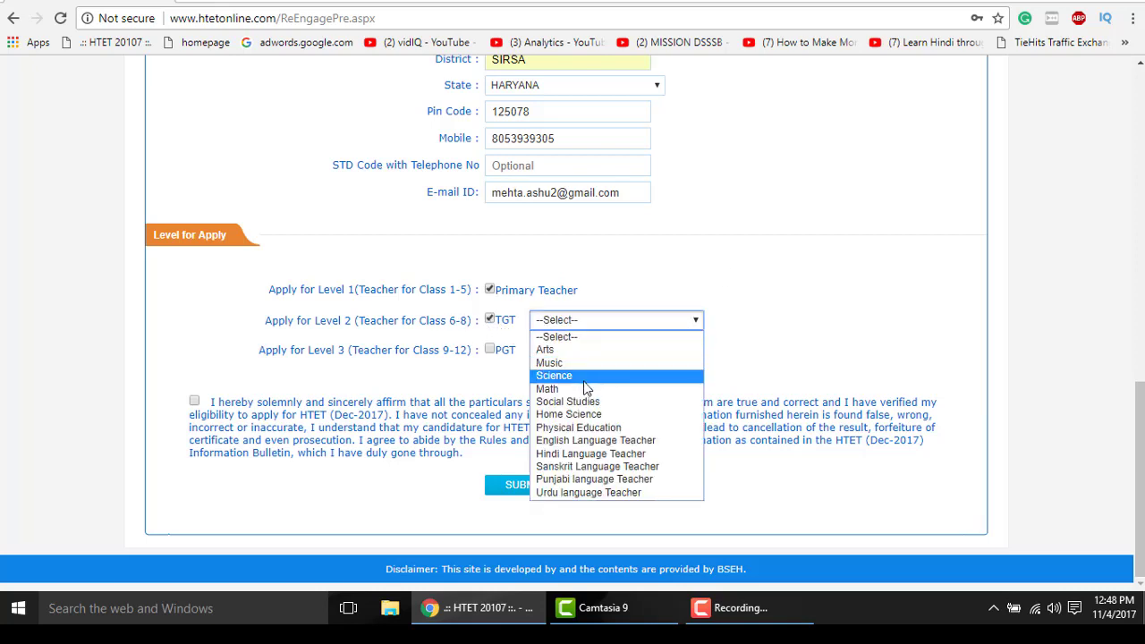
{"action": "left_click", "coordinate": [571, 392]}
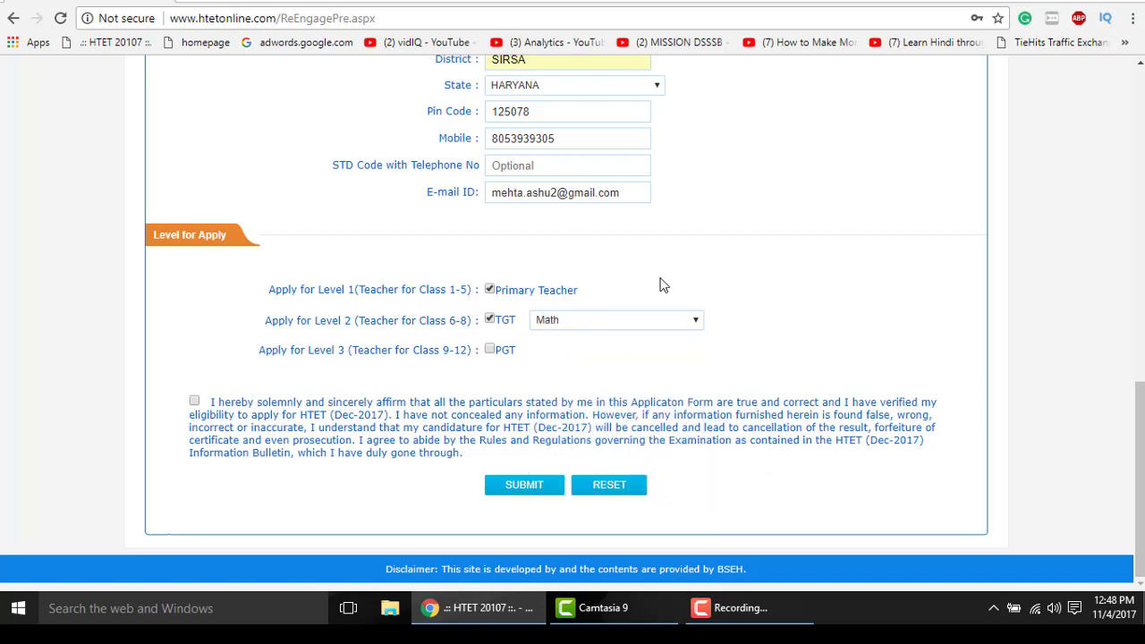
- Add the PGT level with Mathematics as its subject
{"action": "left_click", "coordinate": [490, 350]}
{"action": "left_click", "coordinate": [556, 349]}
{"action": "left_click", "coordinate": [579, 322]}
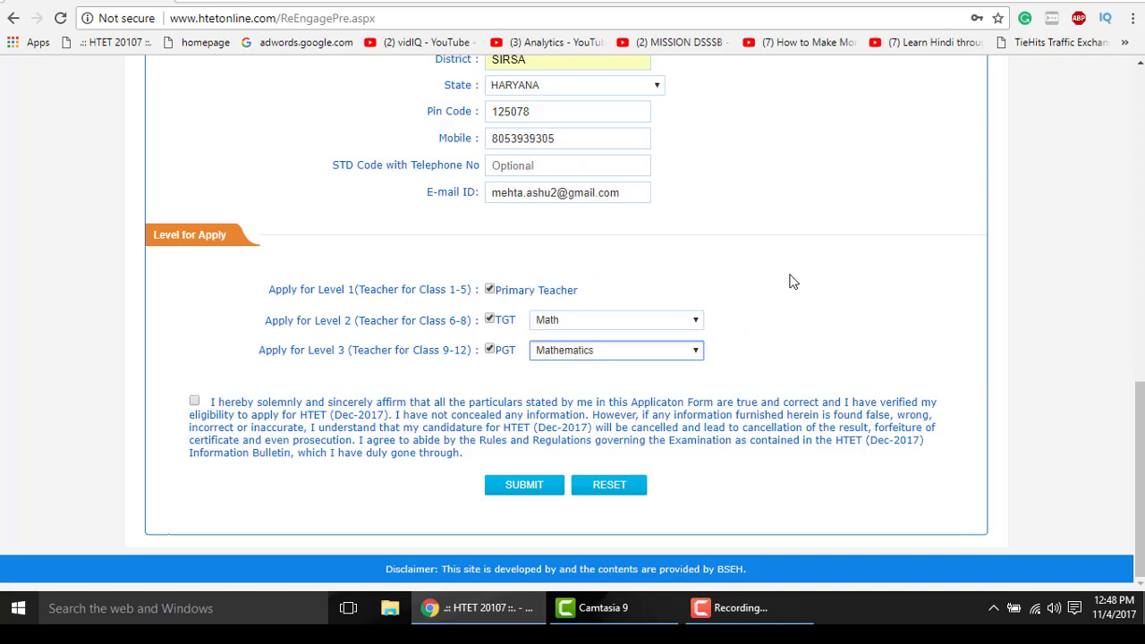
{"action": "left_click", "coordinate": [622, 353]}
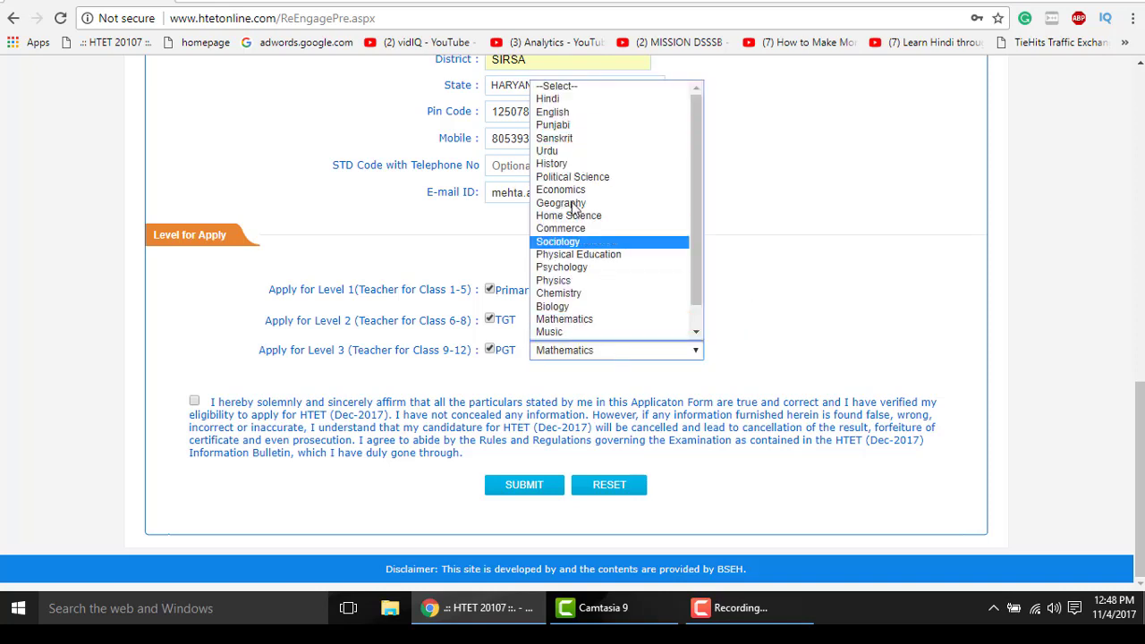
{"action": "scroll", "coordinate": [695, 244], "scroll_direction": "down", "scroll_amount": 1}
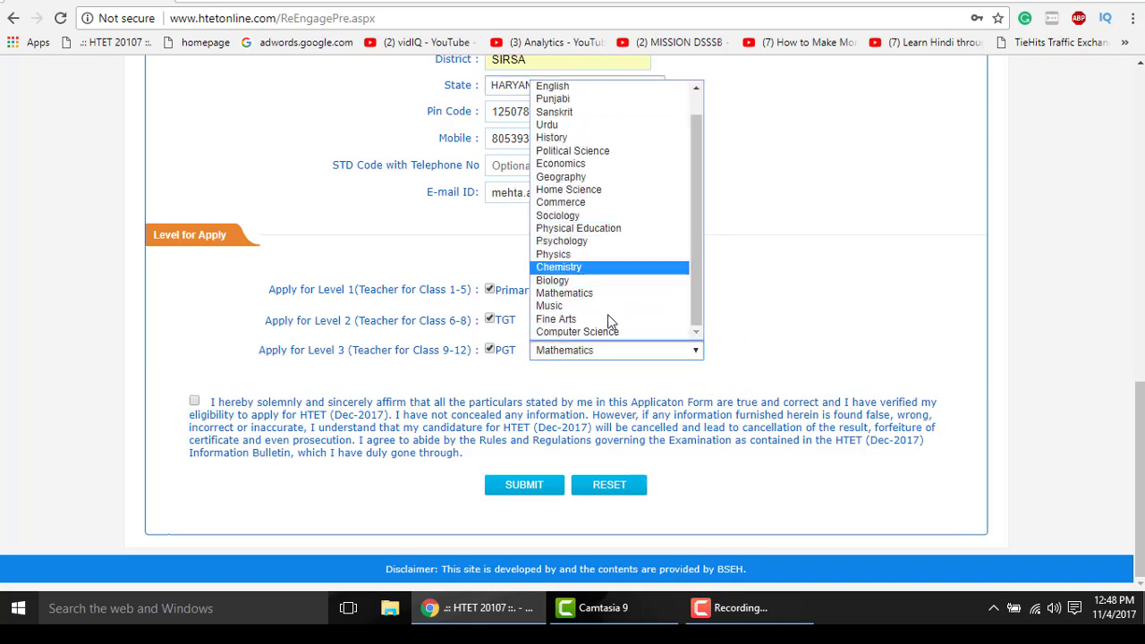
{"action": "left_click", "coordinate": [764, 274]}
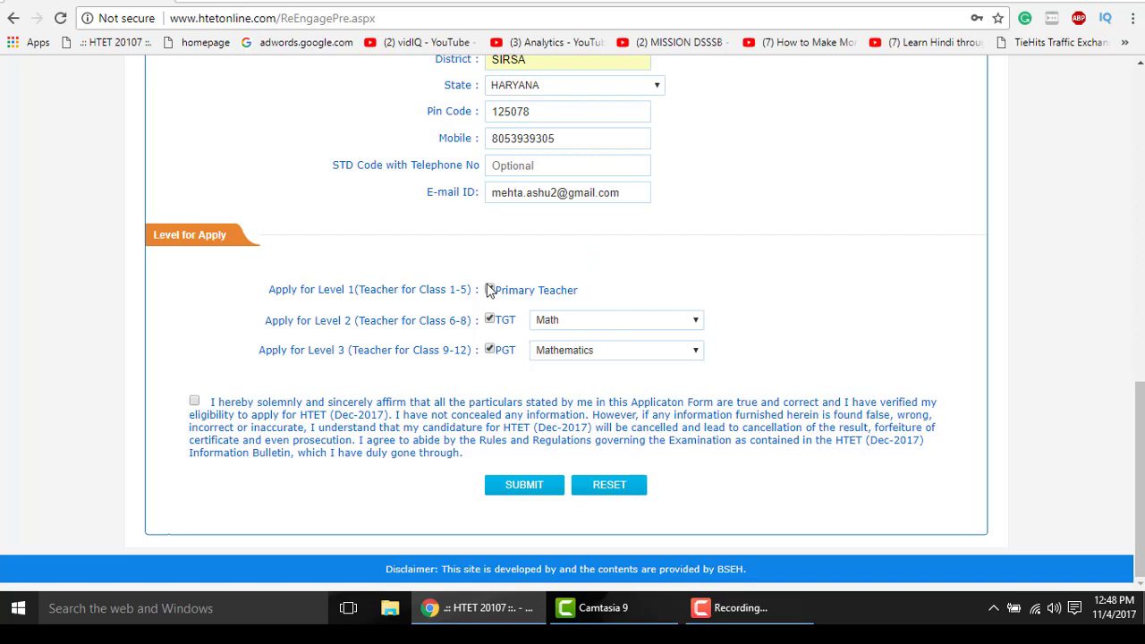
- Re-toggle the TGT and PGT checkboxes, leaving both levels selected
{"action": "left_click", "coordinate": [490, 320]}
{"action": "left_click", "coordinate": [491, 350]}
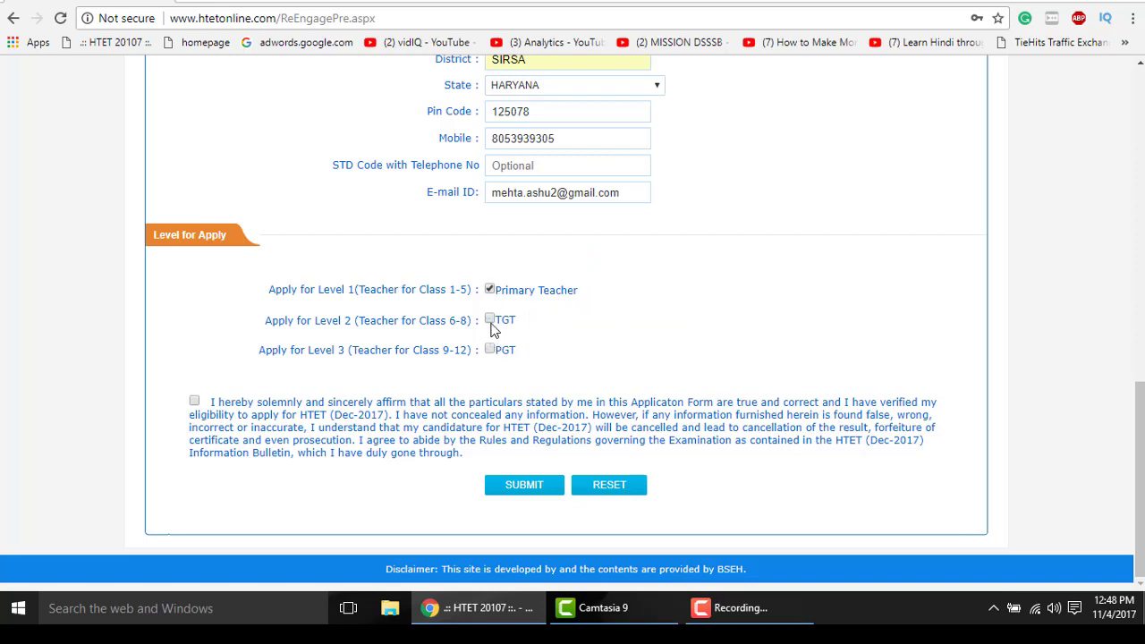
{"action": "left_click", "coordinate": [491, 319]}
{"action": "left_click", "coordinate": [491, 350]}
{"action": "left_click", "coordinate": [490, 319]}
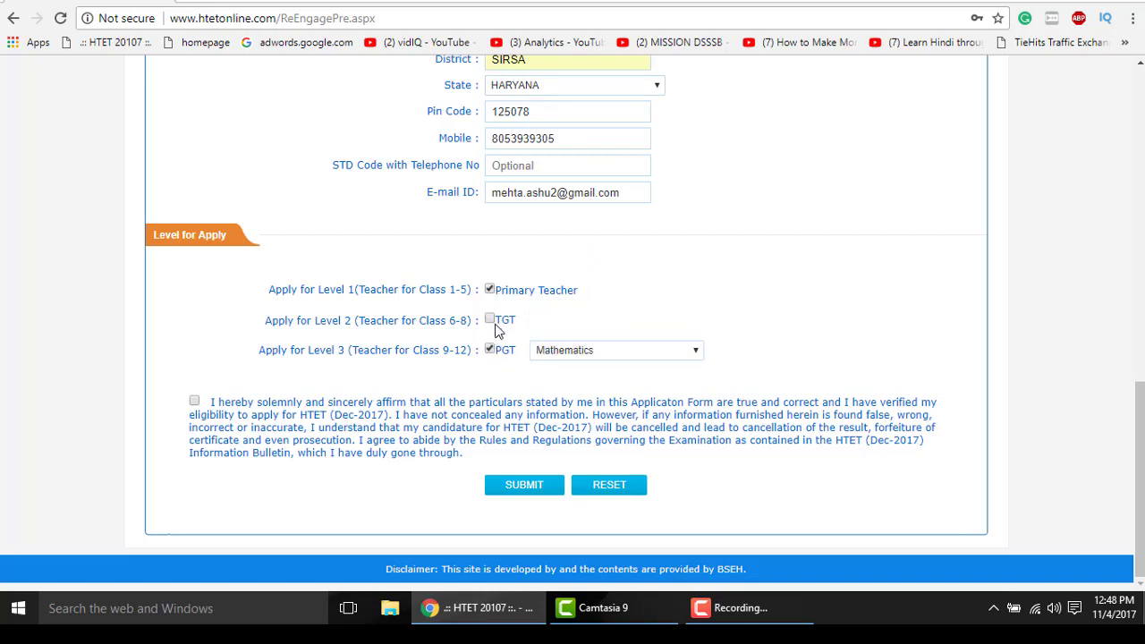
{"action": "left_click", "coordinate": [490, 319]}
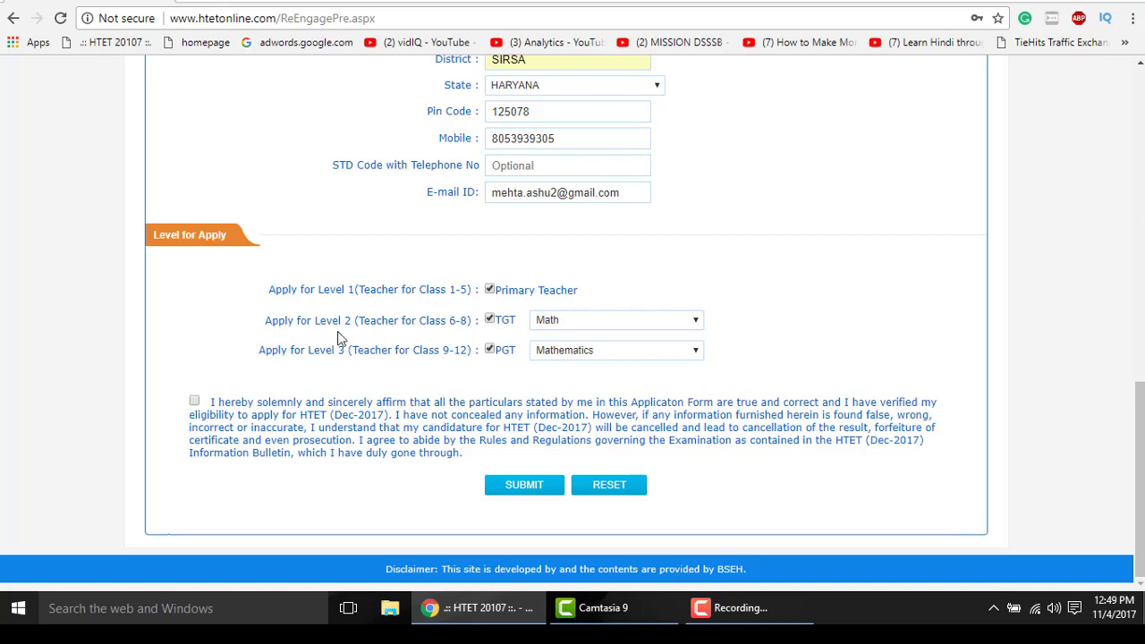
- Accept the declaration and scroll through the form to check the entries
{"action": "left_click", "coordinate": [194, 402]}
{"action": "scroll", "coordinate": [617, 383], "scroll_direction": "up", "scroll_amount": 6}
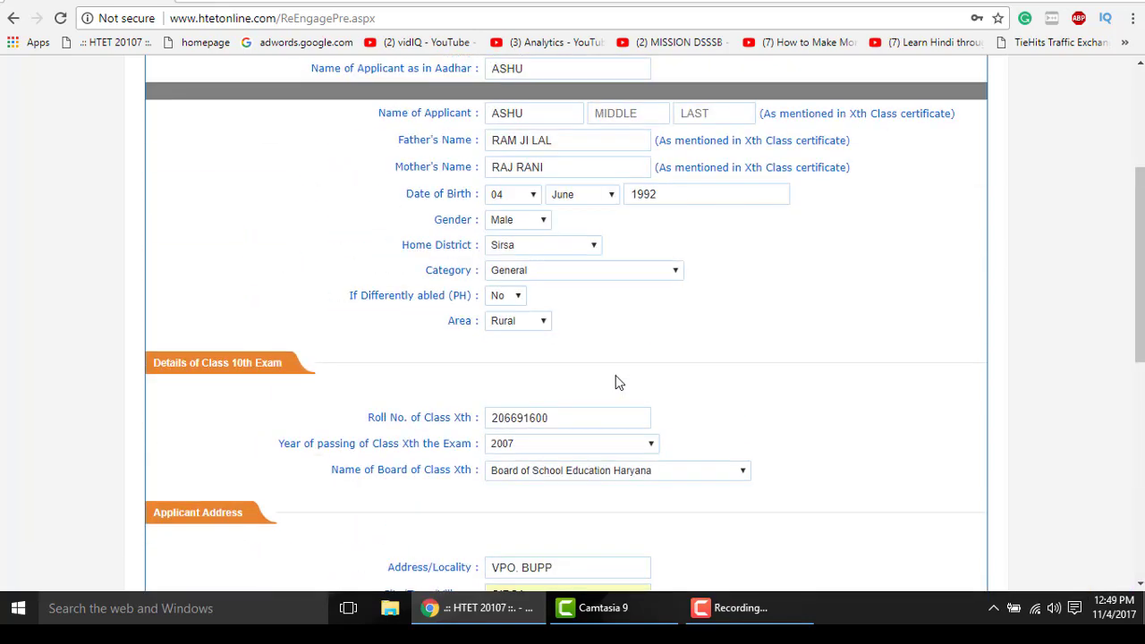
{"action": "scroll", "coordinate": [618, 383], "scroll_direction": "up", "scroll_amount": 3}
{"action": "scroll", "coordinate": [626, 343], "scroll_direction": "down", "scroll_amount": 3}
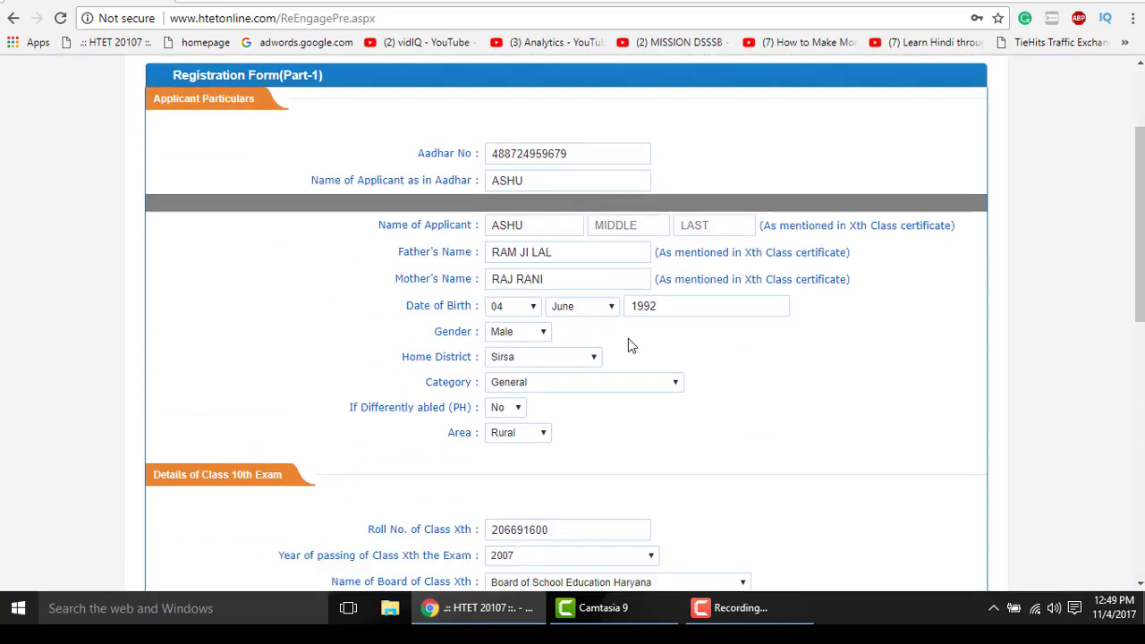
{"action": "scroll", "coordinate": [628, 338], "scroll_direction": "up", "scroll_amount": 3}
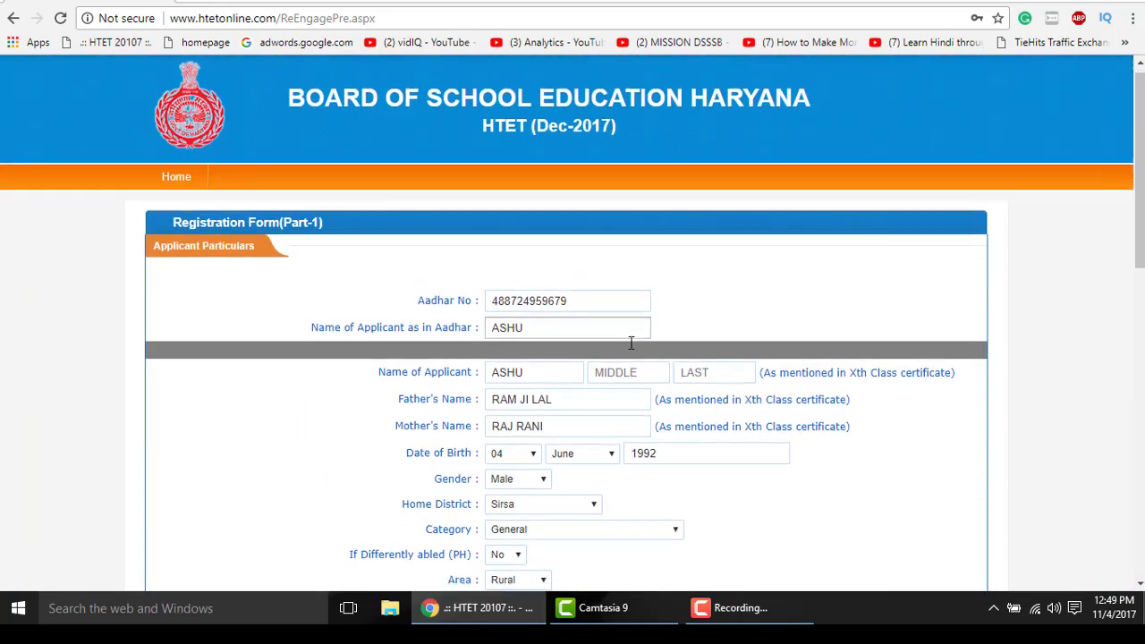
{"action": "scroll", "coordinate": [630, 343], "scroll_direction": "down", "scroll_amount": 1}
{"action": "scroll", "coordinate": [631, 343], "scroll_direction": "down", "scroll_amount": 1}
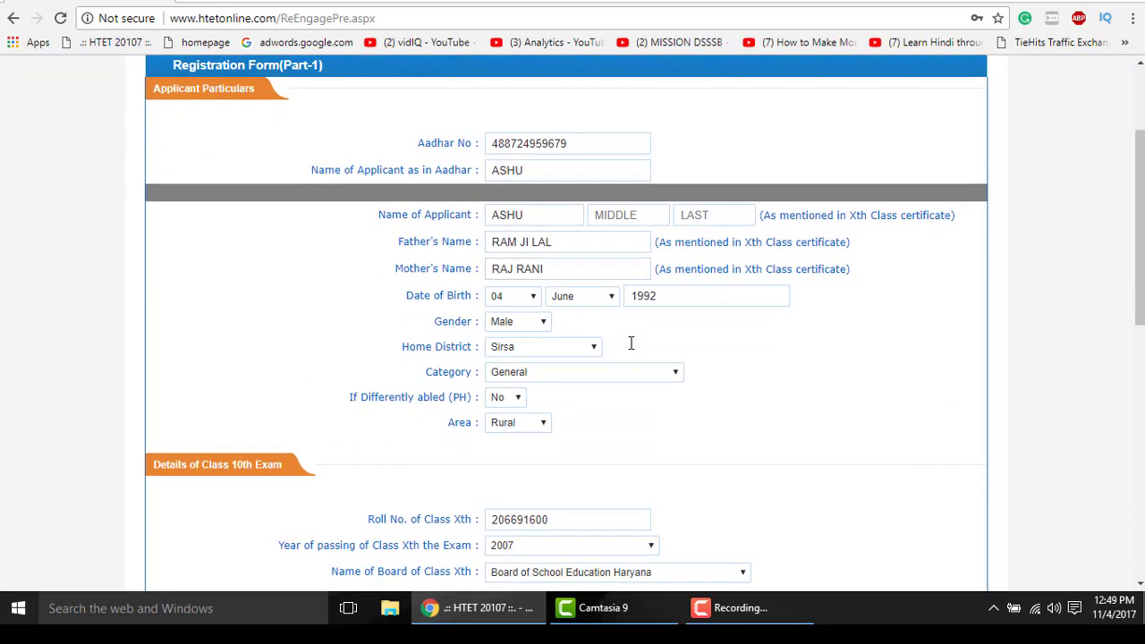
{"action": "scroll", "coordinate": [631, 343], "scroll_direction": "down", "scroll_amount": 7}
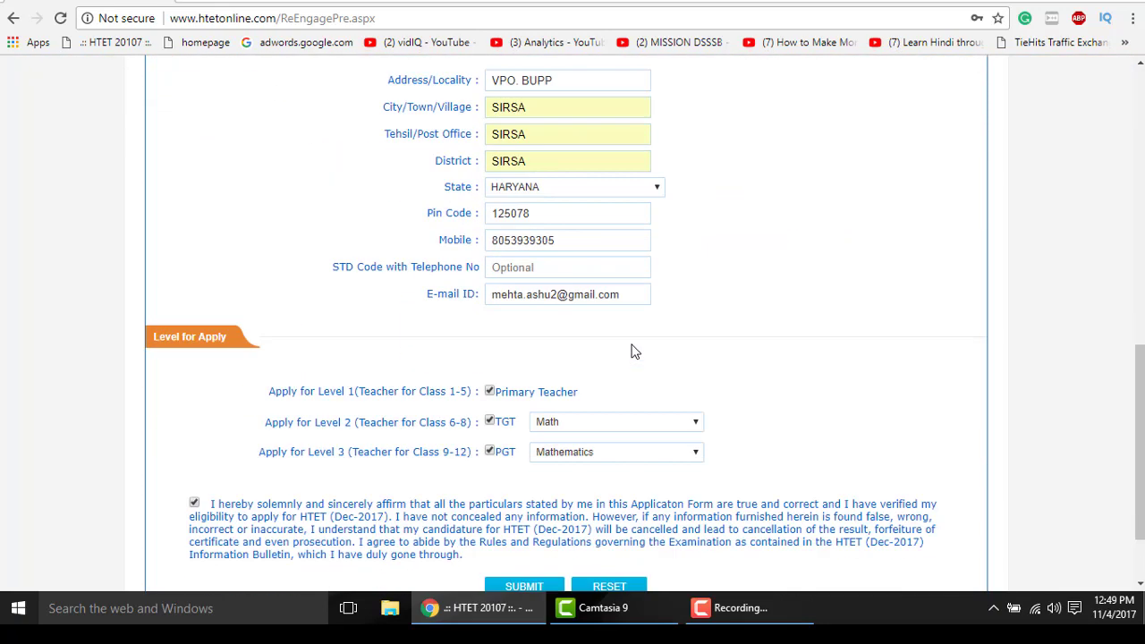
{"action": "scroll", "coordinate": [631, 352], "scroll_direction": "down", "scroll_amount": 1}
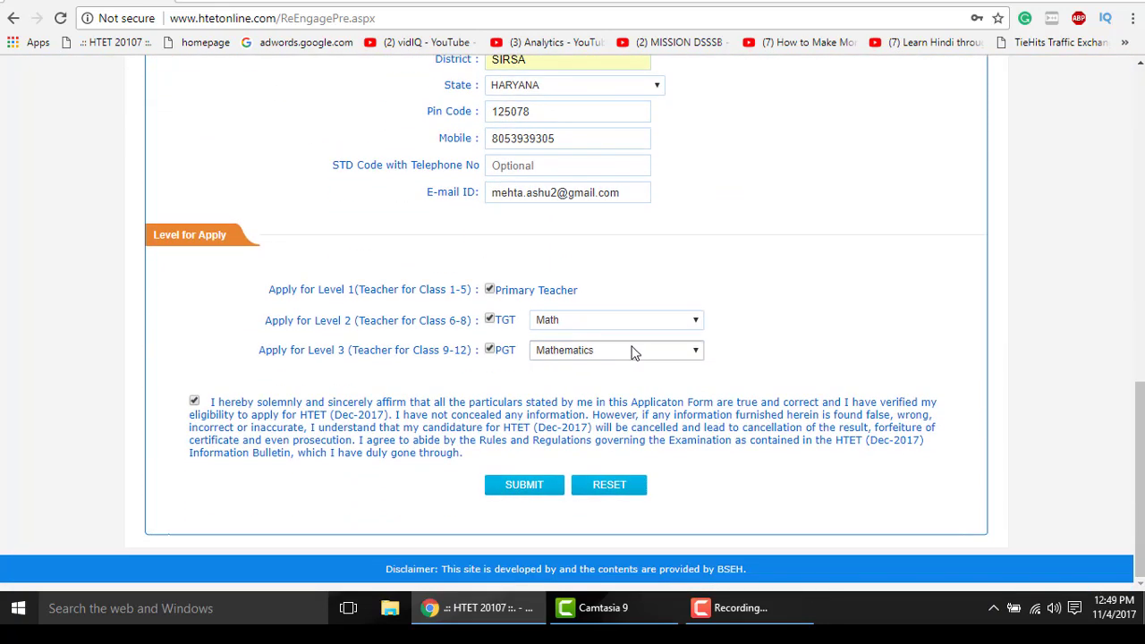
{"action": "scroll", "coordinate": [631, 351], "scroll_direction": "up", "scroll_amount": 8}
{"action": "scroll", "coordinate": [632, 352], "scroll_direction": "up", "scroll_amount": 2}
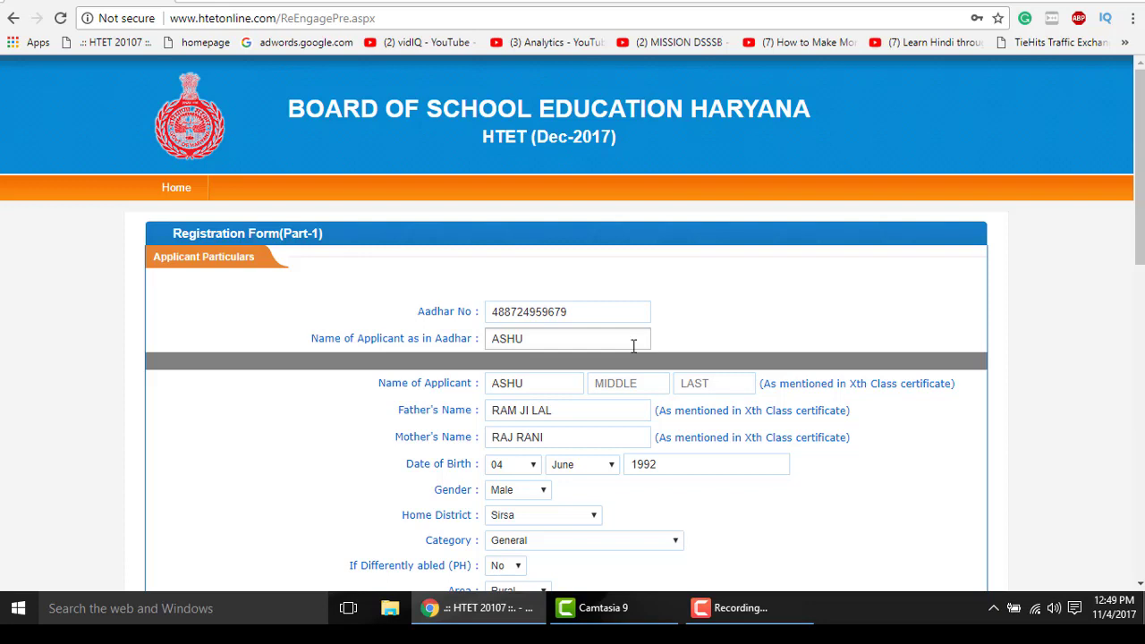
- Review the rest of the form and submit the Part-1 registration
{"action": "scroll", "coordinate": [626, 357], "scroll_direction": "down", "scroll_amount": 1}
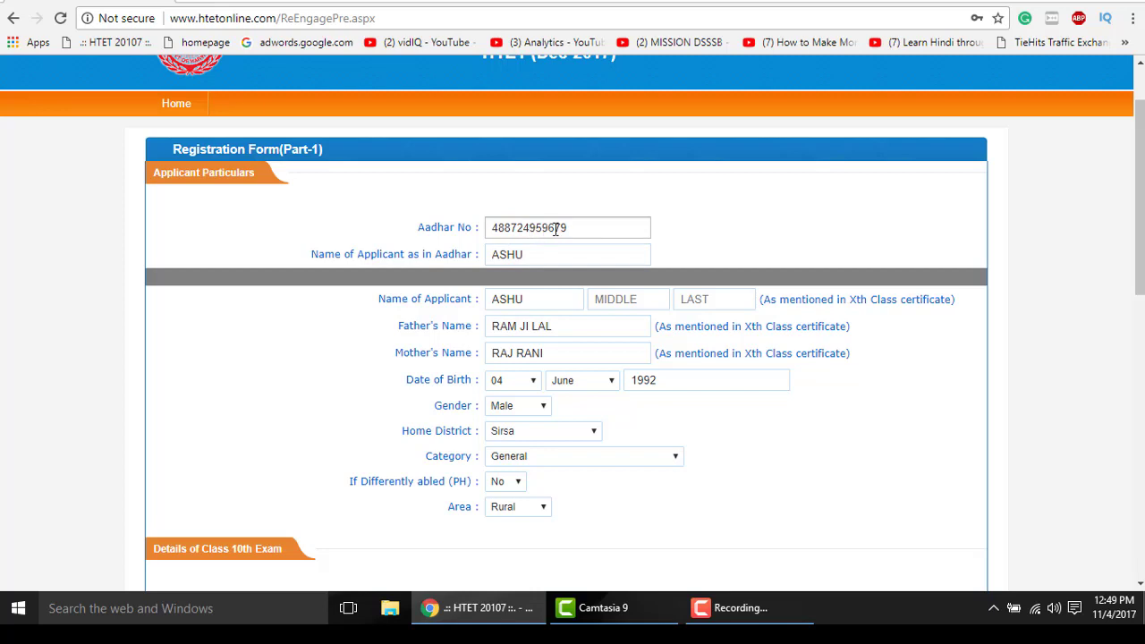
{"action": "scroll", "coordinate": [734, 333], "scroll_direction": "down", "scroll_amount": 2}
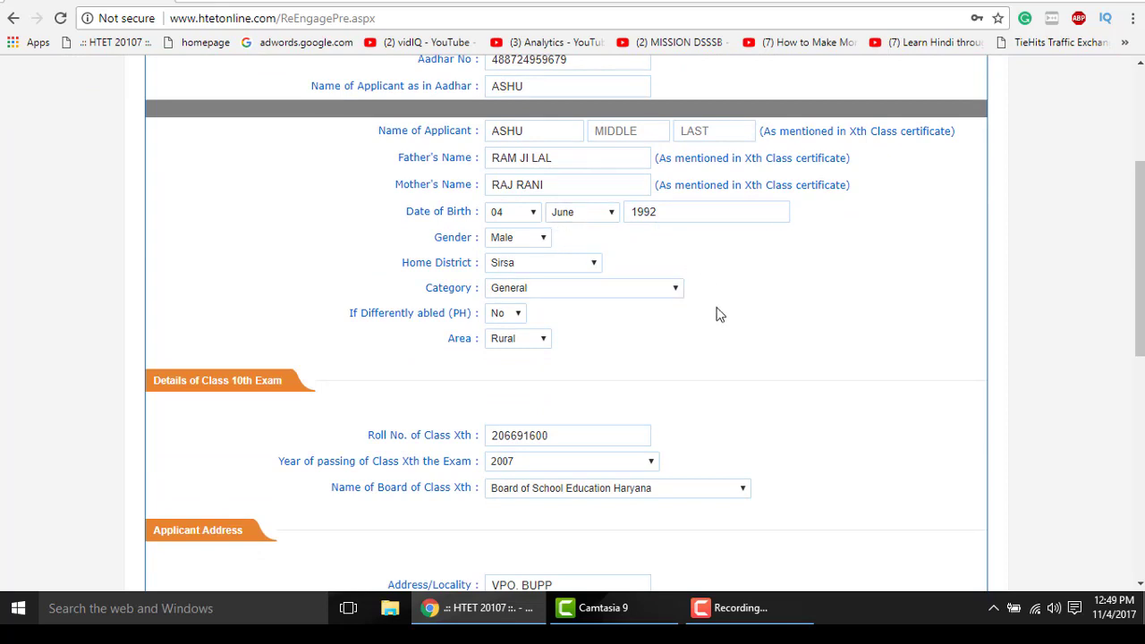
{"action": "scroll", "coordinate": [721, 320], "scroll_direction": "down", "scroll_amount": 1}
{"action": "scroll", "coordinate": [756, 316], "scroll_direction": "down", "scroll_amount": 2}
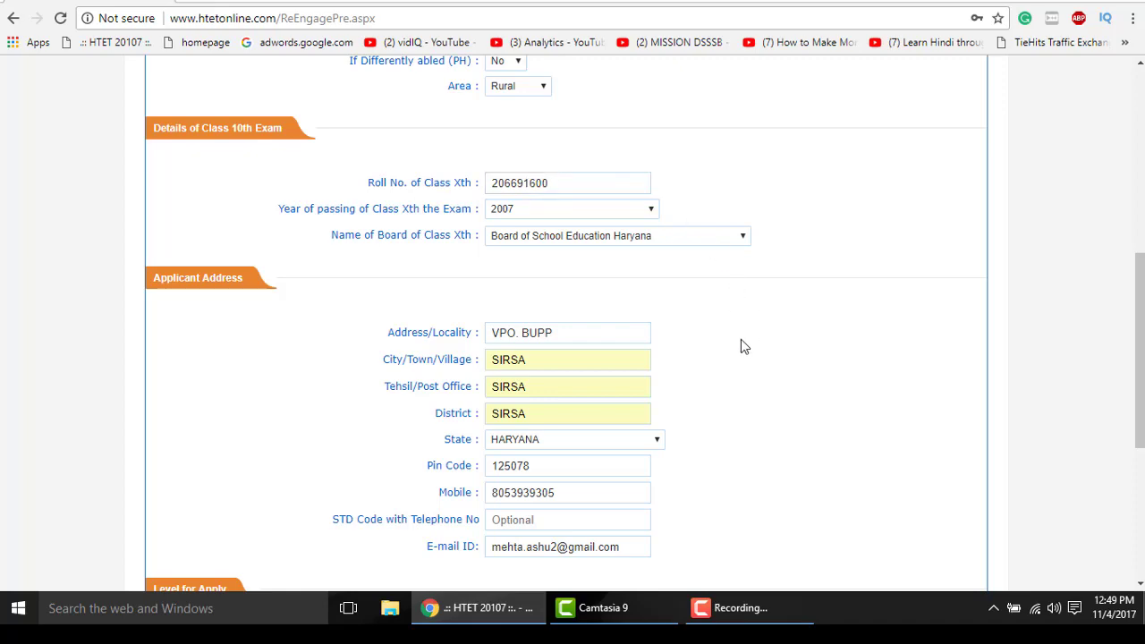
{"action": "scroll", "coordinate": [741, 347], "scroll_direction": "down", "scroll_amount": 3}
{"action": "scroll", "coordinate": [741, 352], "scroll_direction": "down", "scroll_amount": 2}
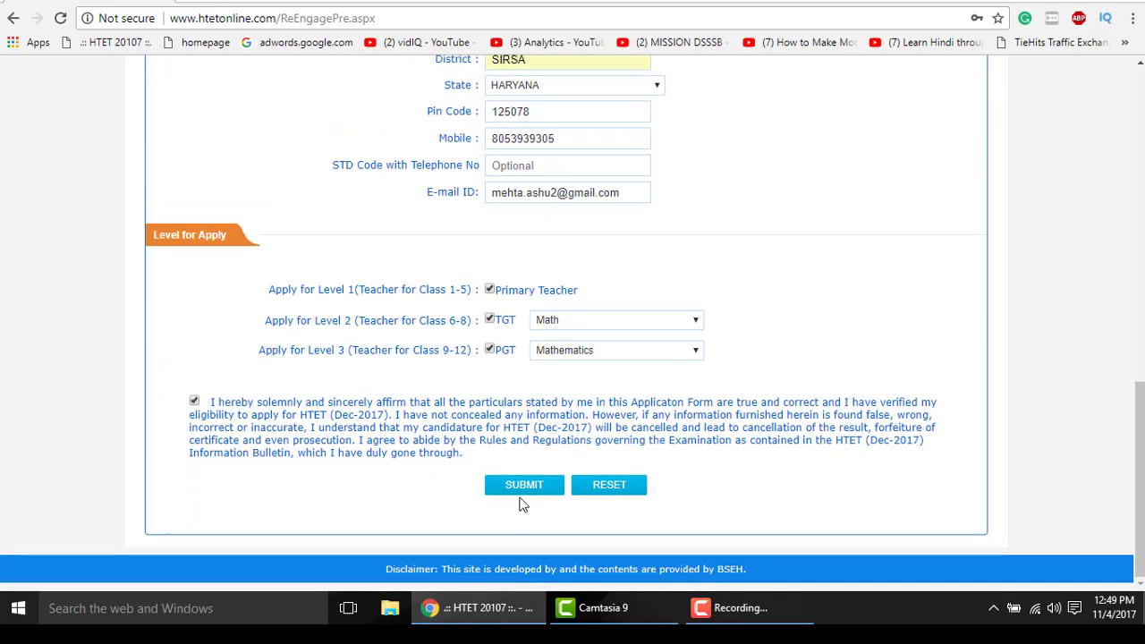
{"action": "left_click", "coordinate": [524, 484]}
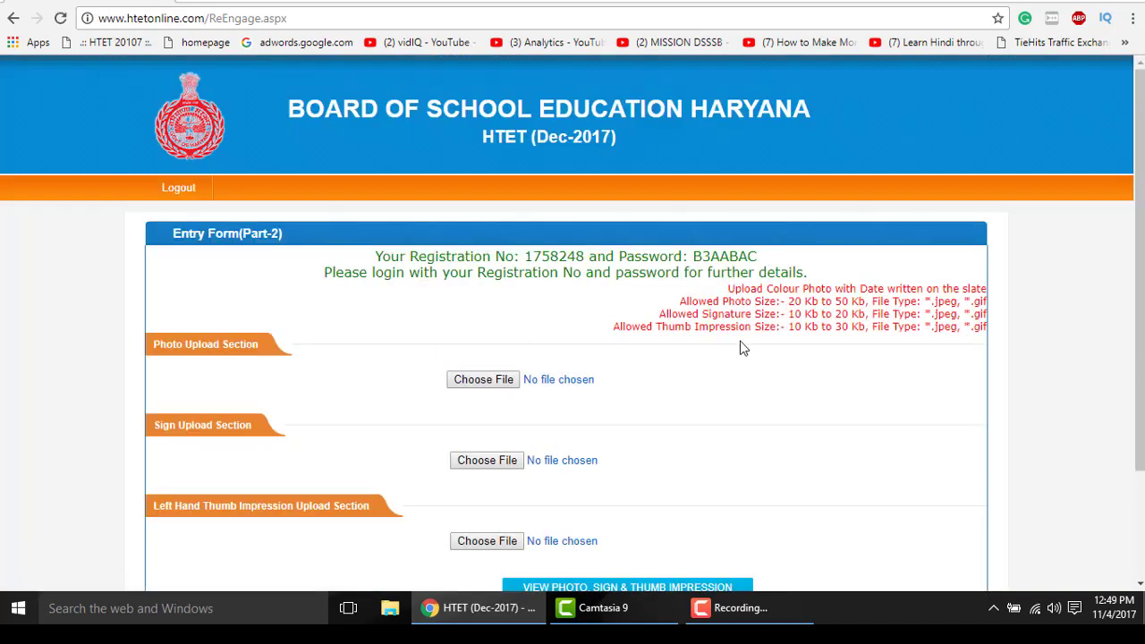
- Start the photo upload and select the converted passport photo in the Desktop HTET 2017 folder
{"action": "scroll", "coordinate": [742, 345], "scroll_direction": "down", "scroll_amount": 1}
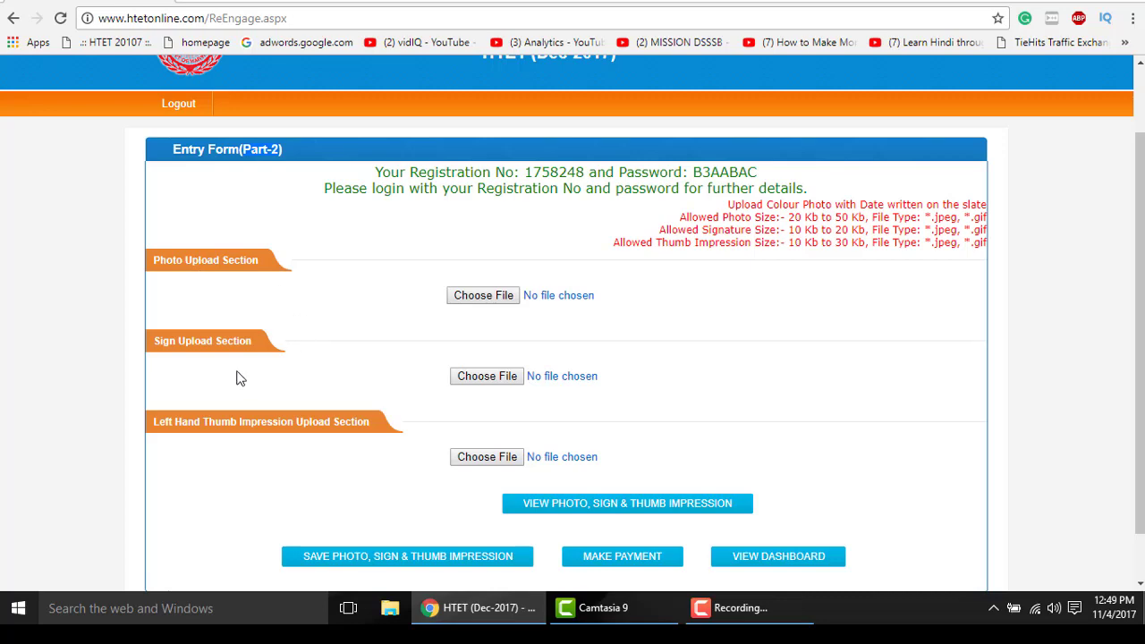
{"action": "scroll", "coordinate": [300, 438], "scroll_direction": "down", "scroll_amount": 1}
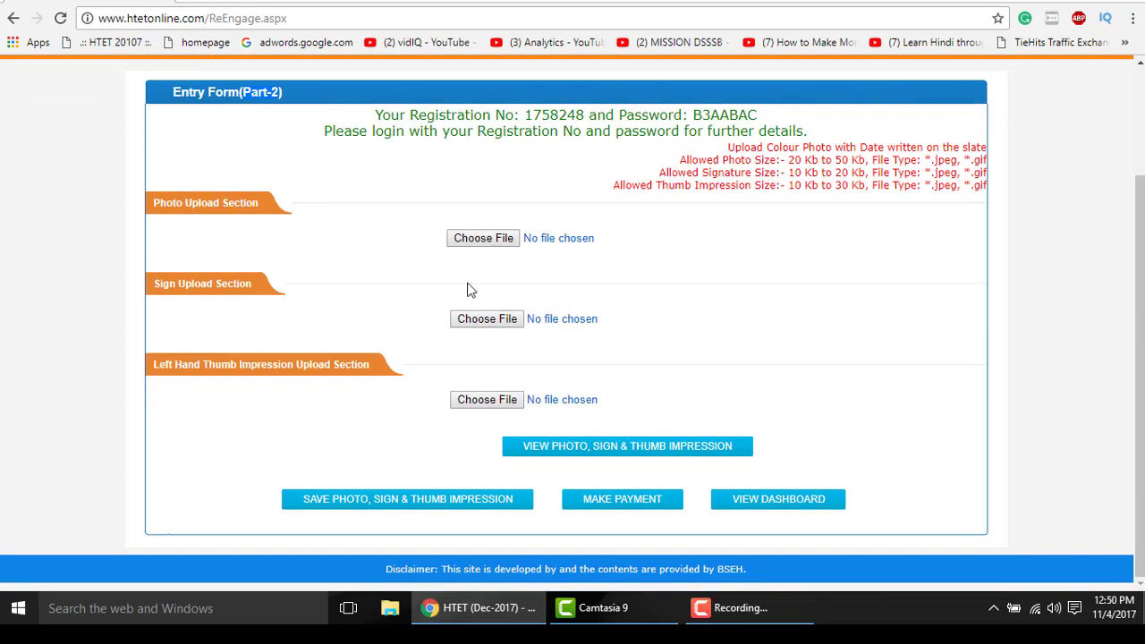
{"action": "left_click", "coordinate": [497, 241]}
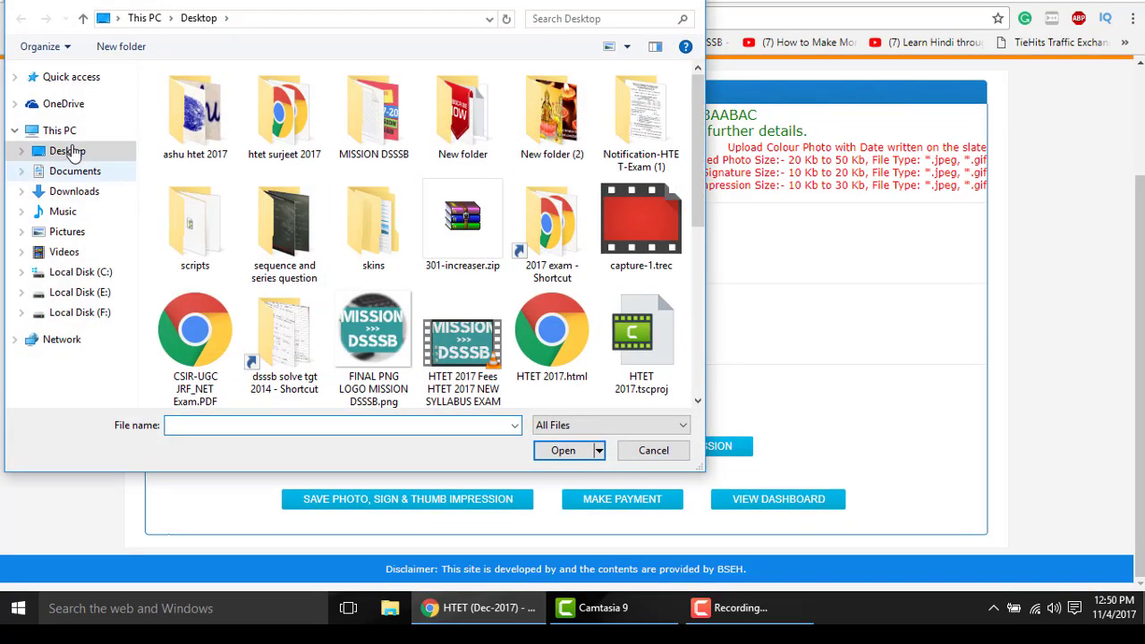
{"action": "double_click", "coordinate": [188, 134]}
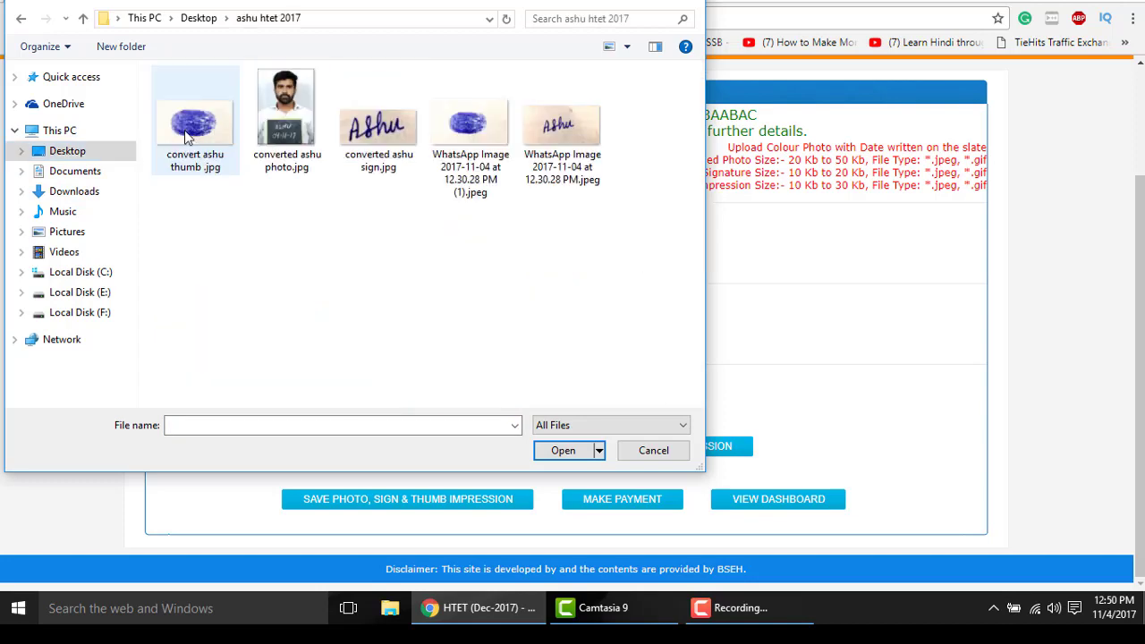
{"action": "left_click", "coordinate": [301, 134]}
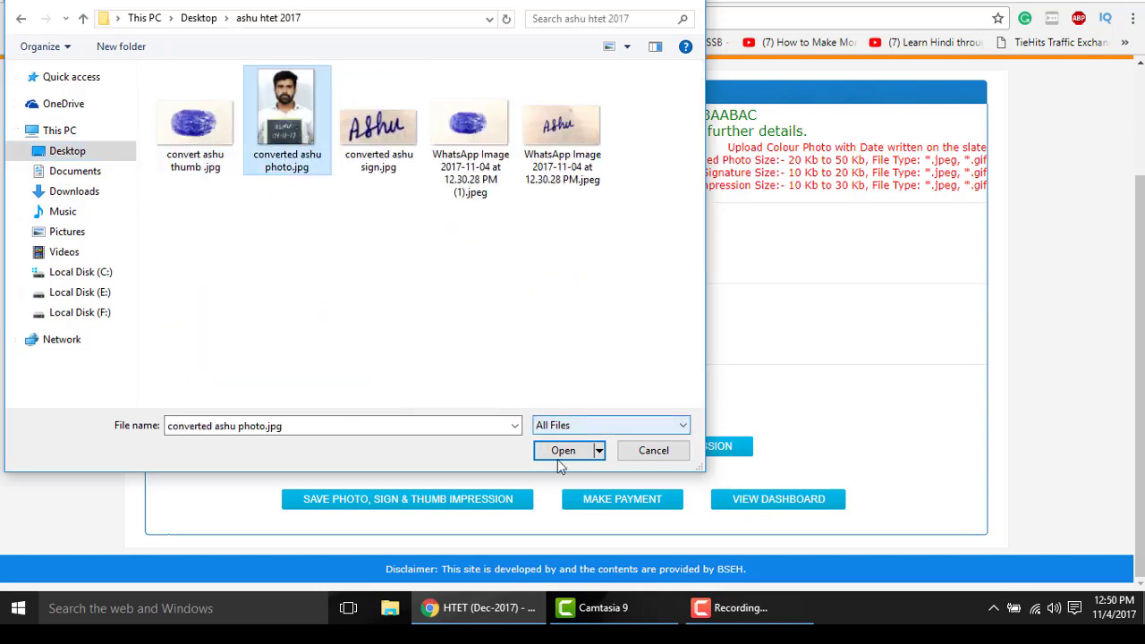
{"action": "right_click", "coordinate": [311, 134]}
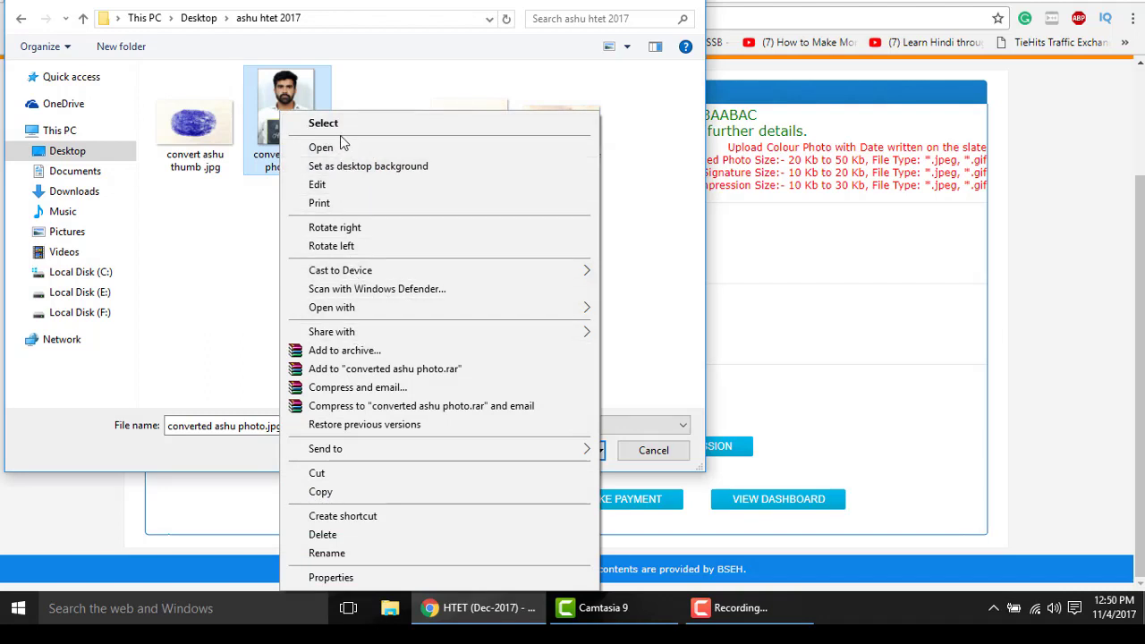
- Preview the converted passport photo in Photos, then close it and cancel the file chooser
{"action": "left_click", "coordinate": [322, 147]}
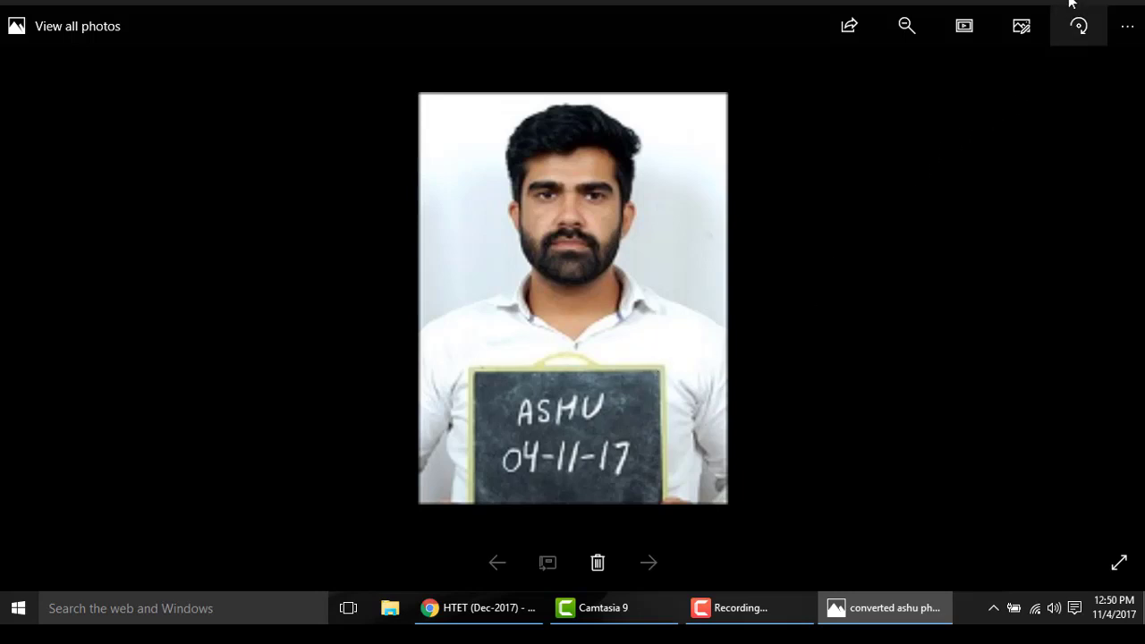
{"action": "left_click", "coordinate": [1128, 4]}
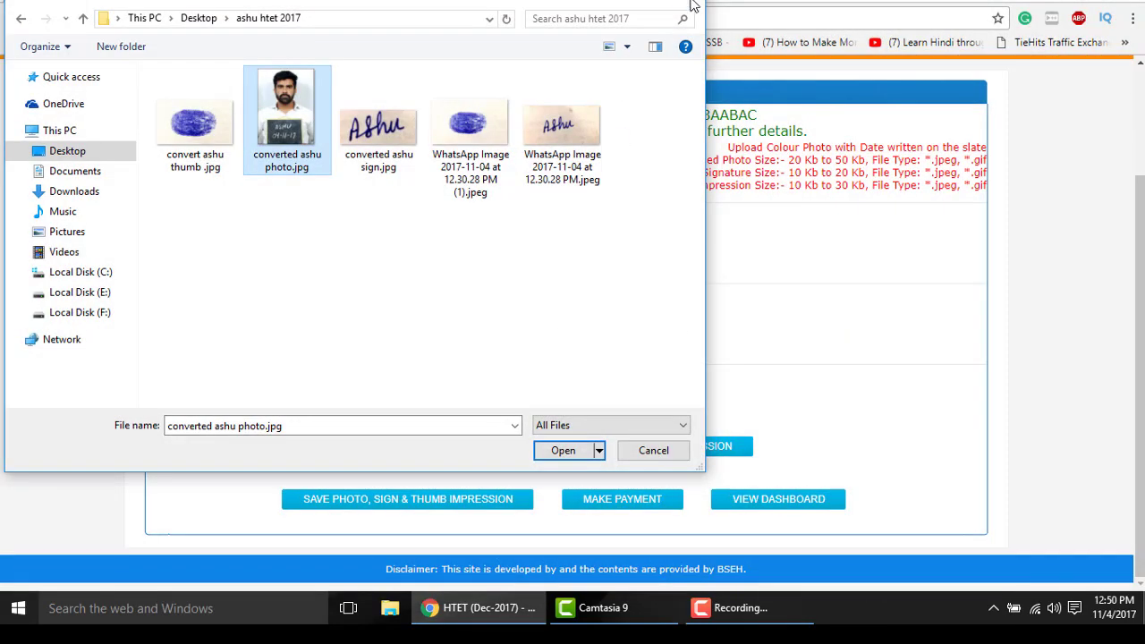
{"action": "left_click", "coordinate": [693, 5]}
- Attach 'converted ashu photo.jpg' from the ashu htet 2017 folder as the photo
{"action": "left_click", "coordinate": [488, 238]}
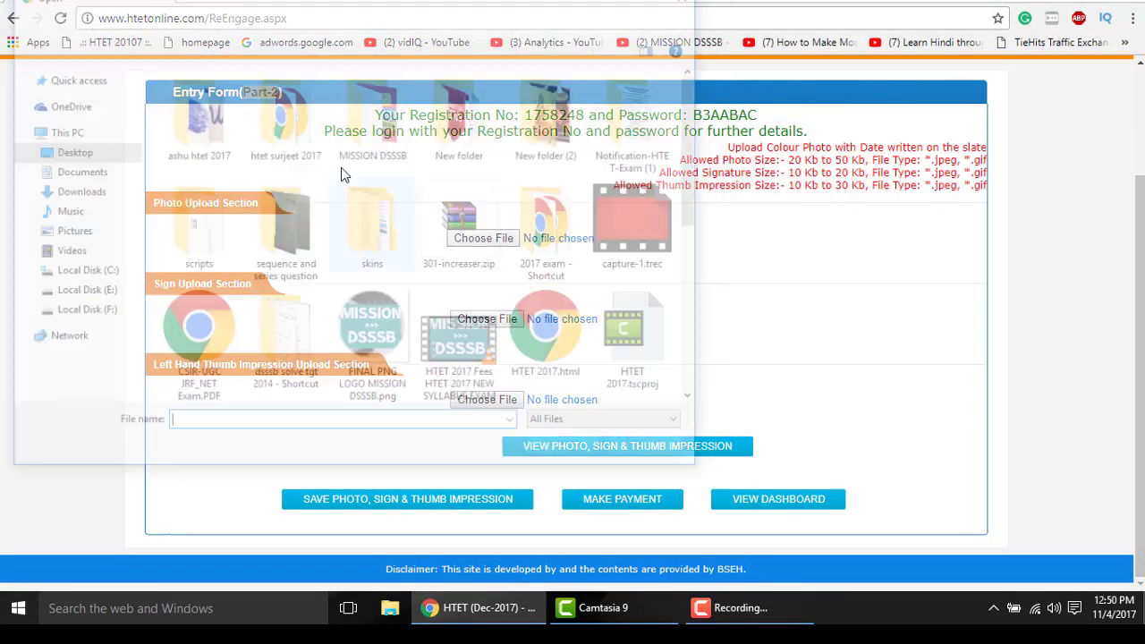
{"action": "double_click", "coordinate": [195, 116]}
{"action": "double_click", "coordinate": [281, 117]}
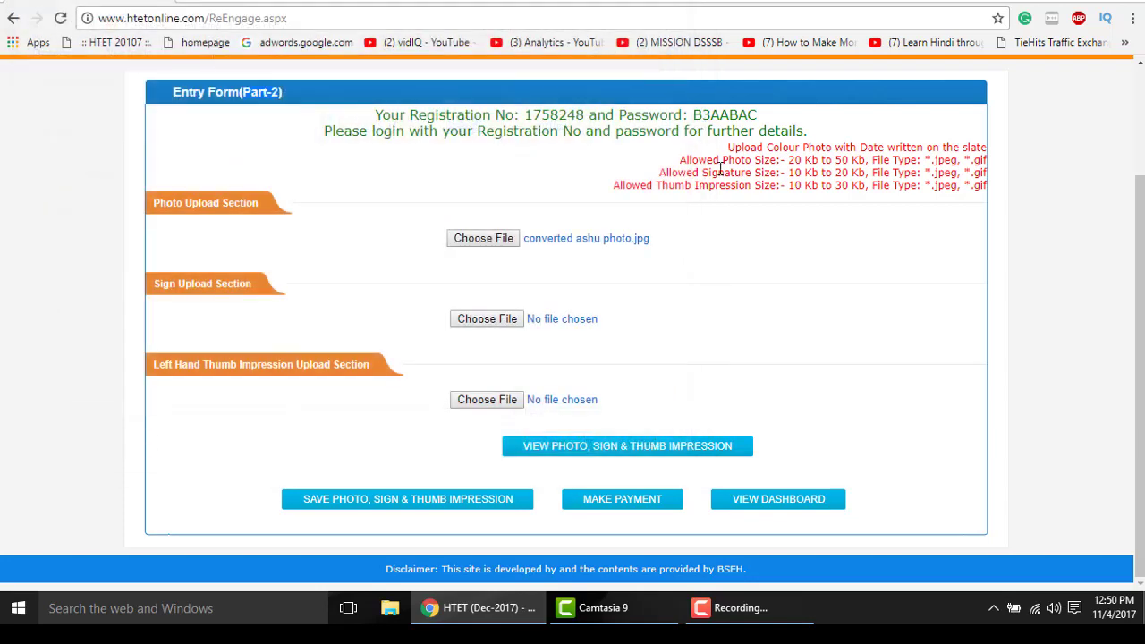
{"action": "left_click_drag", "start_coordinate": [739, 149], "coordinate": [962, 148]}
{"action": "left_click", "coordinate": [609, 294]}
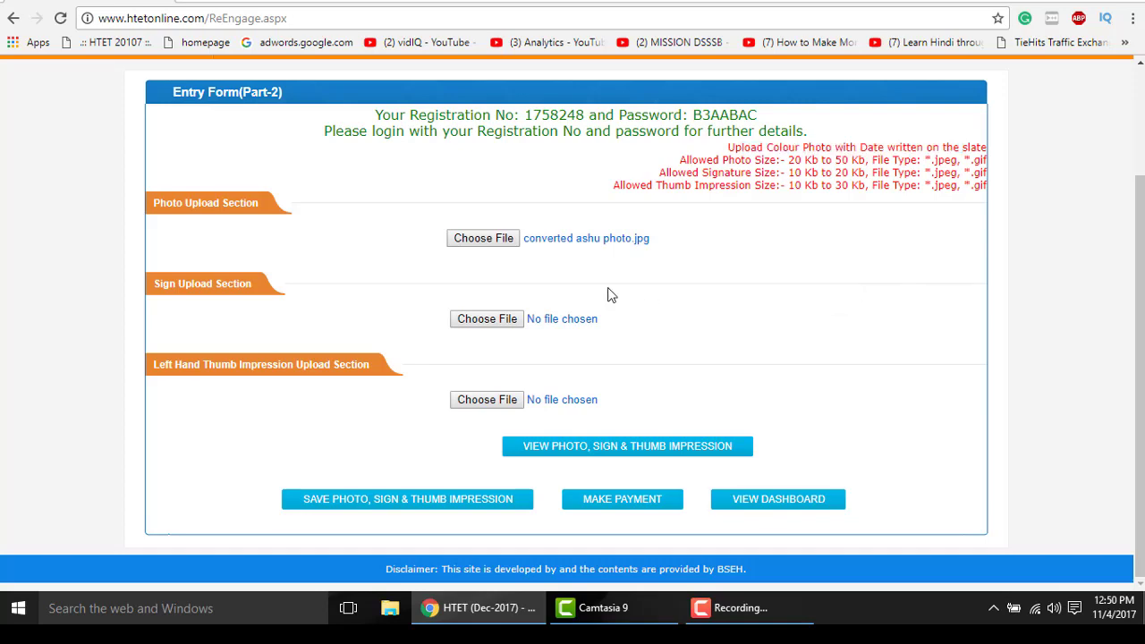
- Attach 'converted ashu sign.jpg' as the signature and 'convert ashu thumb .jpg' as the thumb impression
{"action": "left_click", "coordinate": [498, 326]}
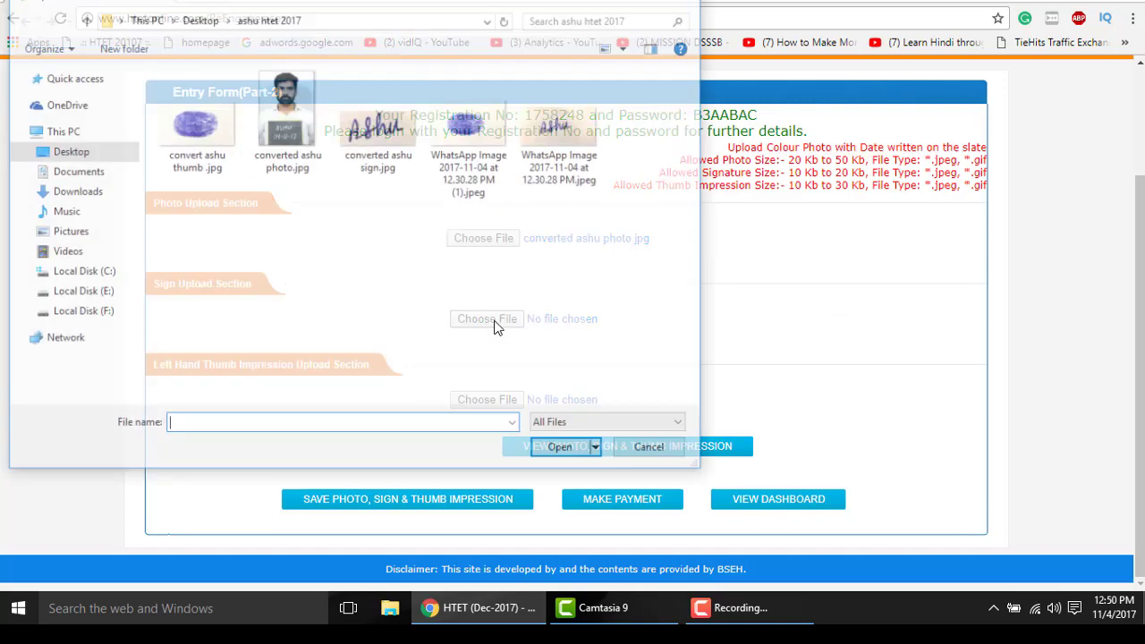
{"action": "left_click", "coordinate": [385, 175]}
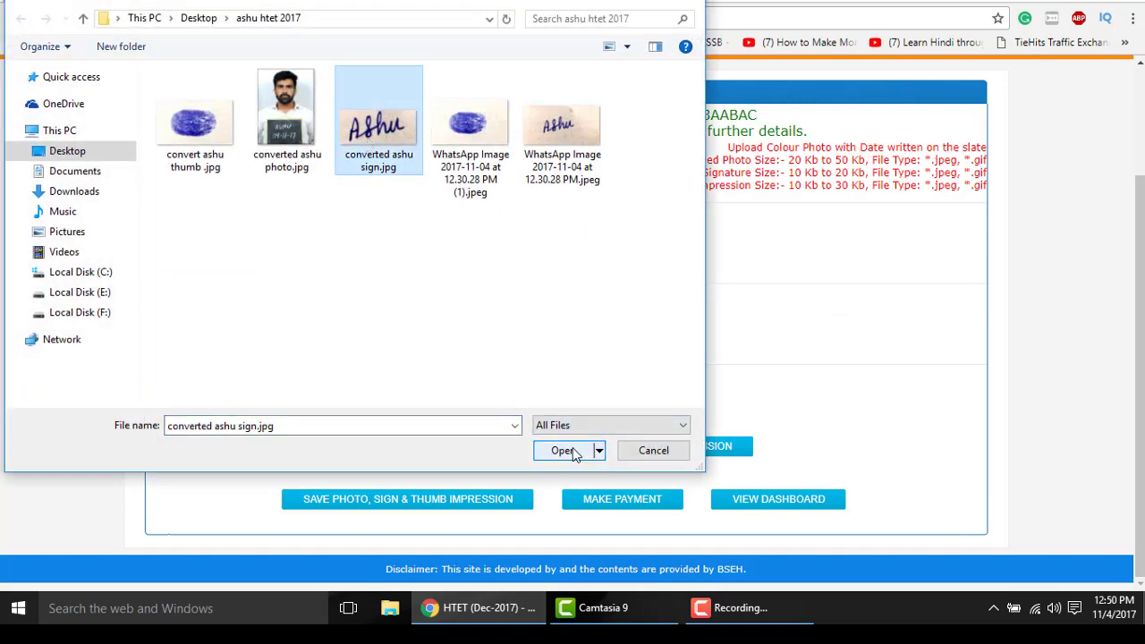
{"action": "left_click", "coordinate": [578, 451]}
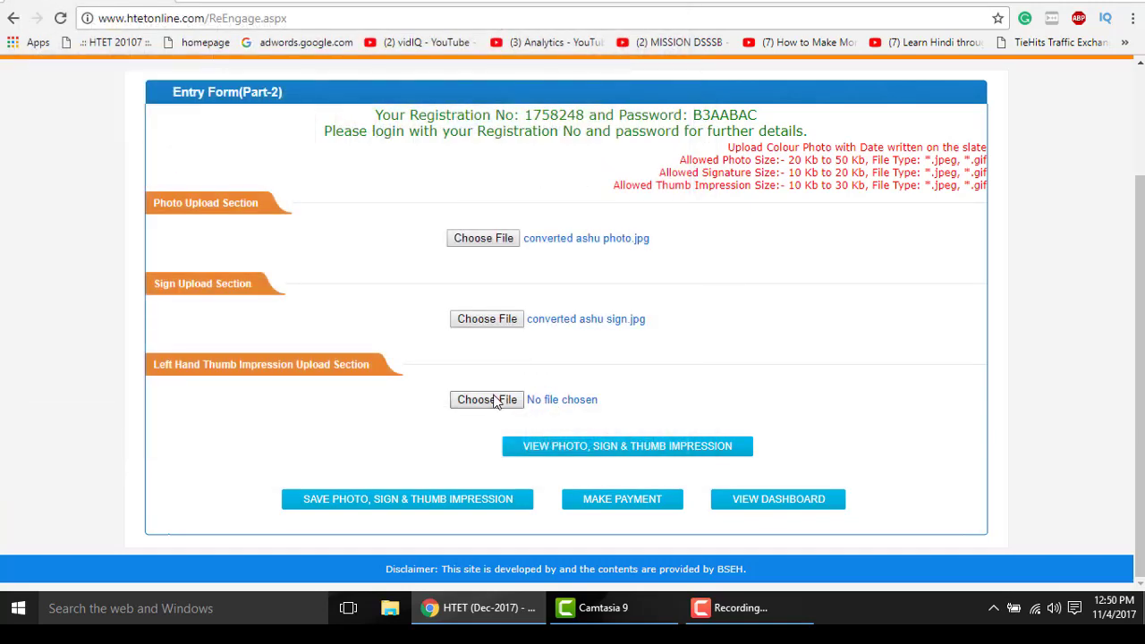
{"action": "left_click", "coordinate": [495, 402]}
{"action": "left_click", "coordinate": [195, 126]}
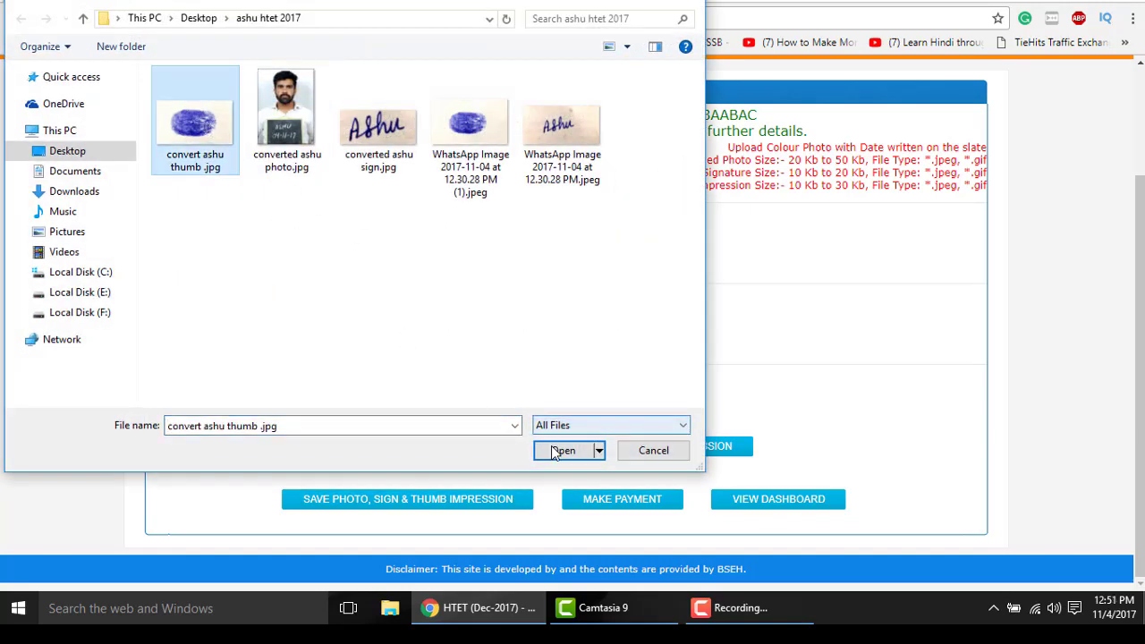
{"action": "left_click", "coordinate": [555, 451]}
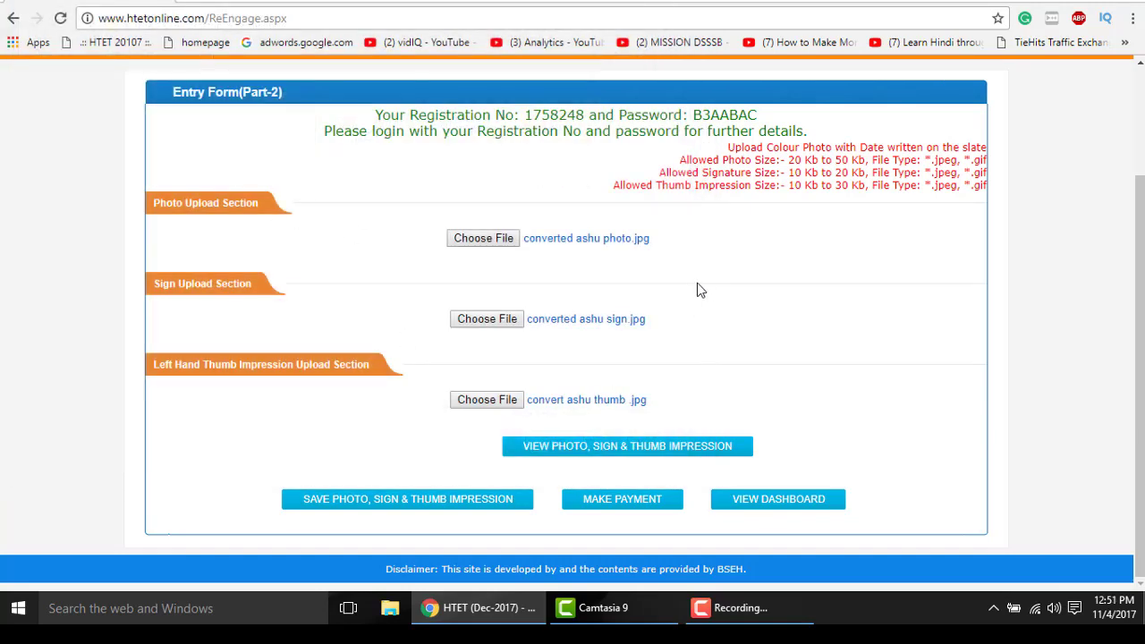
- Check the size limits, preview and save the three images, then go to the Applicant Dashboard
{"action": "mouse_move", "coordinate": [789, 160]}
{"action": "left_mouse_down"}
{"action": "mouse_move", "coordinate": [841, 160]}
{"action": "mouse_move", "coordinate": [804, 173]}
{"action": "mouse_move", "coordinate": [845, 173]}
{"action": "mouse_move", "coordinate": [822, 185]}
{"action": "left_mouse_up"}
{"action": "left_click", "coordinate": [707, 191]}
{"action": "left_click", "coordinate": [881, 322]}
{"action": "left_click", "coordinate": [554, 447]}
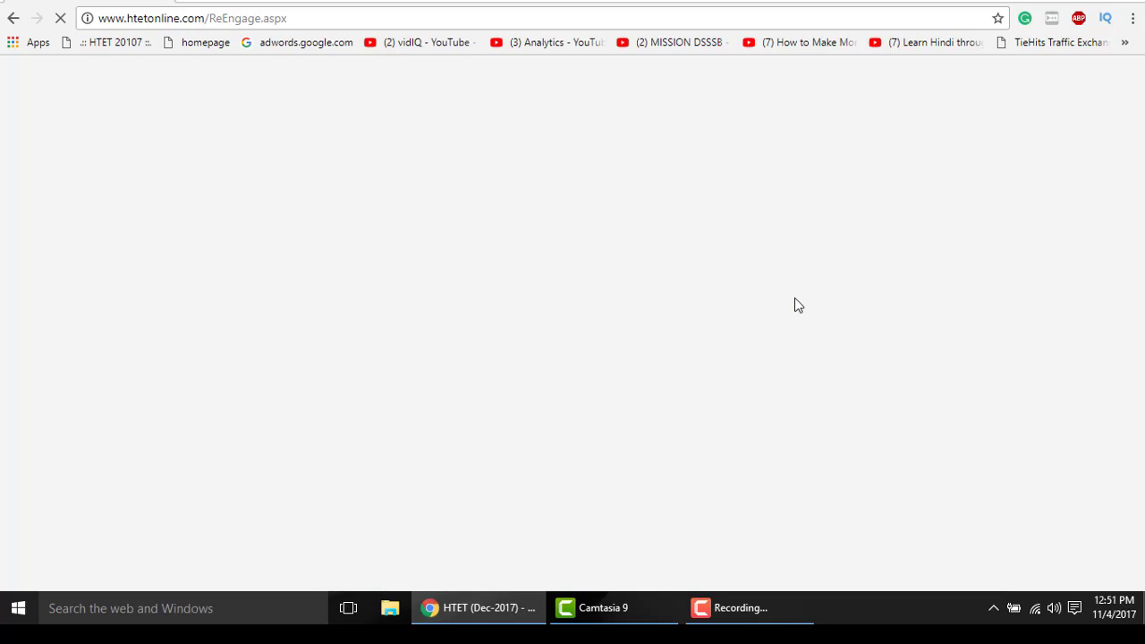
{"action": "scroll", "coordinate": [798, 309], "scroll_direction": "down", "scroll_amount": 2}
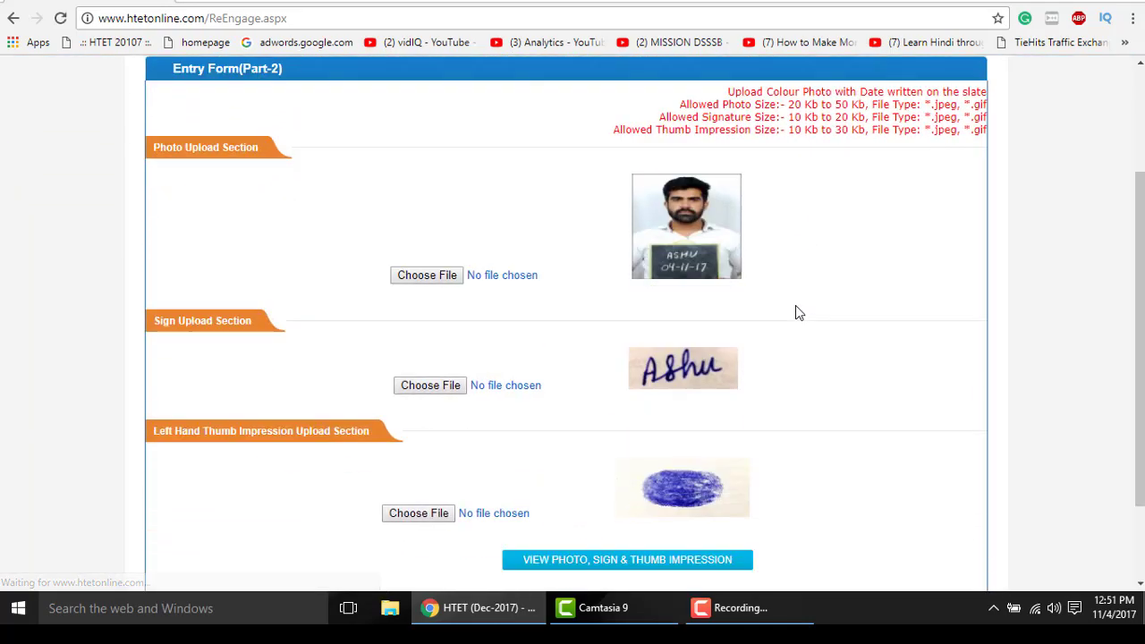
{"action": "scroll", "coordinate": [800, 312], "scroll_direction": "down", "scroll_amount": 2}
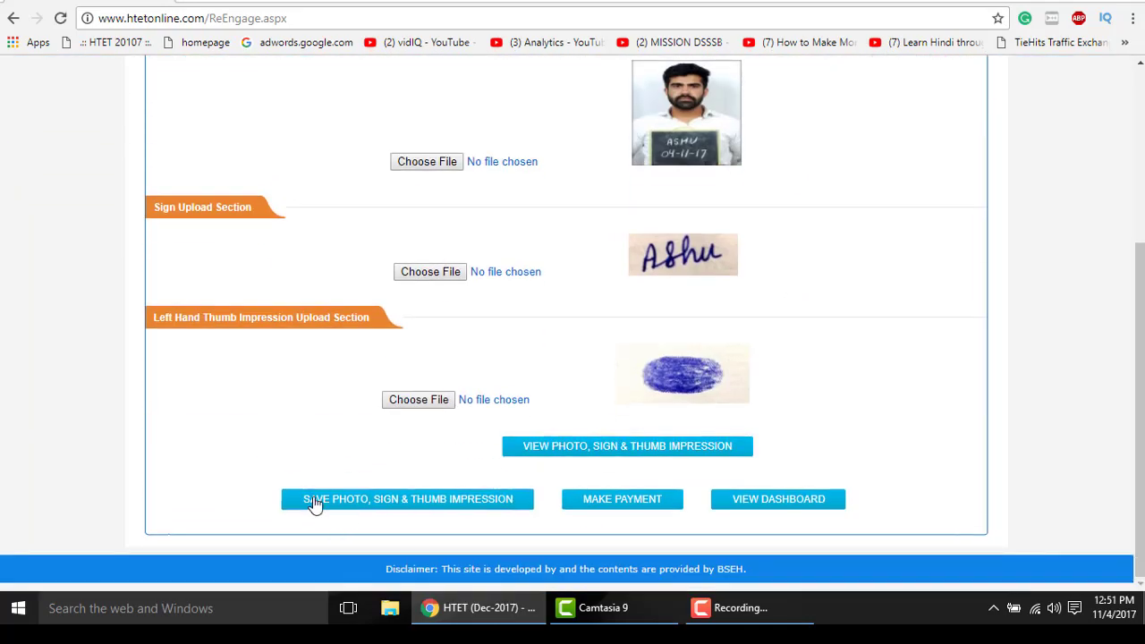
{"action": "left_click", "coordinate": [315, 502]}
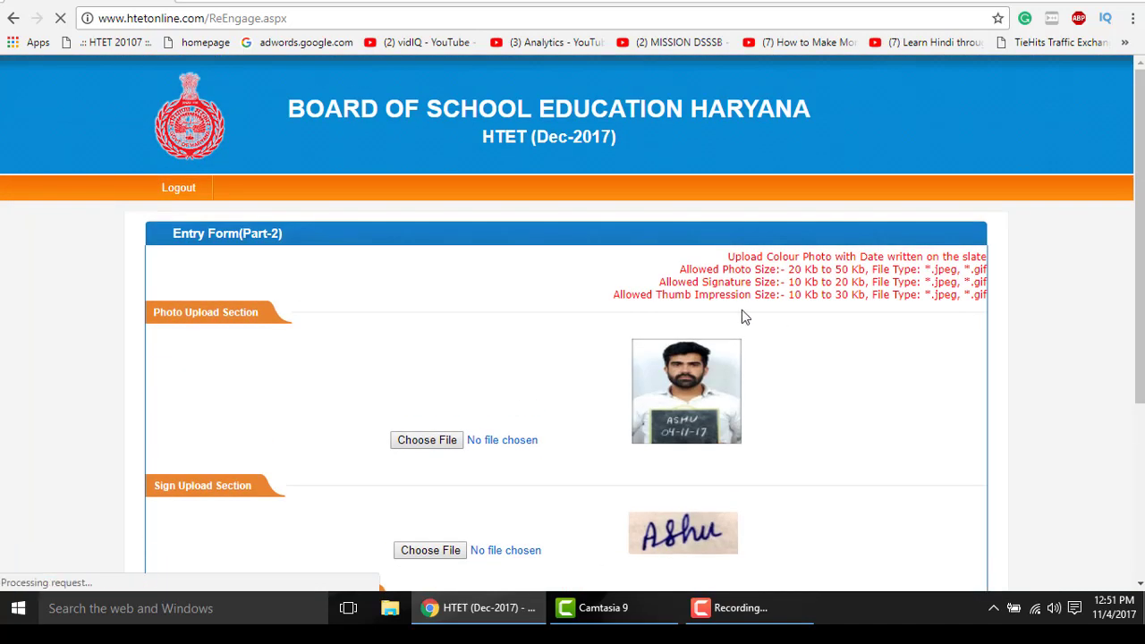
{"action": "scroll", "coordinate": [739, 328], "scroll_direction": "down", "scroll_amount": 4}
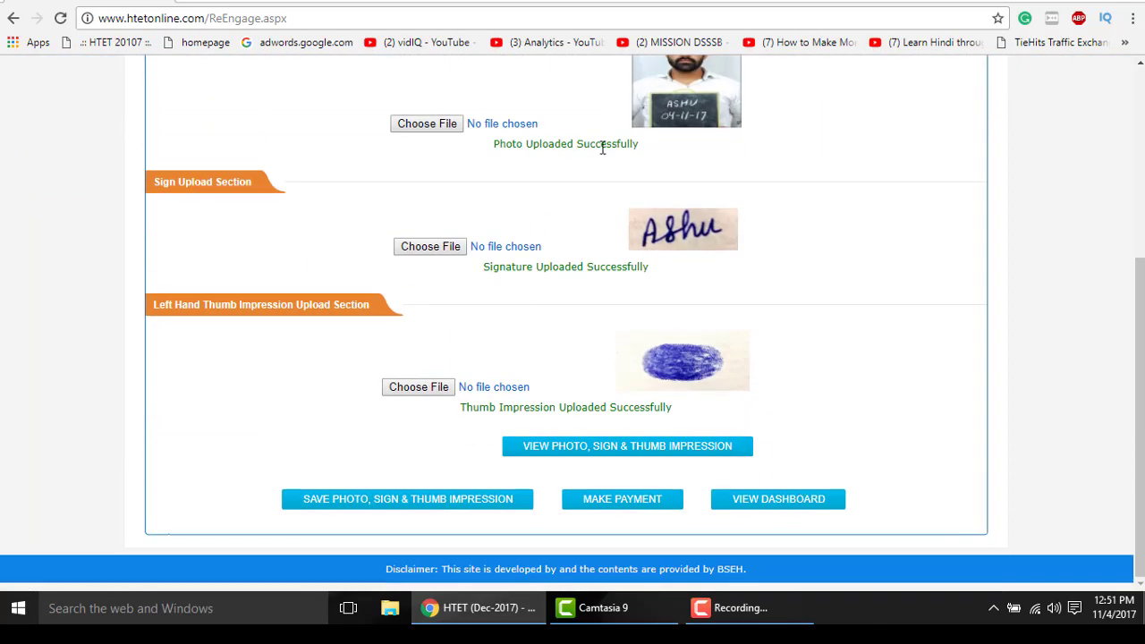
{"action": "left_click", "coordinate": [774, 502]}
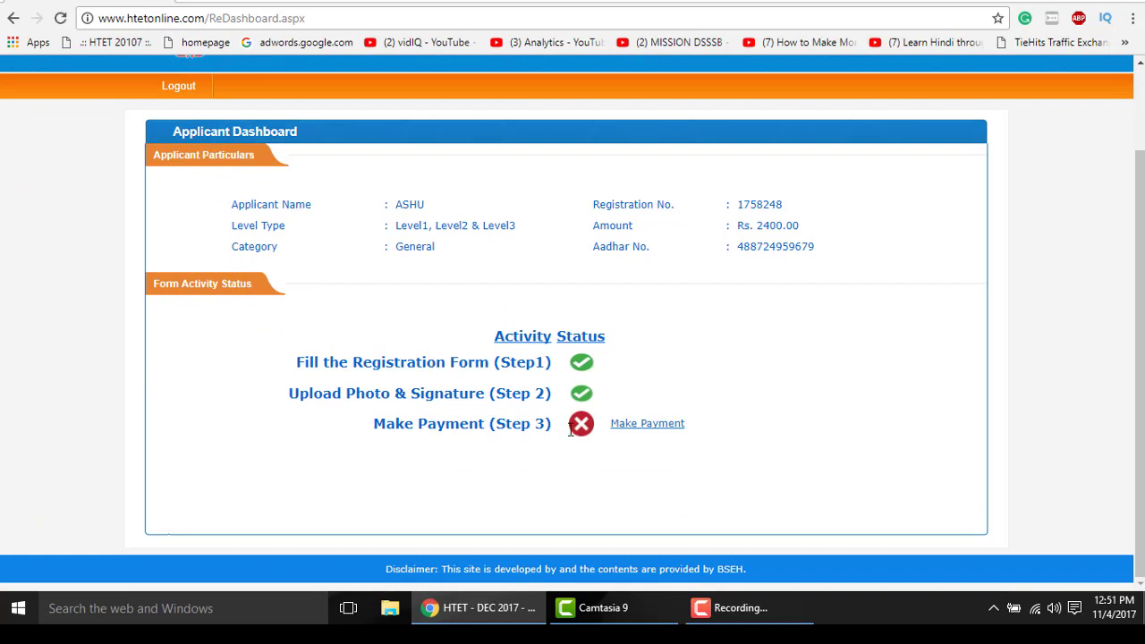
- Open Step 3 payment, select PayU Aggregator, and proceed to the payment gateway
{"action": "left_click", "coordinate": [678, 426]}
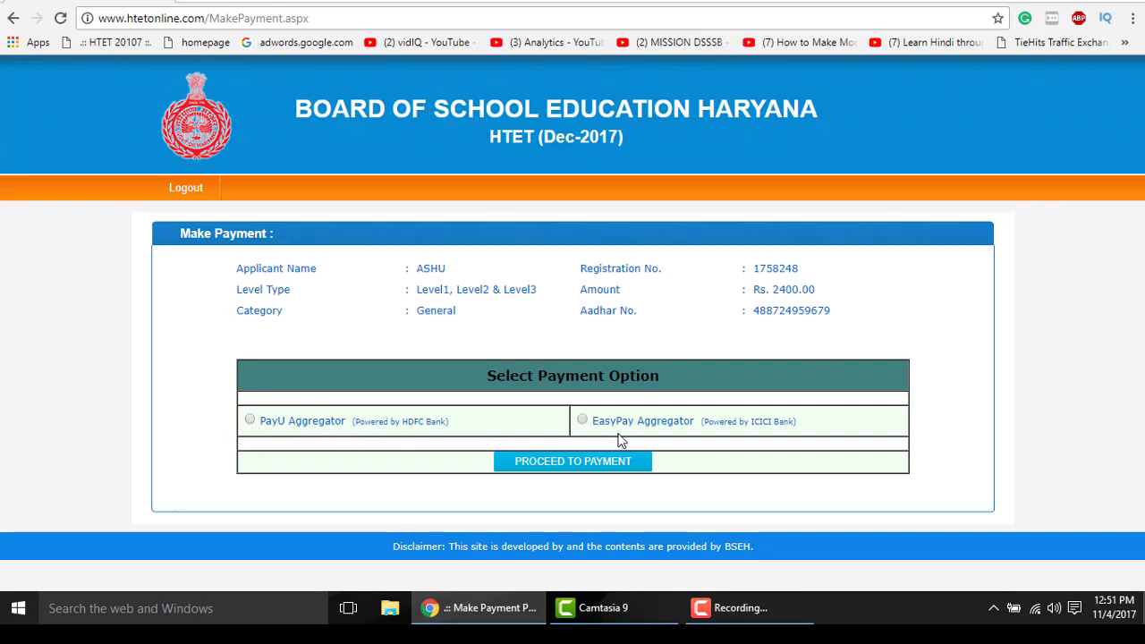
{"action": "left_click", "coordinate": [250, 421]}
{"action": "left_click", "coordinate": [526, 466]}
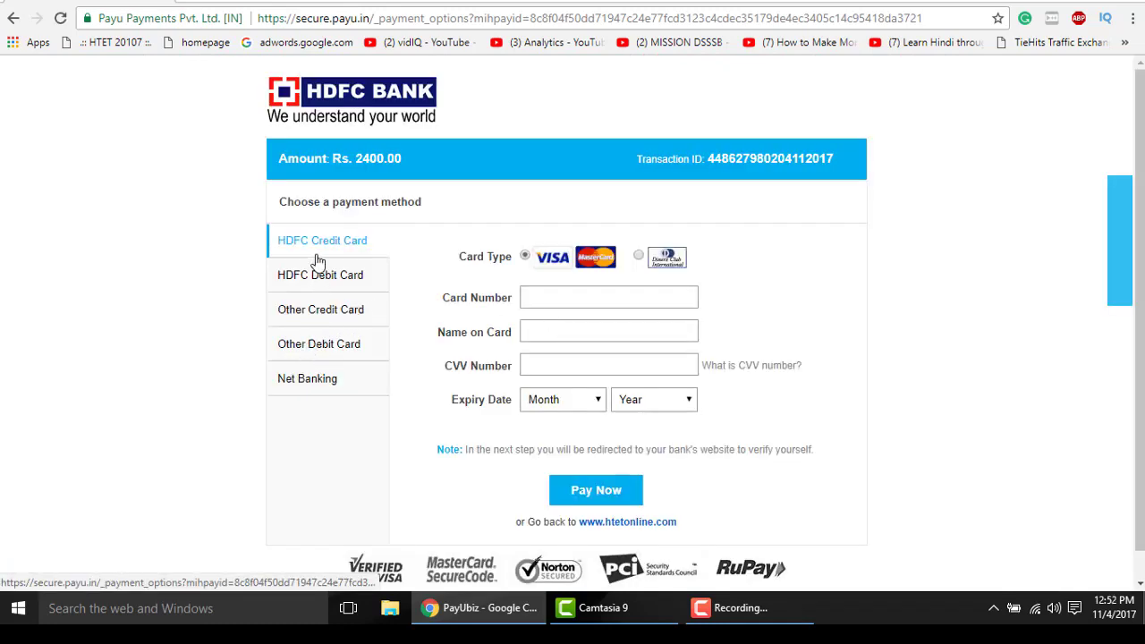
- Choose Other Debit Card with MasterCard Debit Cards as the card type
{"action": "left_click", "coordinate": [314, 349]}
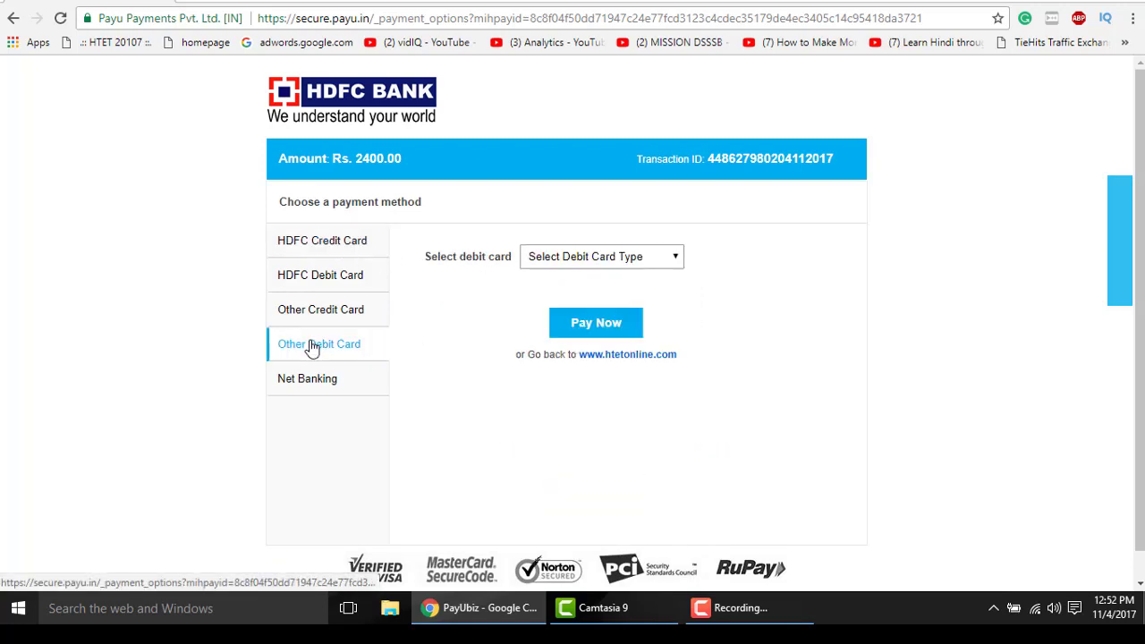
{"action": "left_click", "coordinate": [609, 259]}
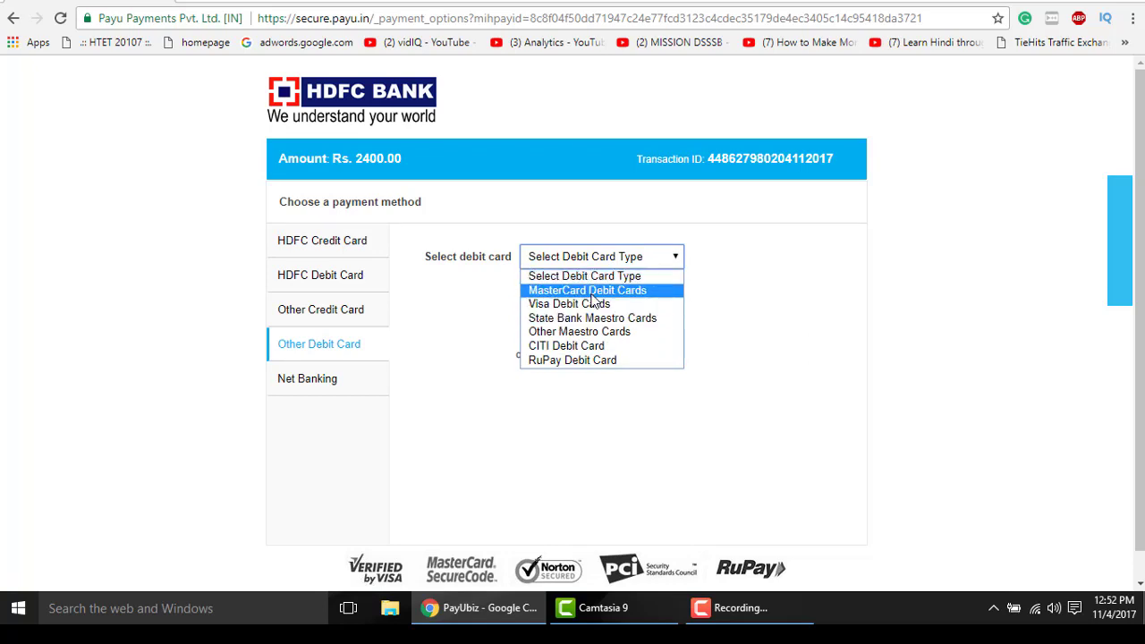
{"action": "left_click", "coordinate": [593, 292]}
- Enter the card number, name on card, CVV and expiry month, then submit the payment
{"action": "left_click", "coordinate": [580, 307]}
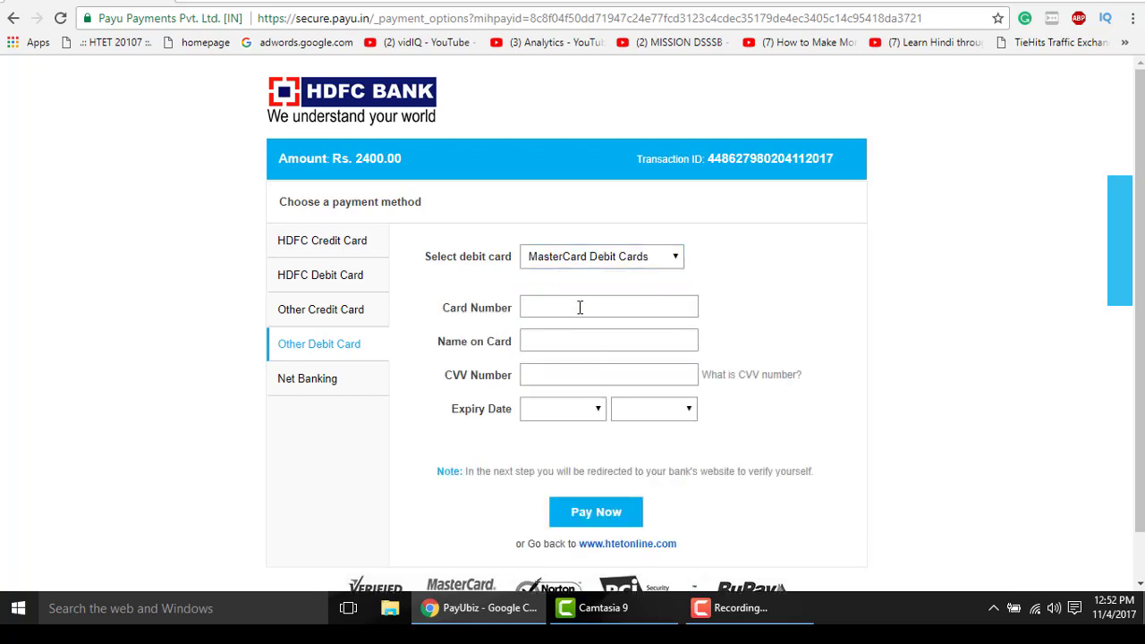
{"action": "type", "text": "5126"}
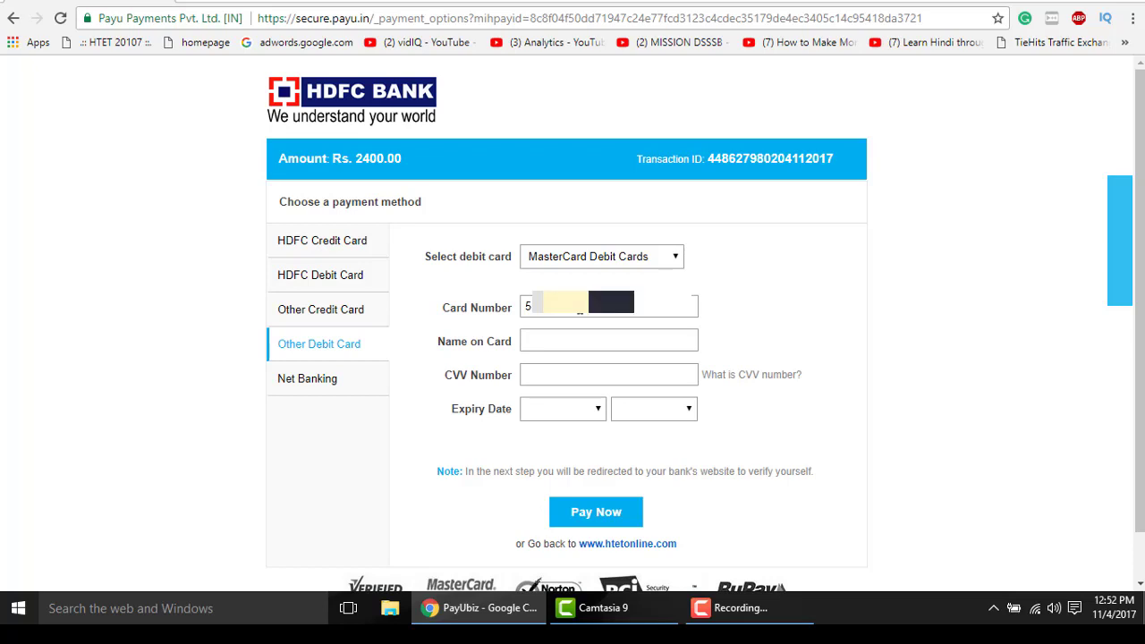
{"action": "left_click", "coordinate": [600, 339]}
{"action": "left_click", "coordinate": [561, 374]}
{"action": "left_click", "coordinate": [566, 412]}
{"action": "left_click", "coordinate": [548, 347]}
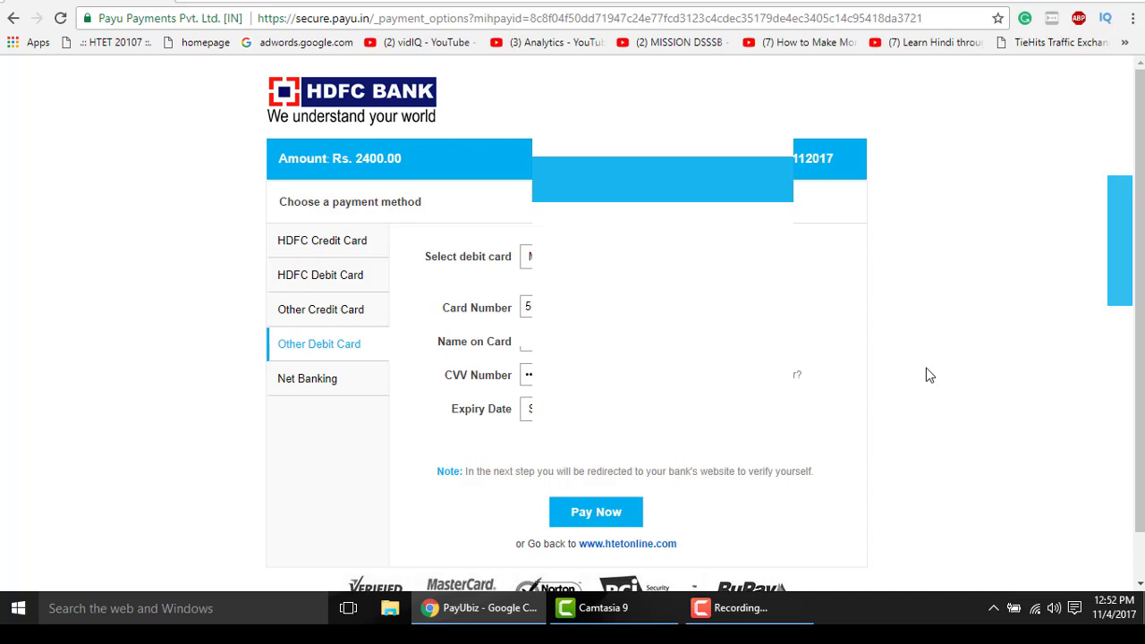
{"action": "left_click", "coordinate": [596, 517]}
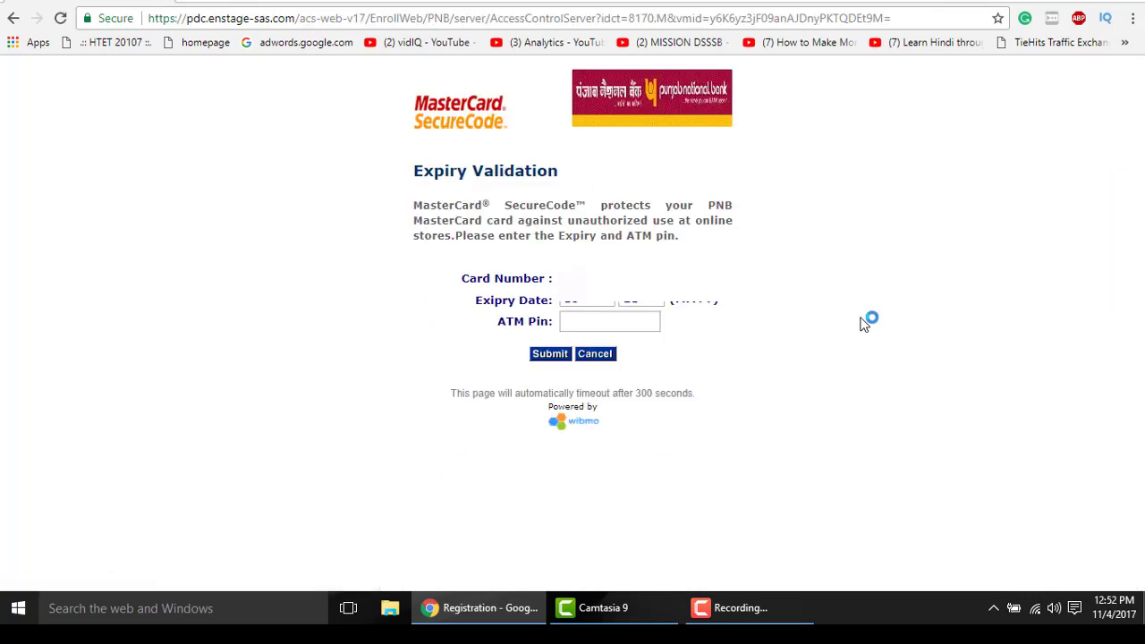
- Enter the card's ATM PIN and submit it for validation
{"action": "left_click", "coordinate": [640, 325]}
{"action": "type", "text": "••••"}
{"action": "left_click", "coordinate": [536, 361]}
- Request the one-time password, enter it, and submit to complete the Rs. 2400.00 payment
{"action": "left_click", "coordinate": [548, 410]}
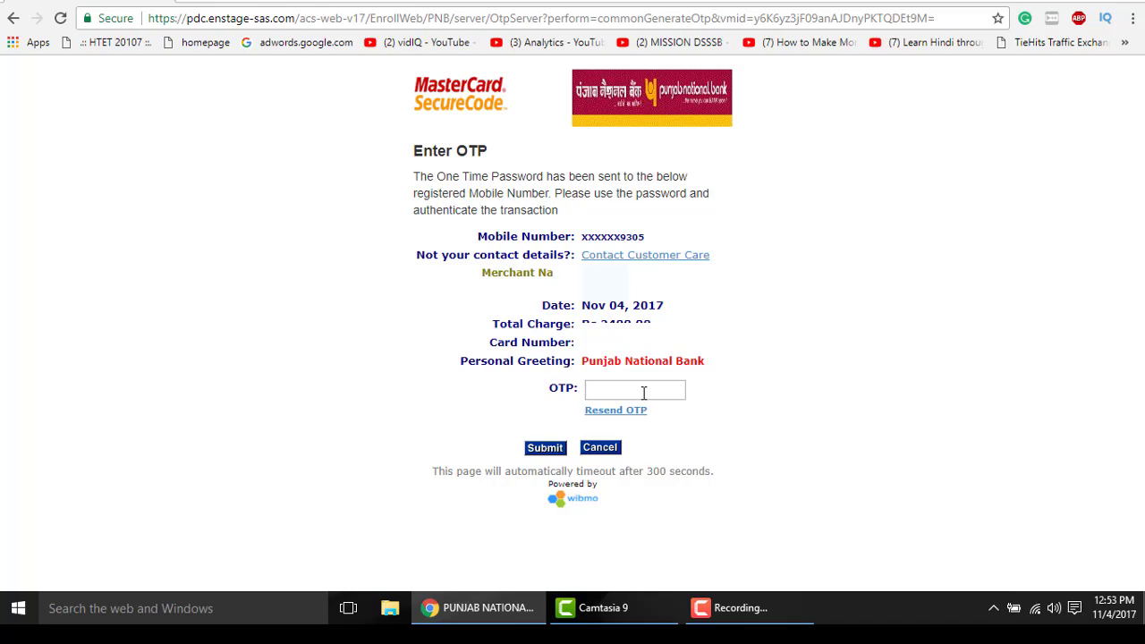
{"action": "type", "text": "12"}
{"action": "type", "text": "••••"}
{"action": "left_click", "coordinate": [545, 447]}
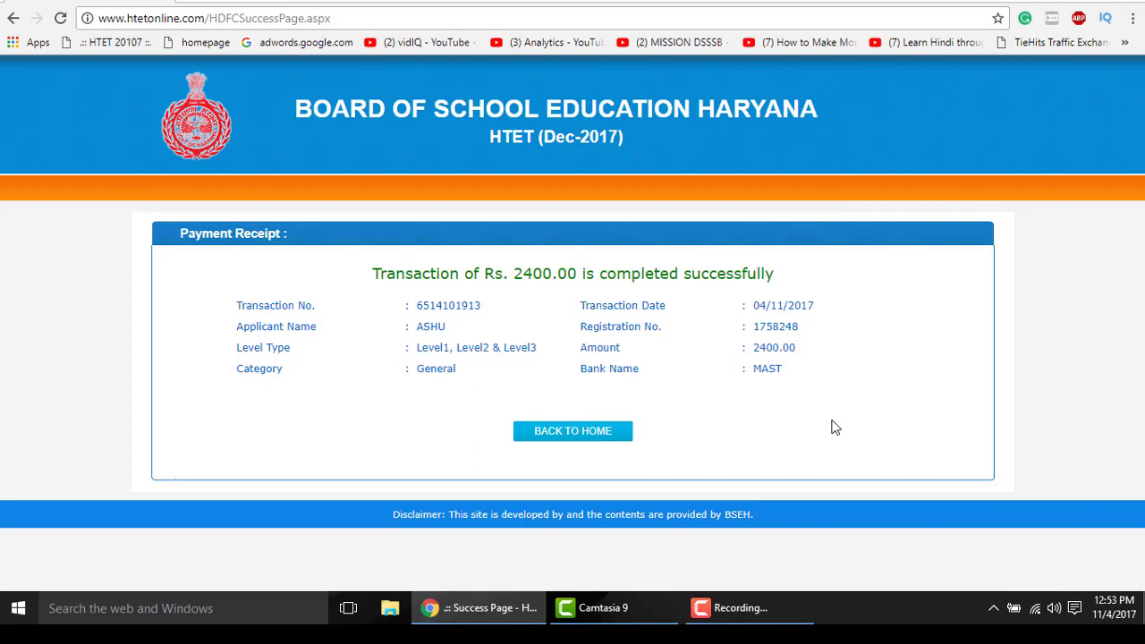
- Go back to the HTET home page from the receipt, then show the desktop with Win+D
{"action": "left_click", "coordinate": [596, 437]}
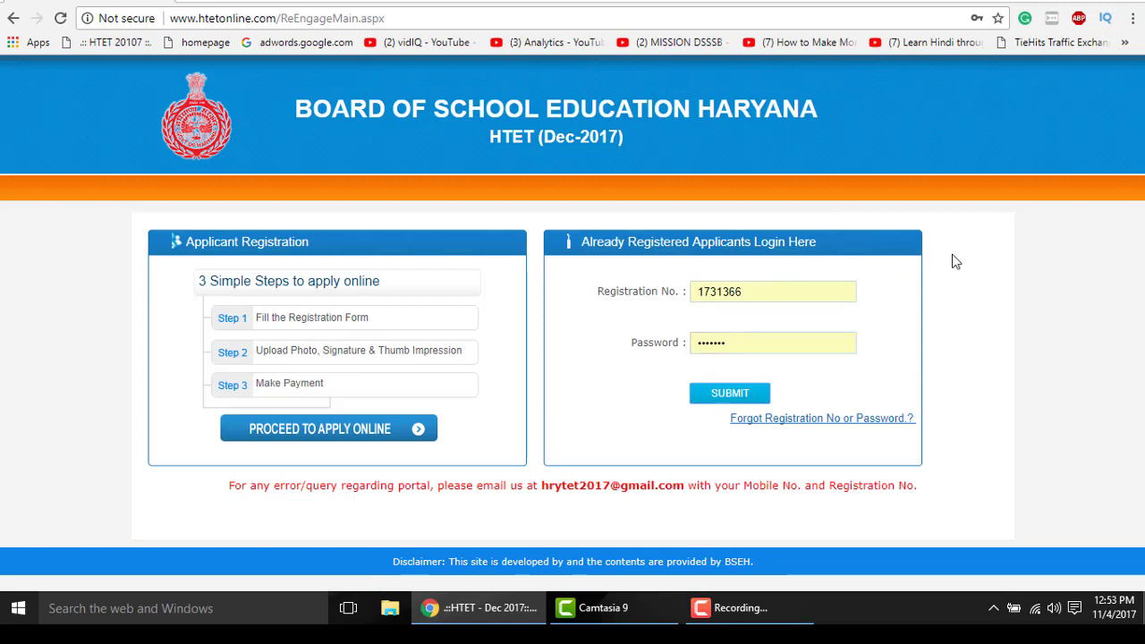
{"action": "key", "text": "super+d"}
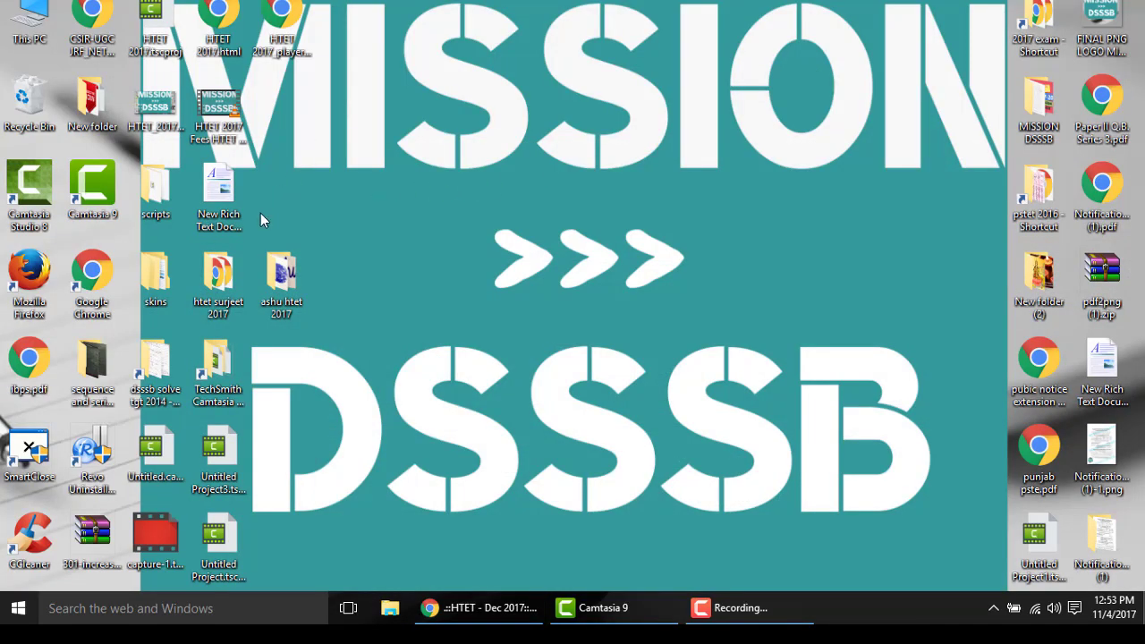
- Launch Paint from the search and paste the receipt screenshot onto the canvas
{"action": "right_click", "coordinate": [154, 95]}
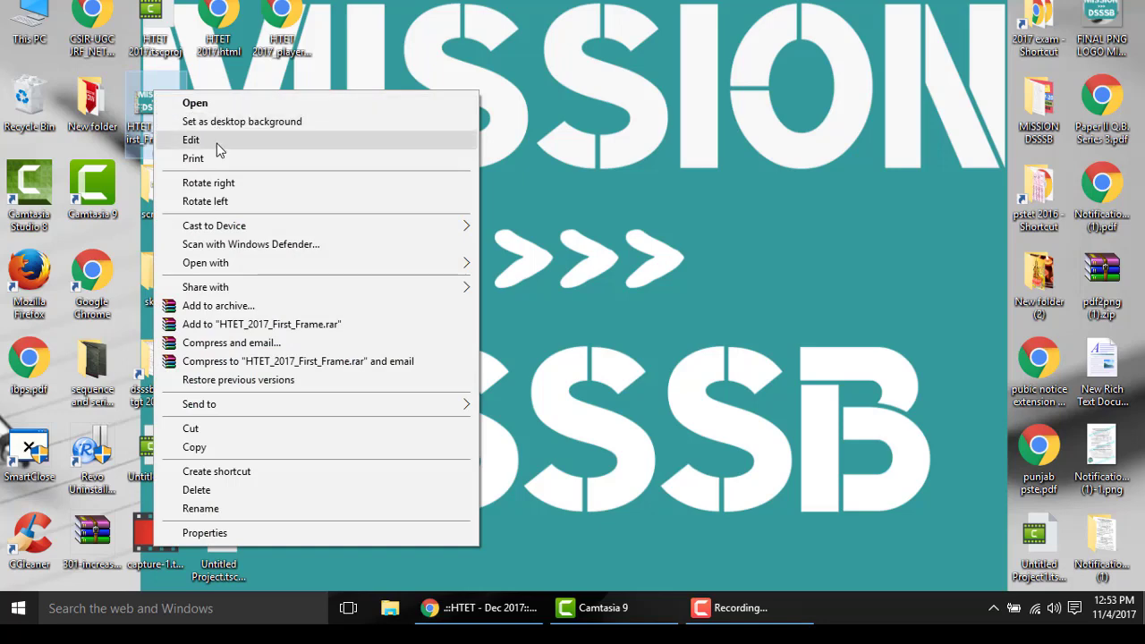
{"action": "left_click", "coordinate": [559, 474]}
{"action": "left_click", "coordinate": [242, 609]}
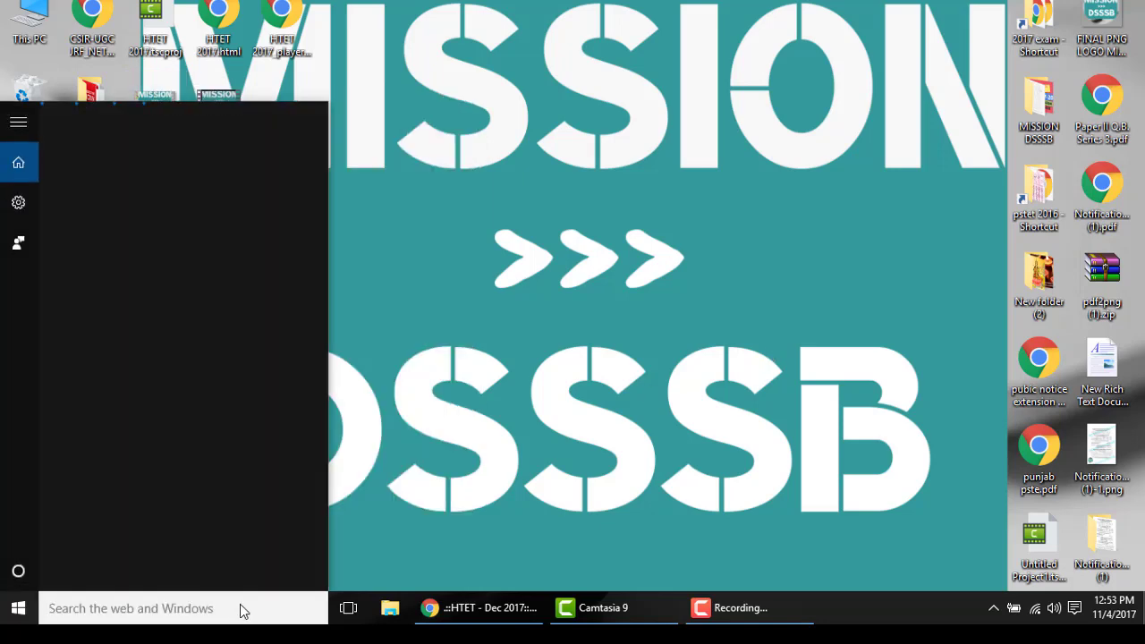
{"action": "type", "text": "PAINT"}
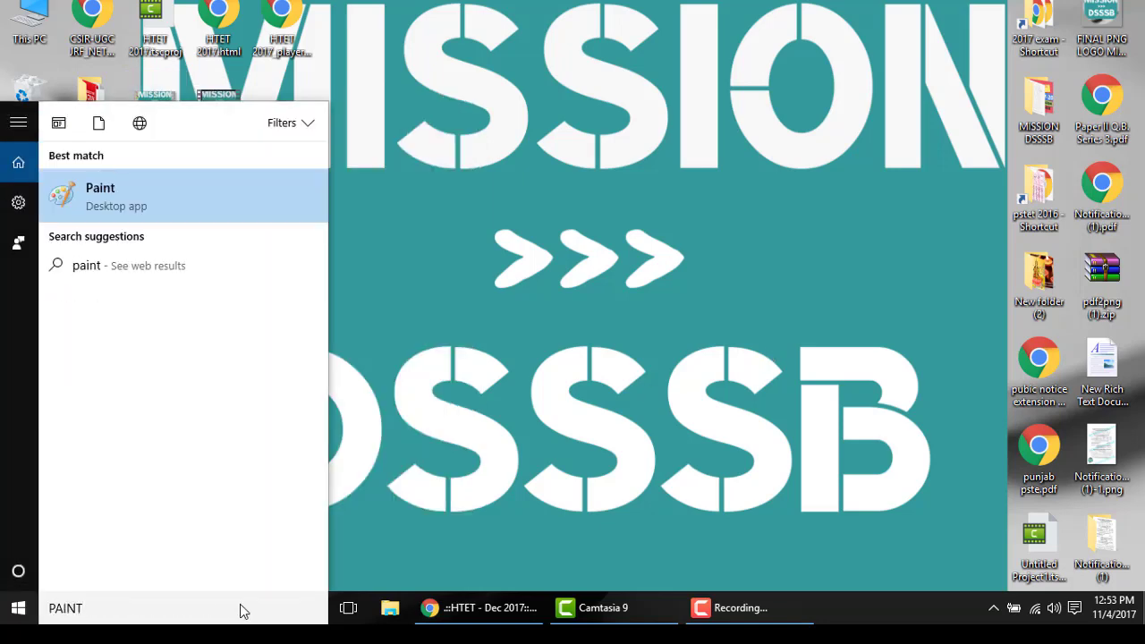
{"action": "key", "text": "Return"}
{"action": "key", "text": "ctrl+v"}
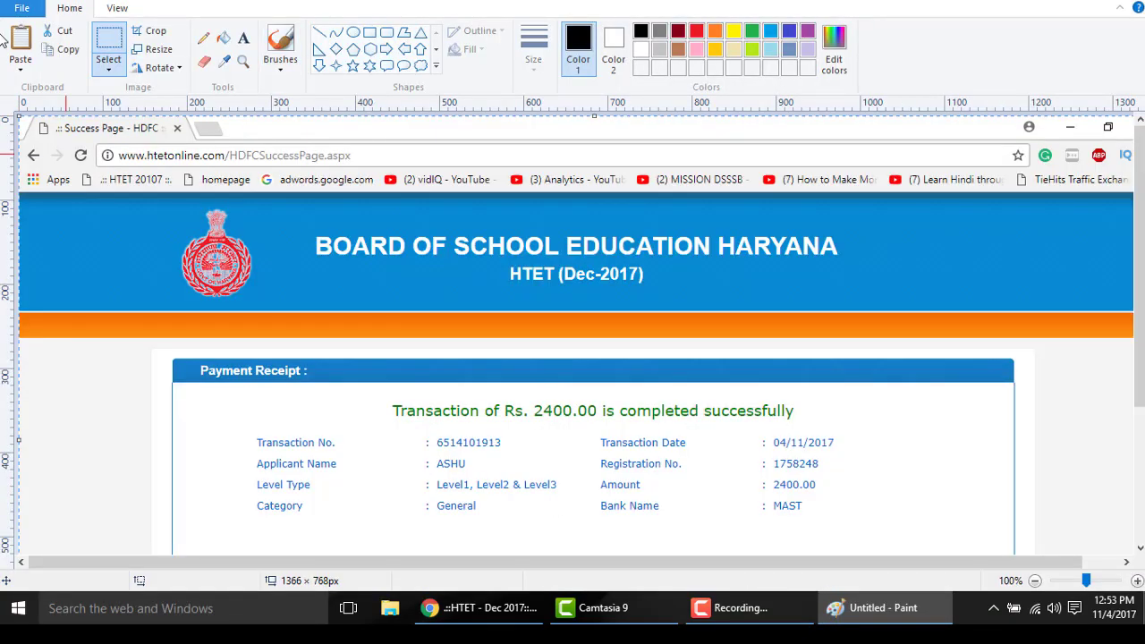
- Save the image as JPEG picture Untitled.jpg, close Paint, and return to Chrome
{"action": "left_click", "coordinate": [21, 7]}
{"action": "mouse_move", "coordinate": [141, 147]}
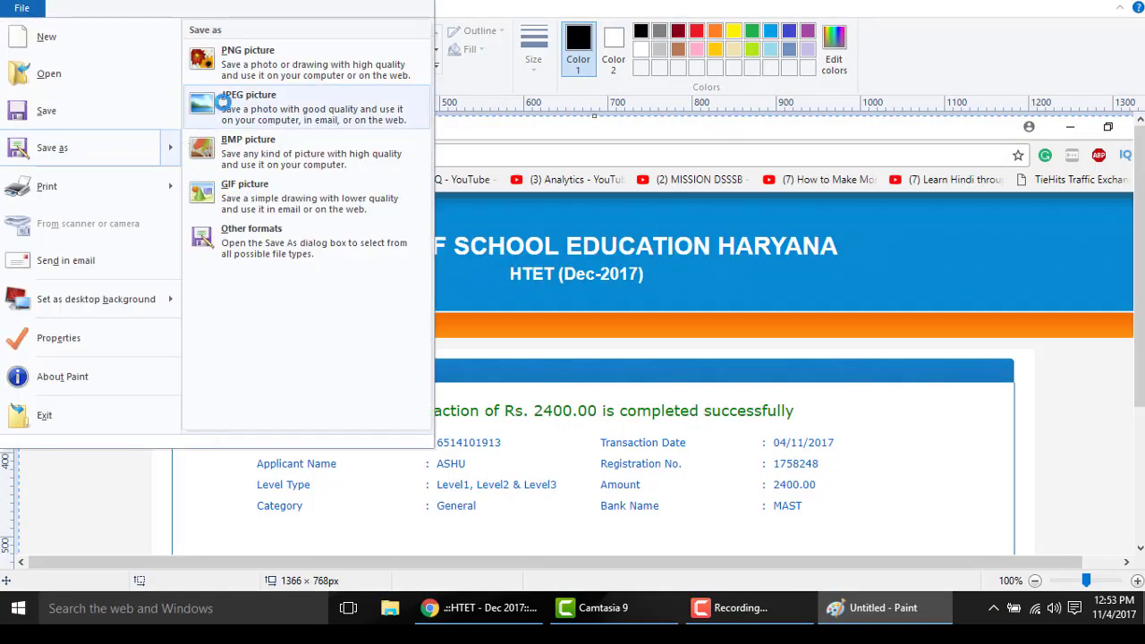
{"action": "left_click", "coordinate": [233, 96]}
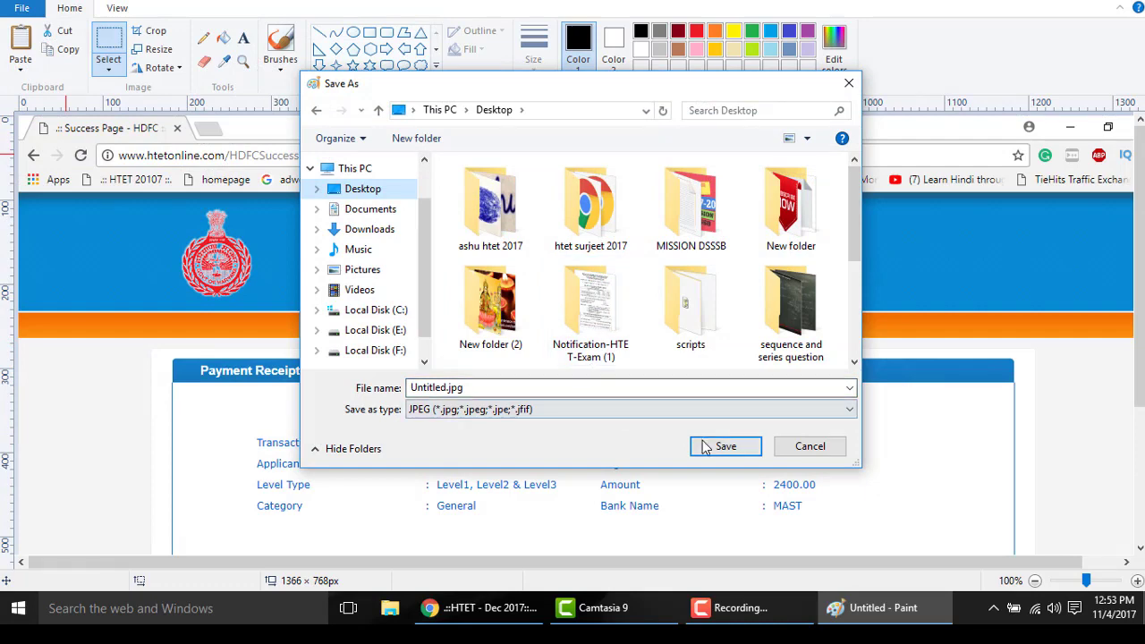
{"action": "left_click", "coordinate": [721, 447]}
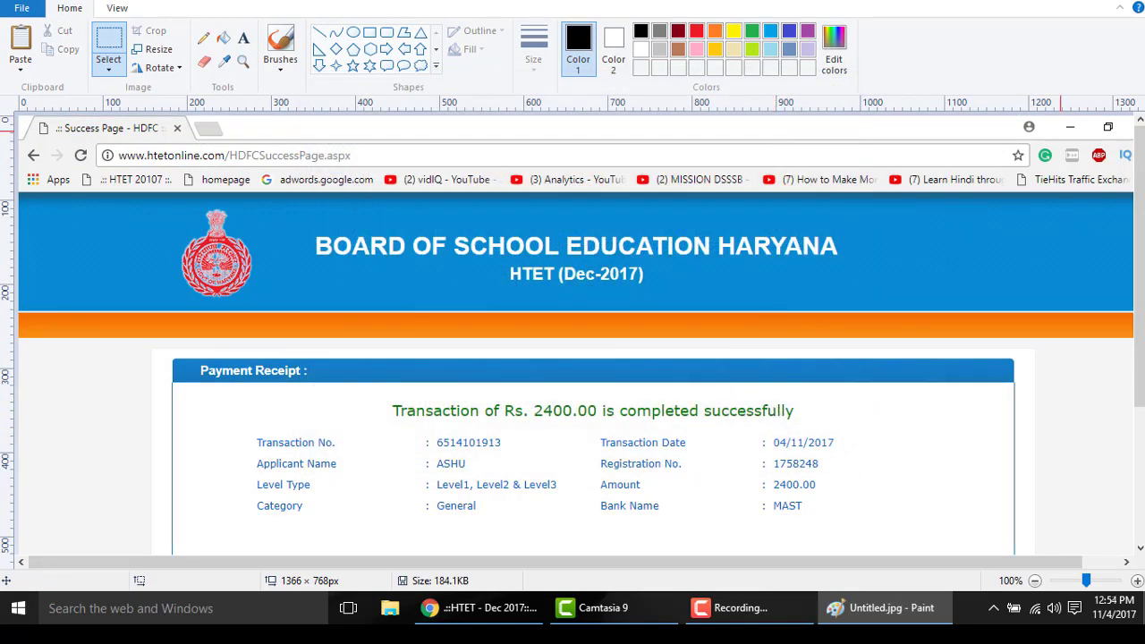
{"action": "key", "text": "alt+F4"}
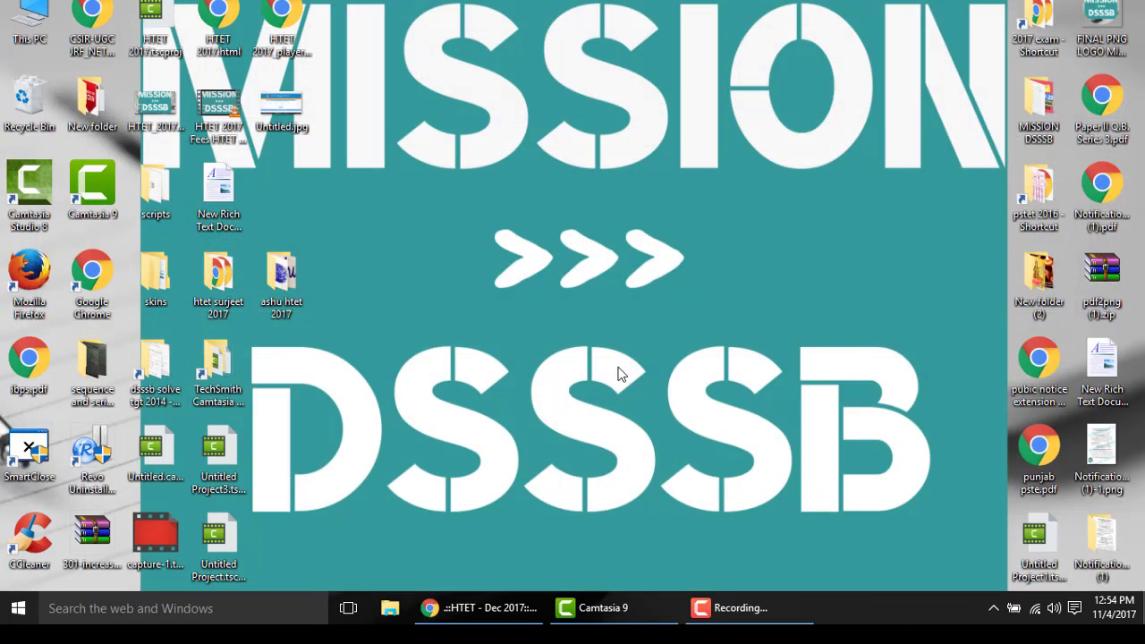
{"action": "left_click", "coordinate": [516, 615]}
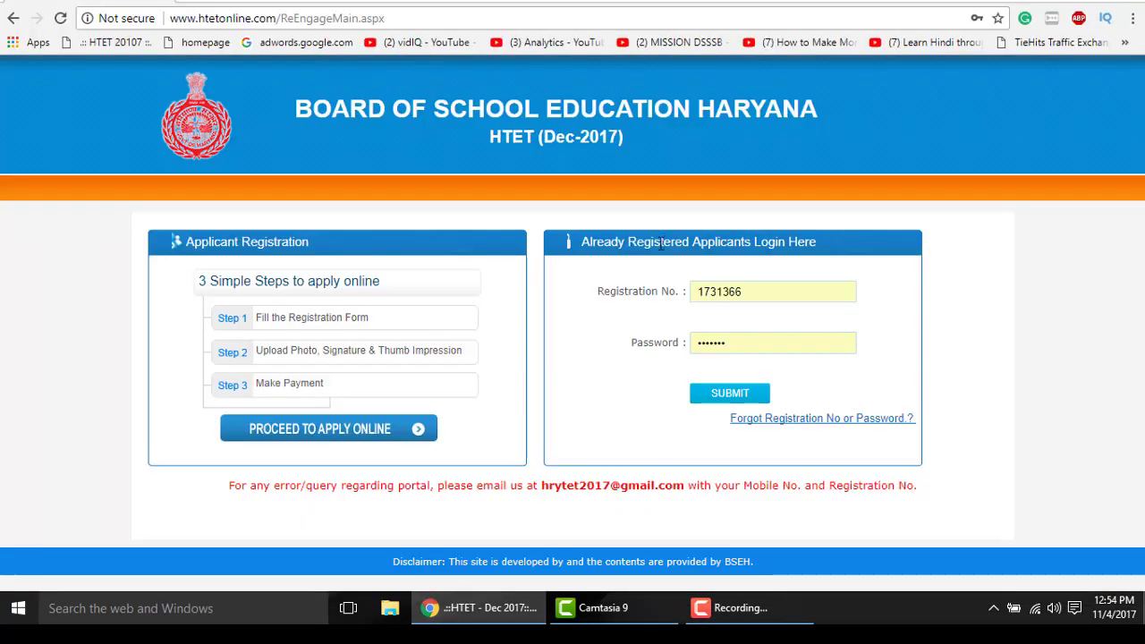
- Replace the prefilled registration number and password with the new applicant's credentials and submit
{"action": "left_click", "coordinate": [671, 299]}
{"action": "key", "text": "BackSpace"}
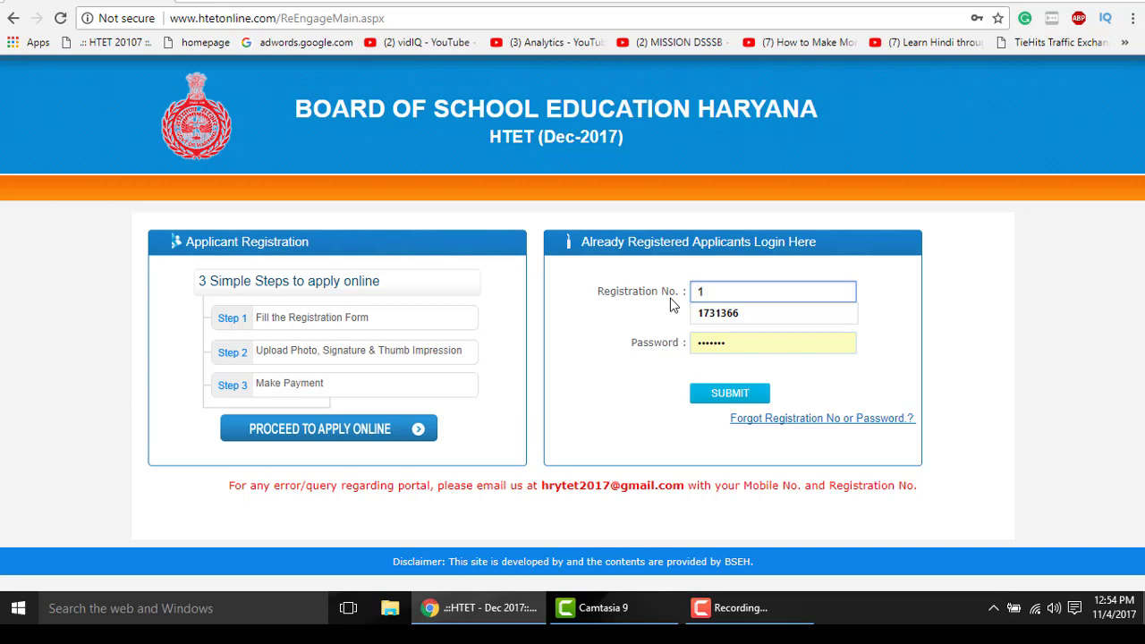
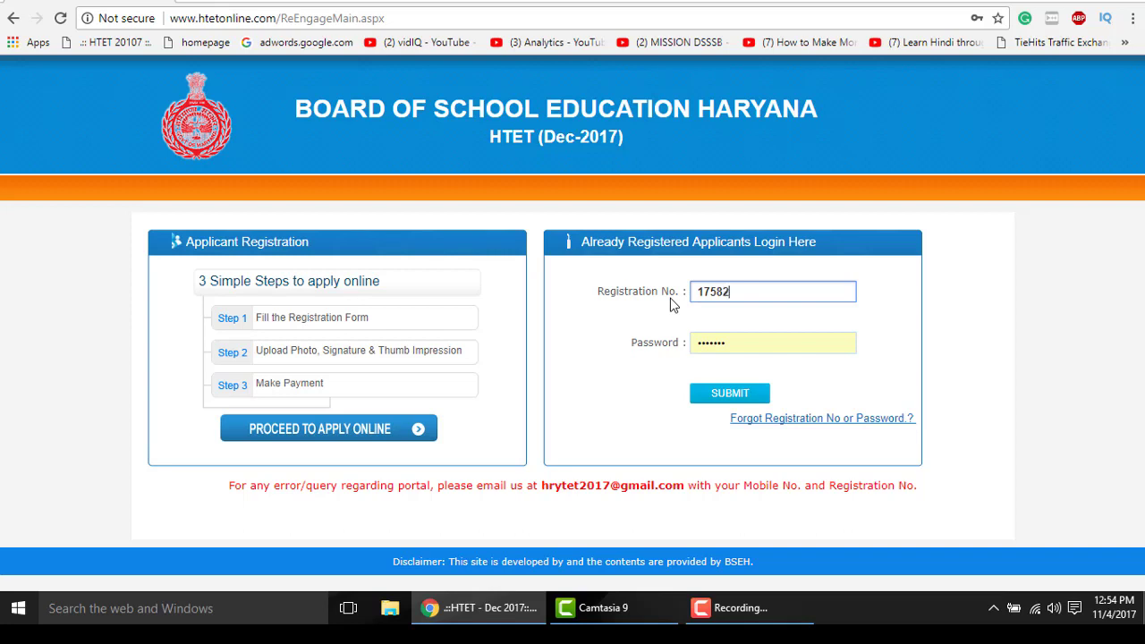
{"action": "left_click", "coordinate": [731, 342]}
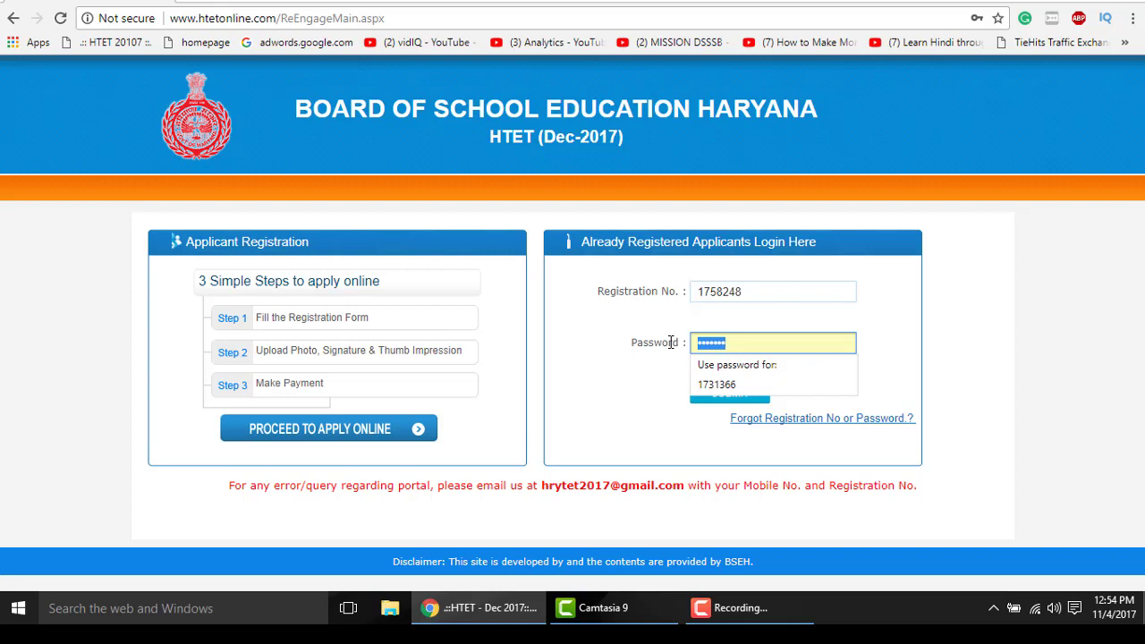
{"action": "type", "text": "1"}
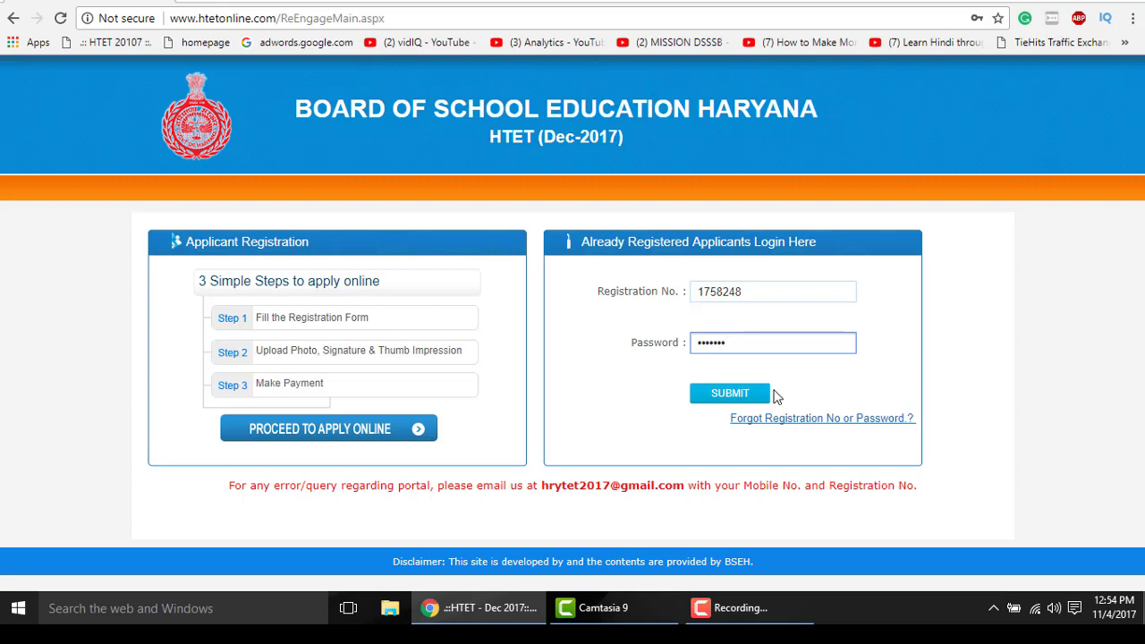
{"action": "left_click", "coordinate": [768, 393]}
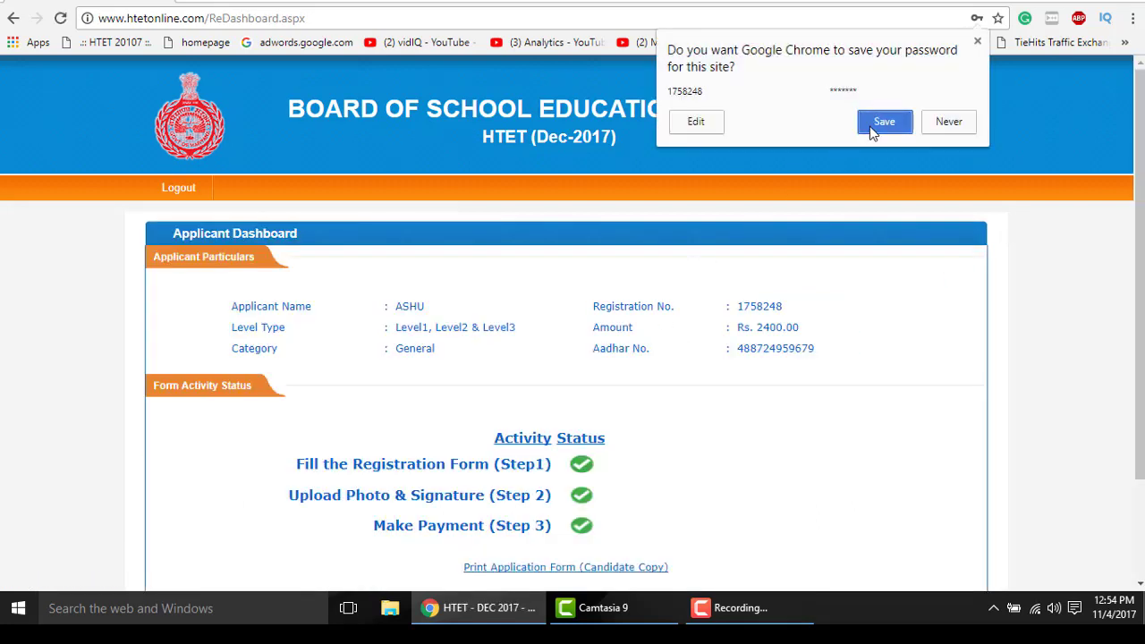
- Let Chrome save the password, then download the Candidate Copy and Examination Centre Copy PDFs
{"action": "left_click", "coordinate": [873, 123]}
{"action": "scroll", "coordinate": [425, 219], "scroll_direction": "down", "scroll_amount": 2}
{"action": "left_click_drag", "start_coordinate": [404, 181], "coordinate": [444, 188]}
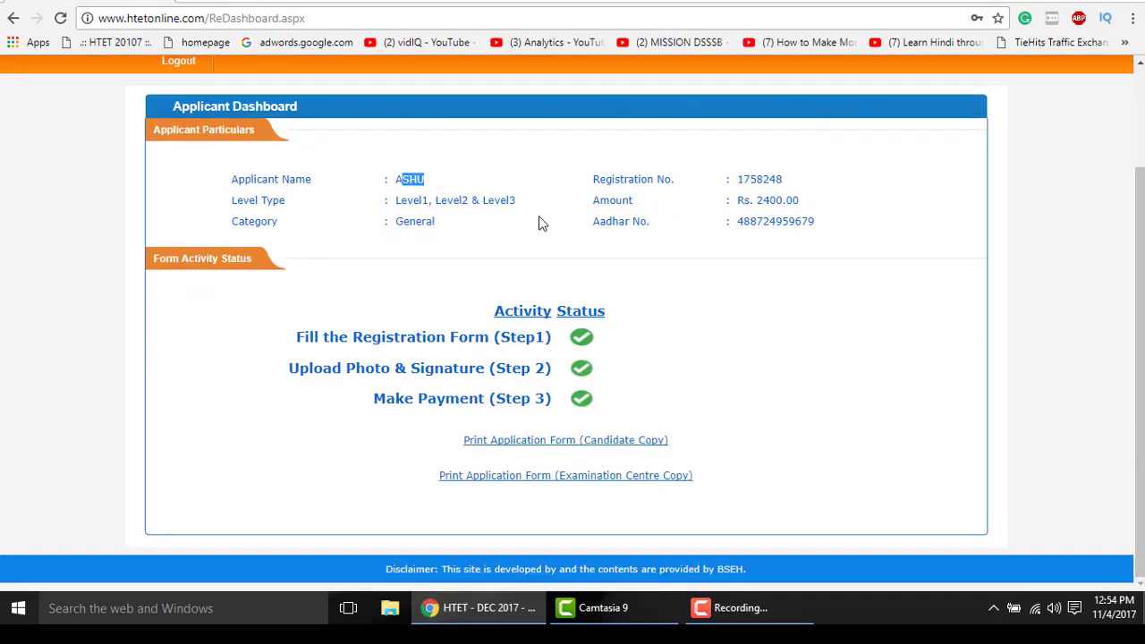
{"action": "left_click", "coordinate": [648, 188]}
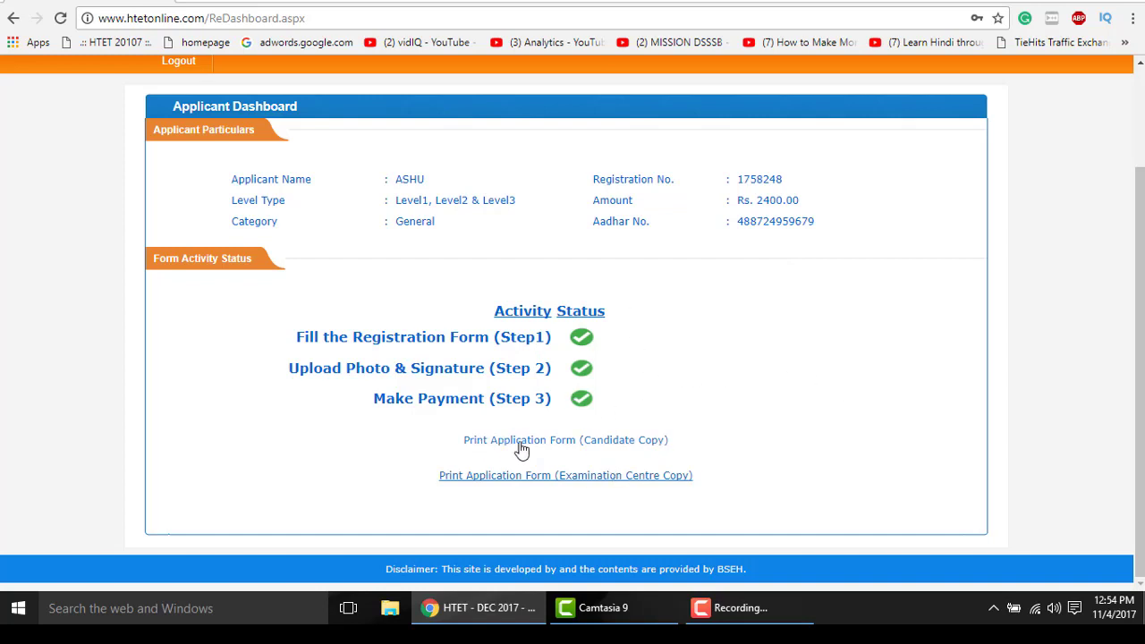
{"action": "left_click", "coordinate": [608, 481]}
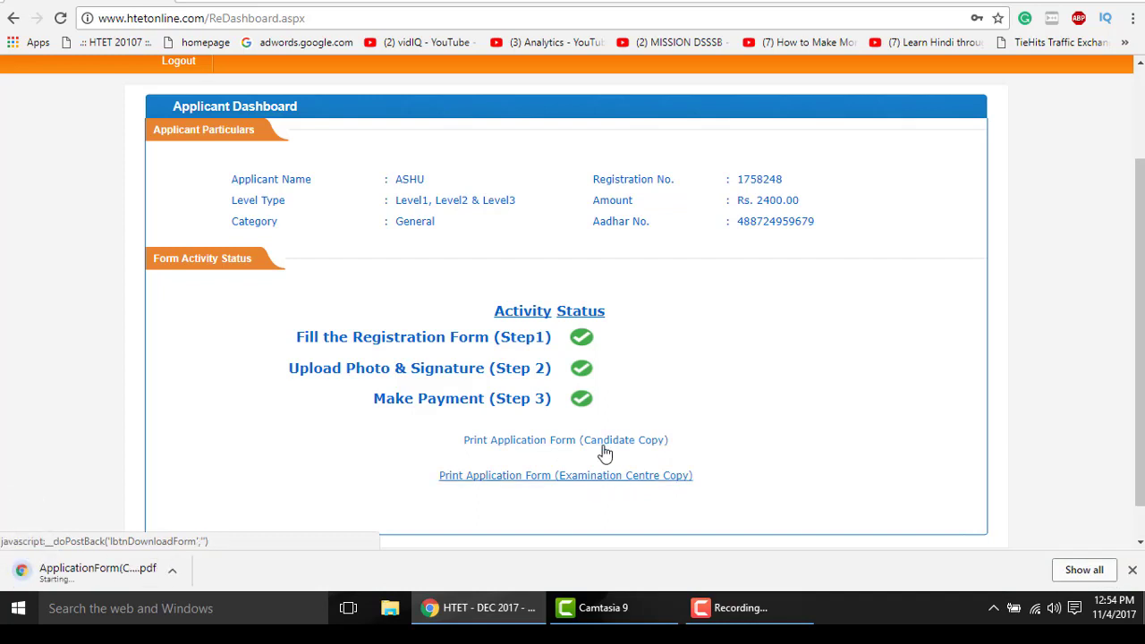
{"action": "left_click", "coordinate": [619, 484]}
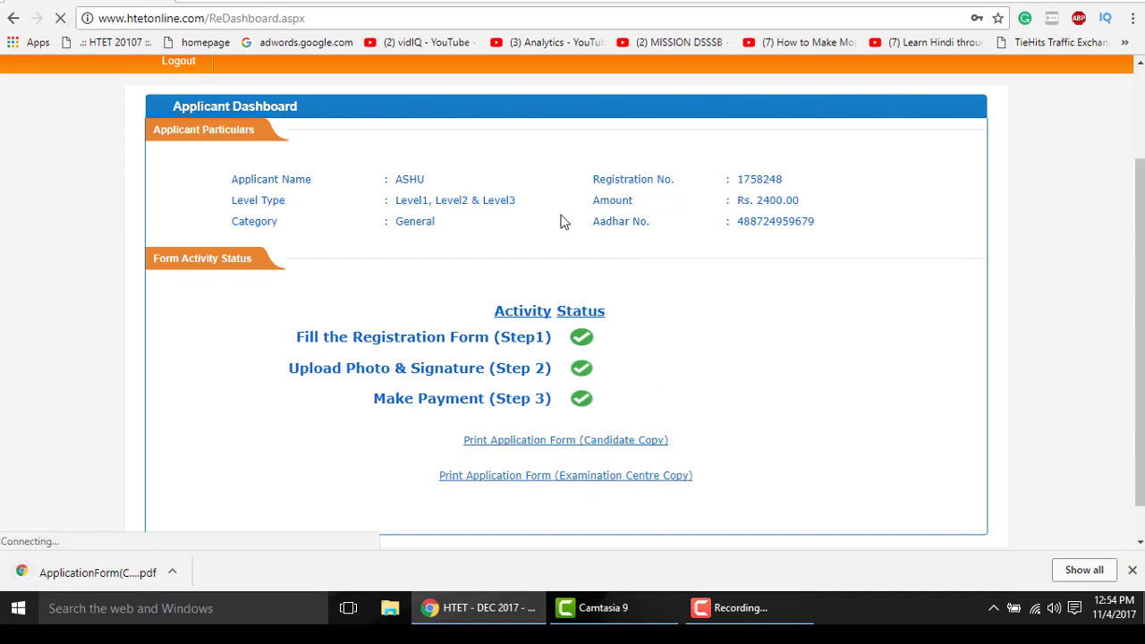
- Open the downloaded Examination Centre Copy PDF and scroll through it
{"action": "left_click", "coordinate": [90, 571]}
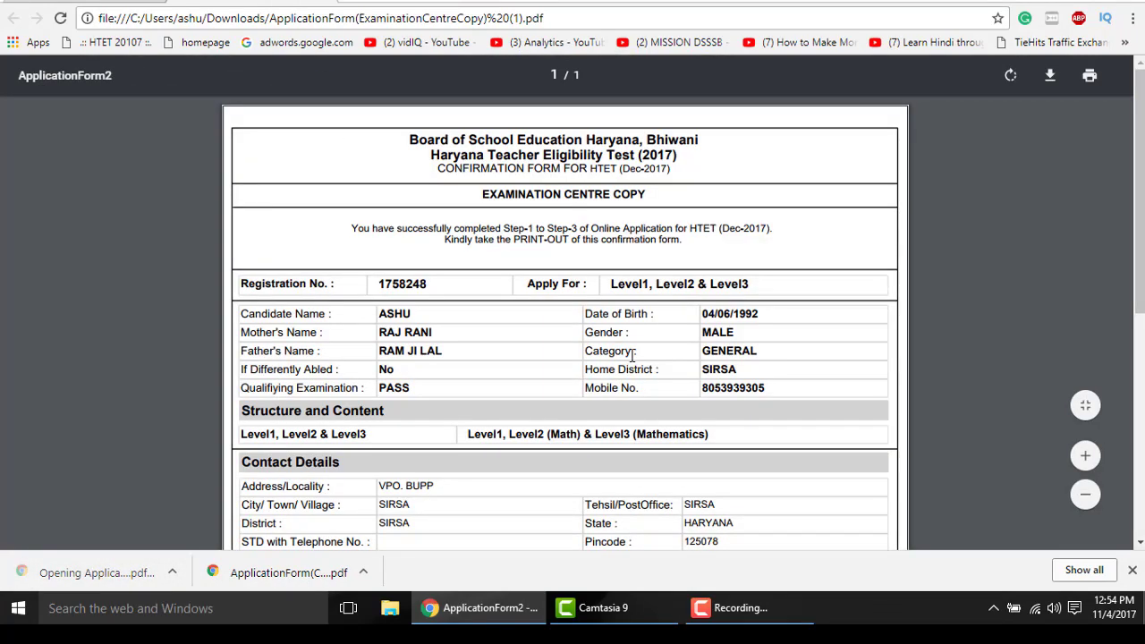
{"action": "scroll", "coordinate": [636, 369], "scroll_direction": "down", "scroll_amount": 4}
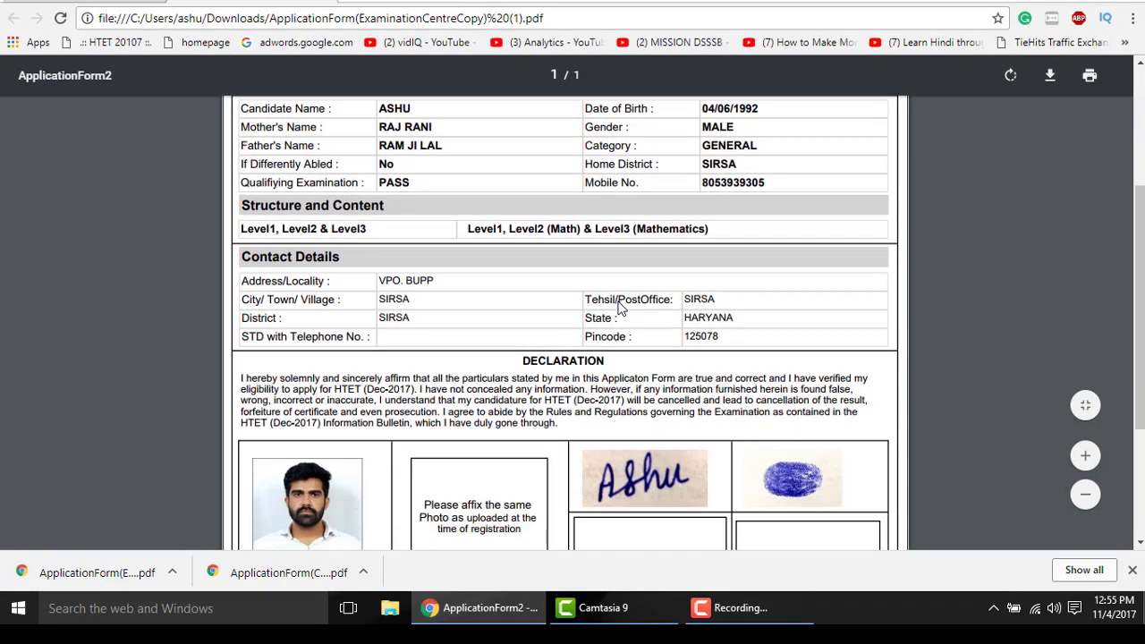
{"action": "scroll", "coordinate": [600, 331], "scroll_direction": "down", "scroll_amount": 2}
{"action": "scroll", "coordinate": [573, 394], "scroll_direction": "up", "scroll_amount": 4}
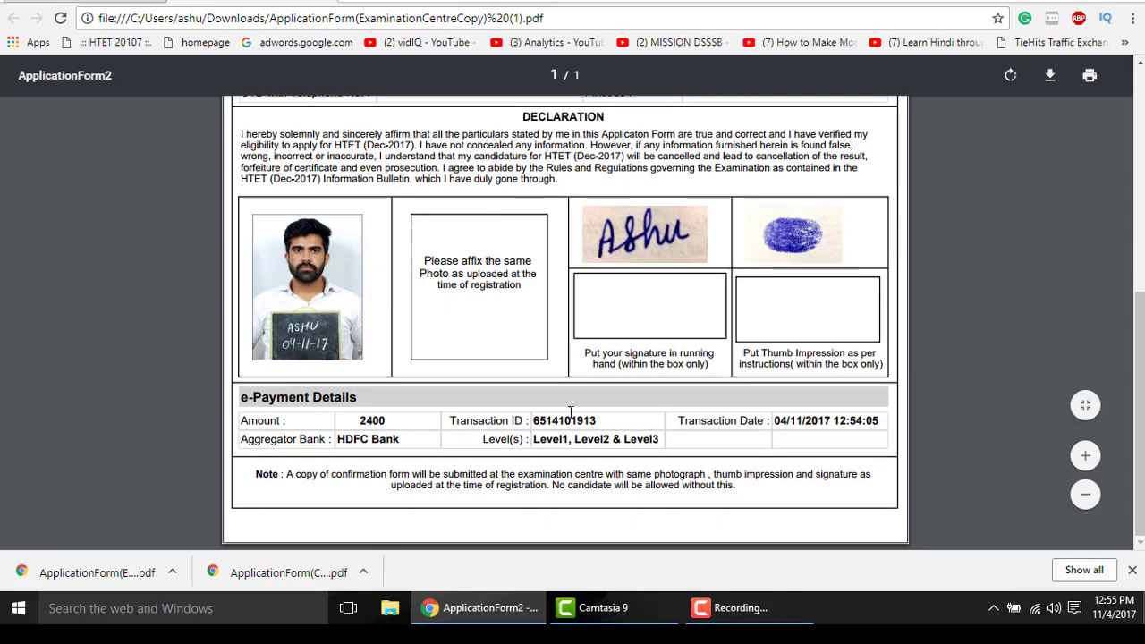
{"action": "scroll", "coordinate": [569, 409], "scroll_direction": "up", "scroll_amount": 1}
{"action": "scroll", "coordinate": [537, 376], "scroll_direction": "down", "scroll_amount": 5}
{"action": "scroll", "coordinate": [429, 301], "scroll_direction": "up", "scroll_amount": 5}
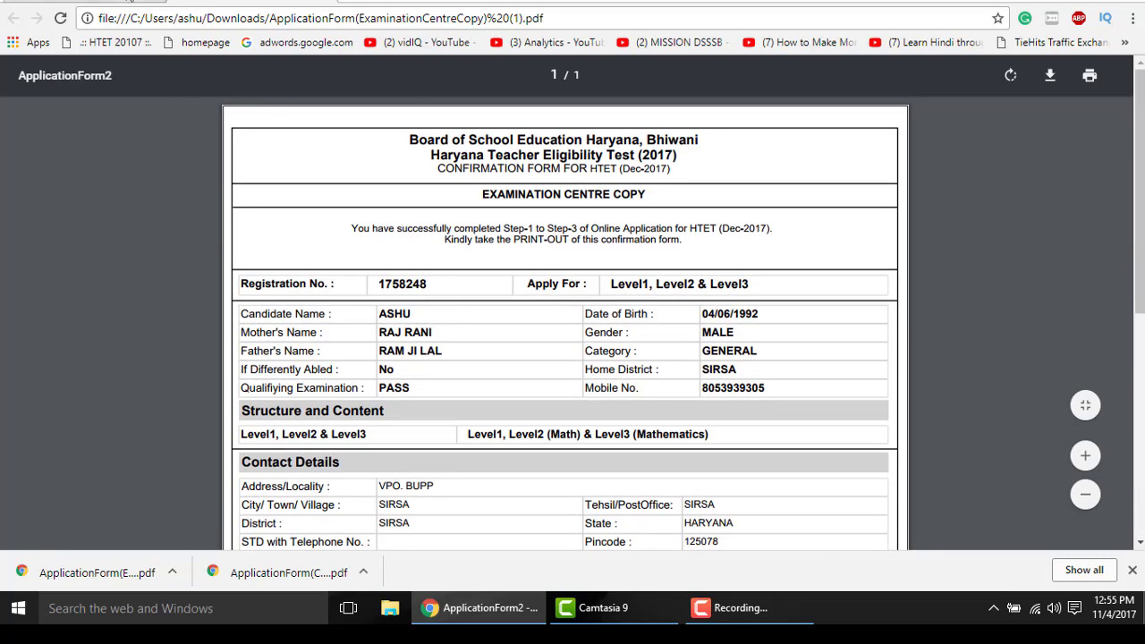
- Open the Candidate Copy PDF, review it, then recheck the Examination Centre Copy
{"action": "left_click", "coordinate": [271, 573]}
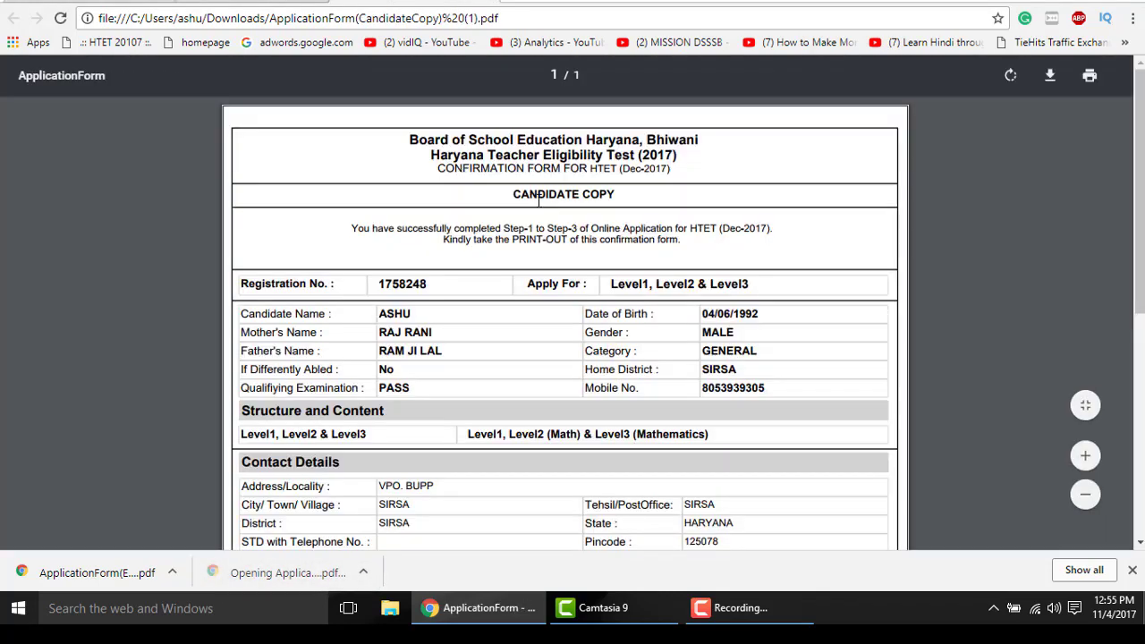
{"action": "left_click_drag", "start_coordinate": [517, 193], "coordinate": [670, 194]}
{"action": "left_click", "coordinate": [680, 201]}
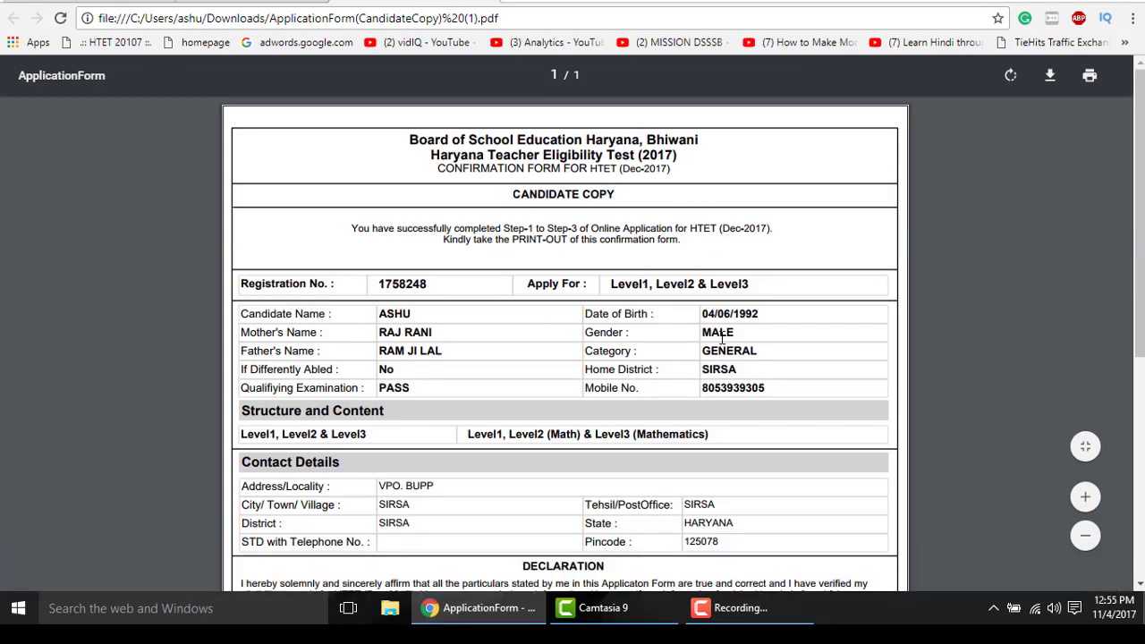
{"action": "scroll", "coordinate": [723, 350], "scroll_direction": "down", "scroll_amount": 5}
{"action": "scroll", "coordinate": [546, 354], "scroll_direction": "up", "scroll_amount": 5}
{"action": "key", "text": "ctrl+shift+Tab"}
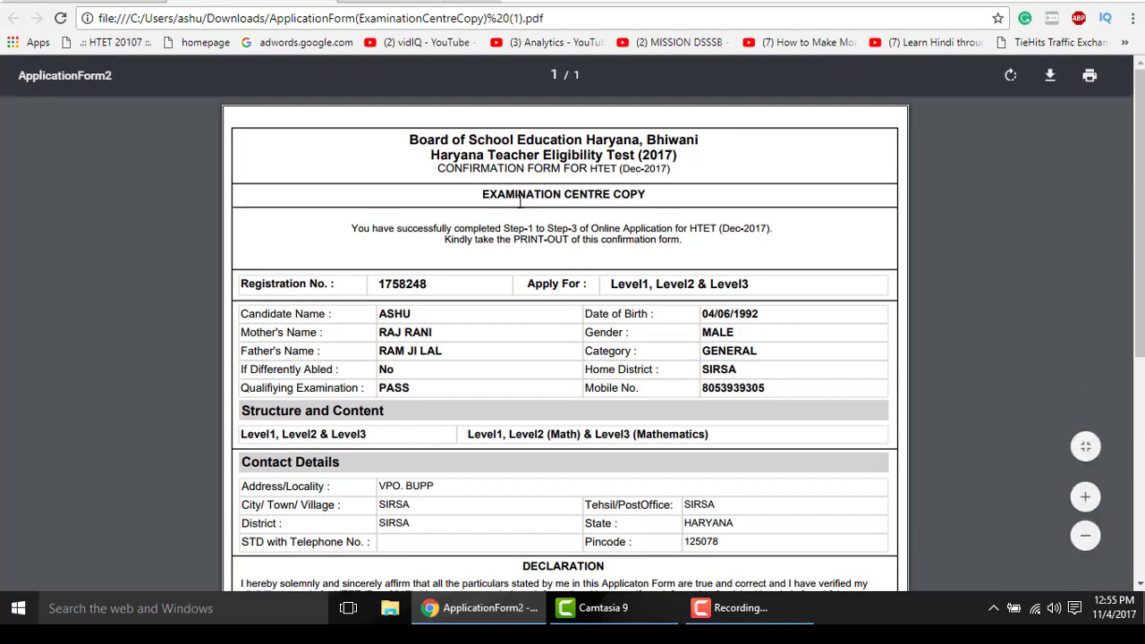
{"action": "left_click_drag", "start_coordinate": [478, 193], "coordinate": [649, 195]}
{"action": "left_click", "coordinate": [689, 197]}
{"action": "scroll", "coordinate": [692, 285], "scroll_direction": "down", "scroll_amount": 1}
{"action": "scroll", "coordinate": [692, 285], "scroll_direction": "down", "scroll_amount": 4}
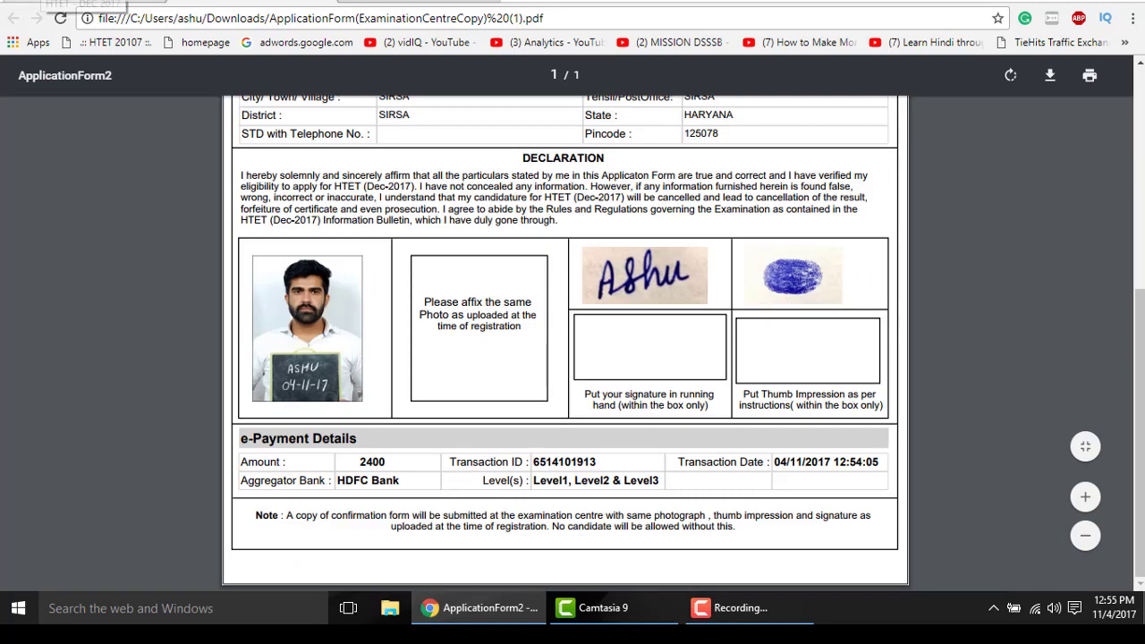
- Switch back to the Applicant Dashboard and log out
{"action": "key", "text": "ctrl+shift+Tab"}
{"action": "scroll", "coordinate": [803, 427], "scroll_direction": "up", "scroll_amount": 2}
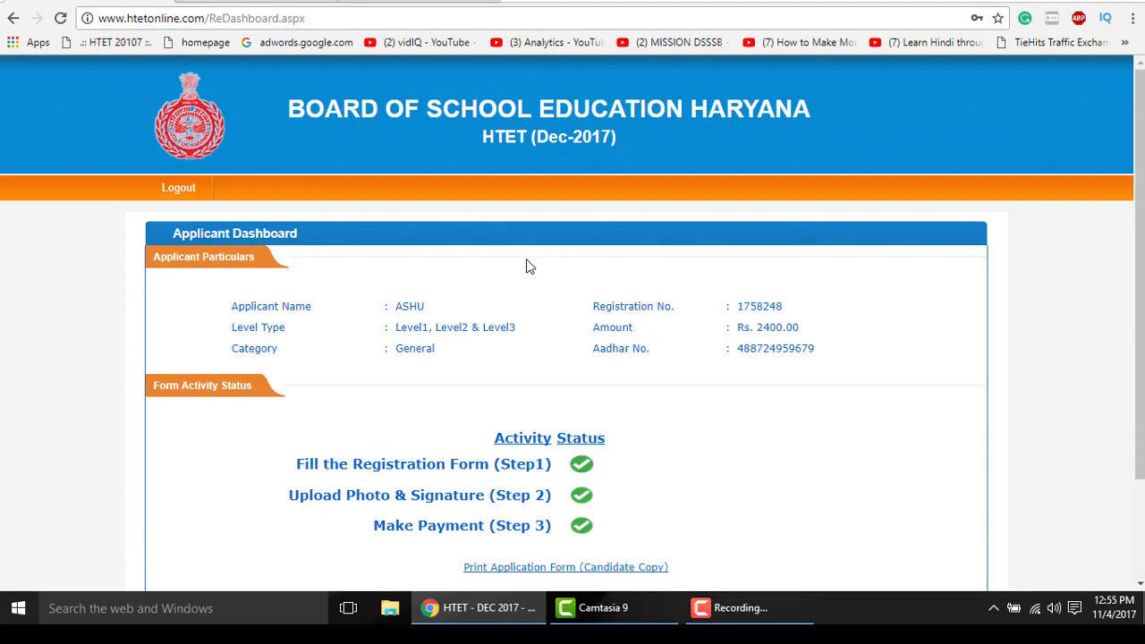
{"action": "left_click", "coordinate": [179, 189]}
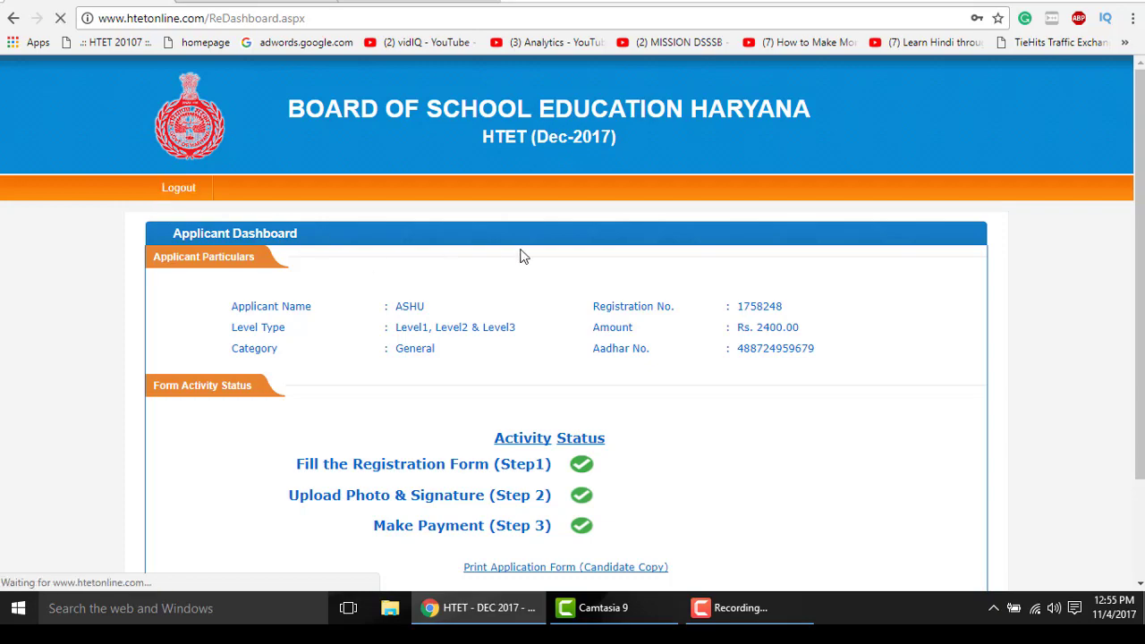